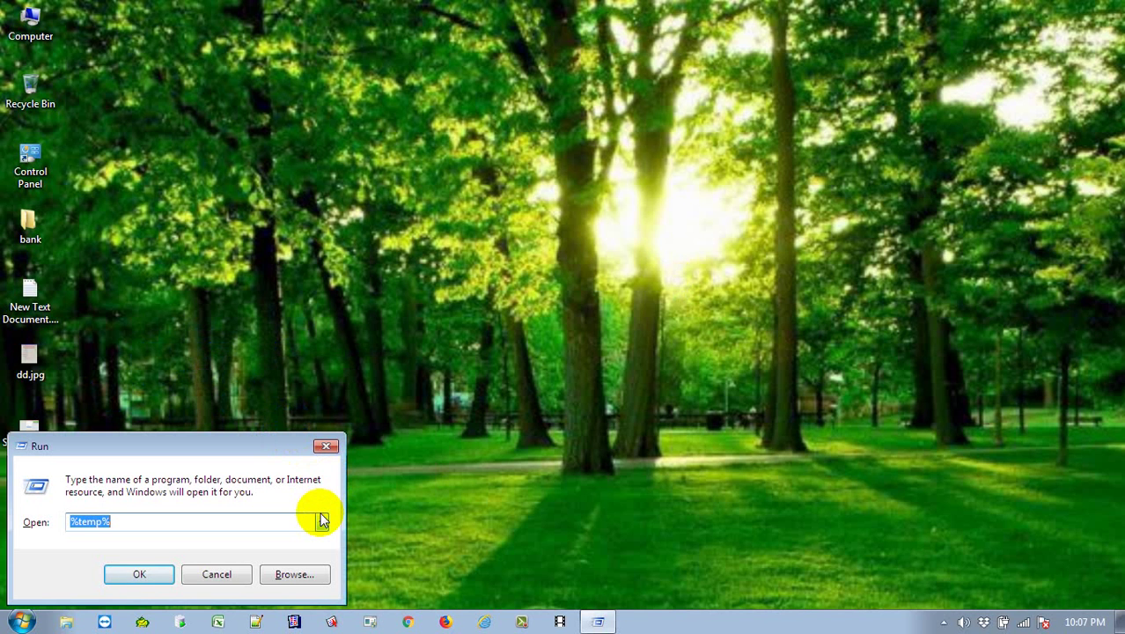
- Open the Recent folder with the Run command "recent" and delete all the shortcuts in it
{"action": "type", "text": "recent"}
{"action": "key", "text": "Return"}
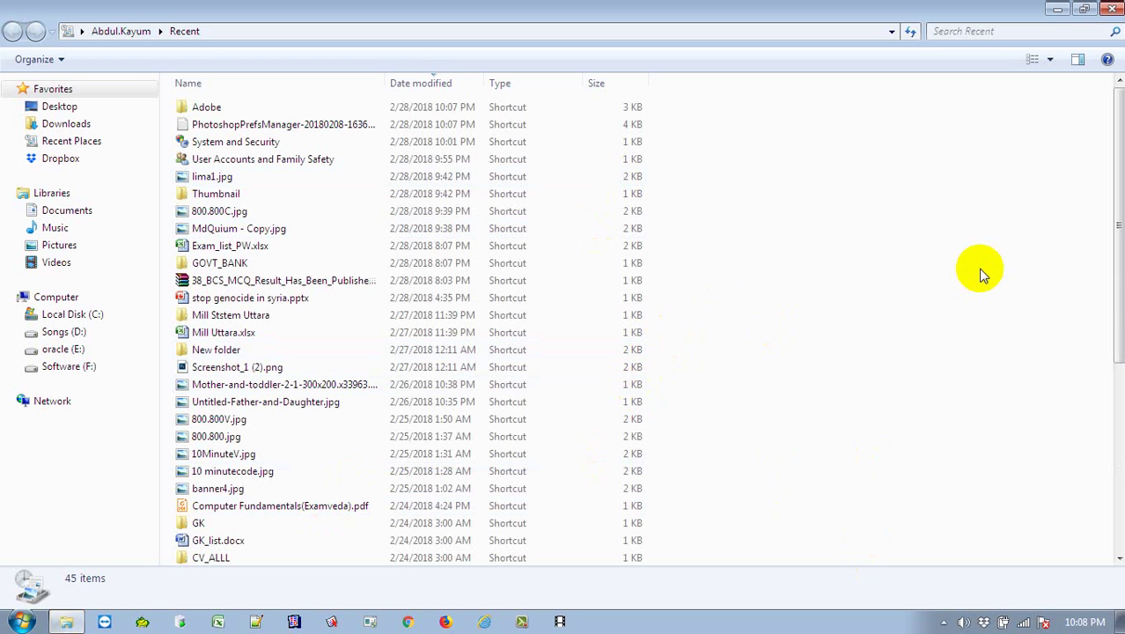
{"action": "key", "text": "ctrl+a"}
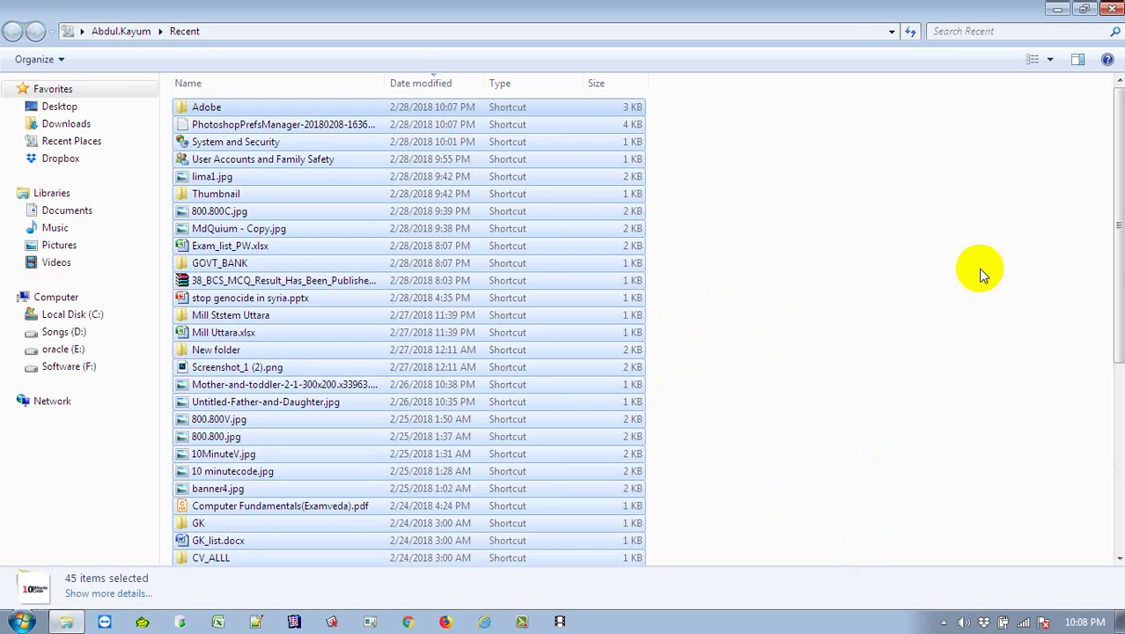
{"action": "key", "text": "Delete"}
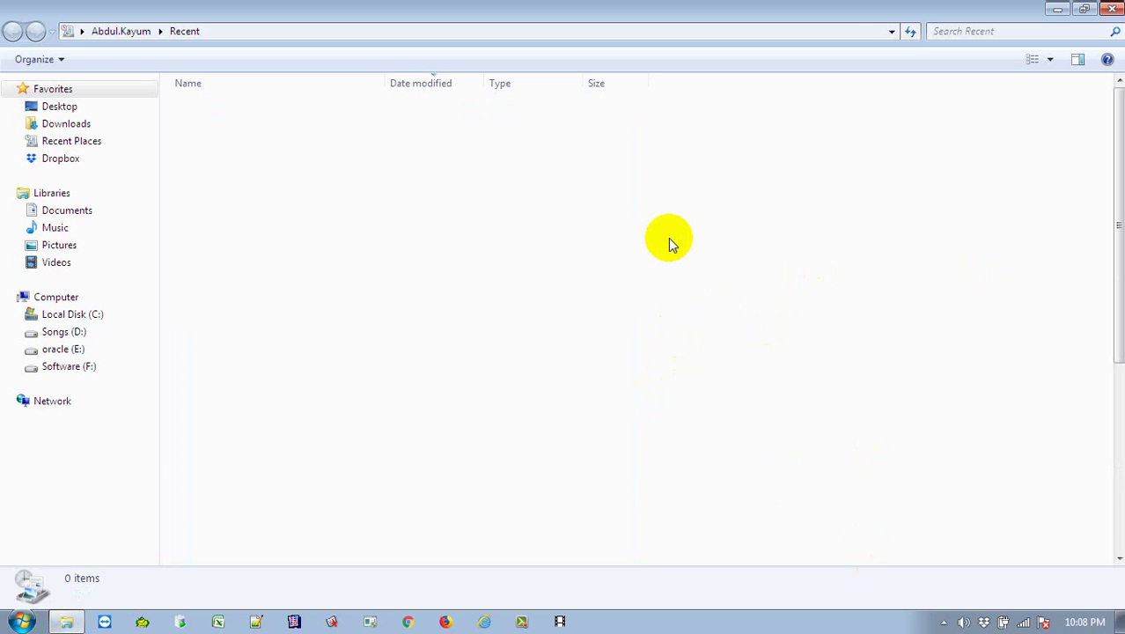
- Refresh and close the Recent folder, and refresh the desktop
{"action": "right_click", "coordinate": [669, 238]}
{"action": "left_click", "coordinate": [714, 304]}
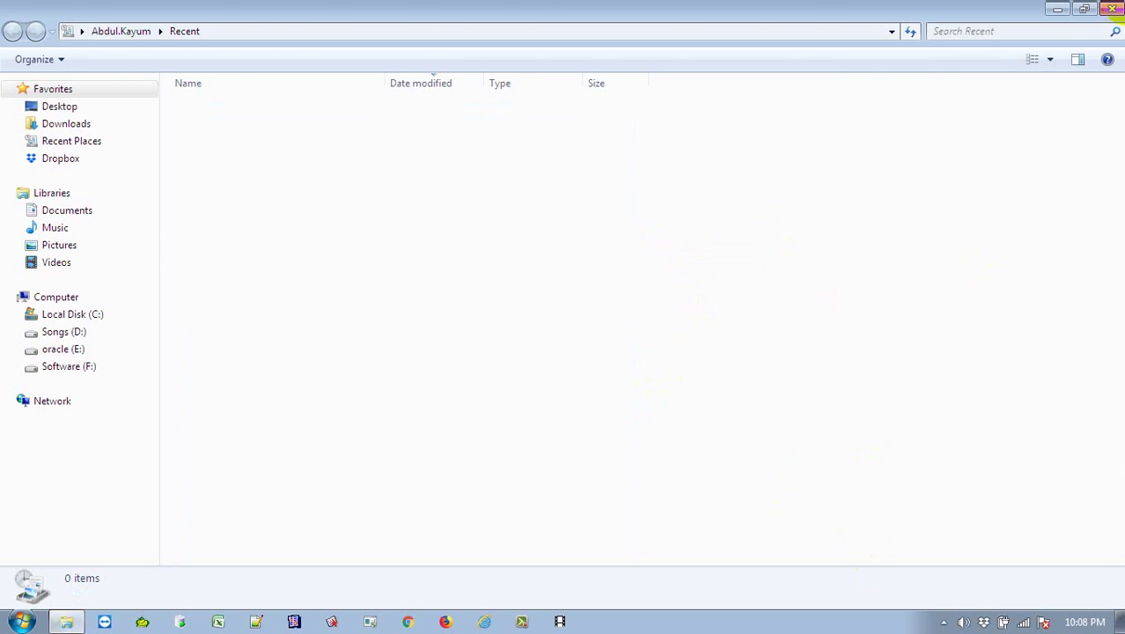
{"action": "left_click", "coordinate": [1113, 9]}
{"action": "right_click", "coordinate": [446, 313]}
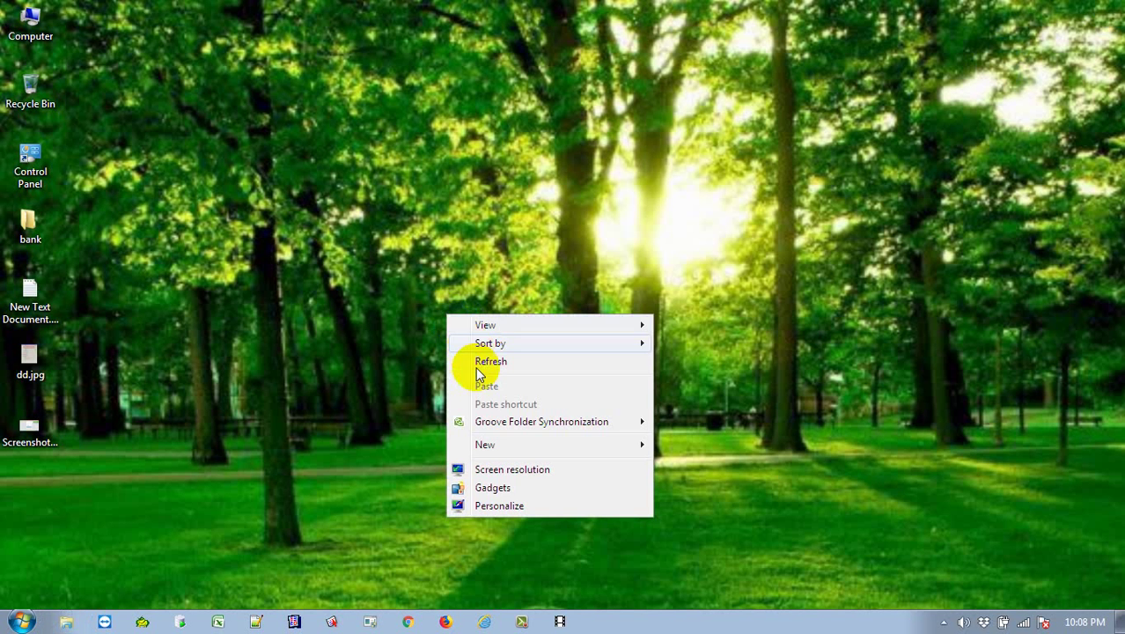
{"action": "left_click", "coordinate": [483, 368]}
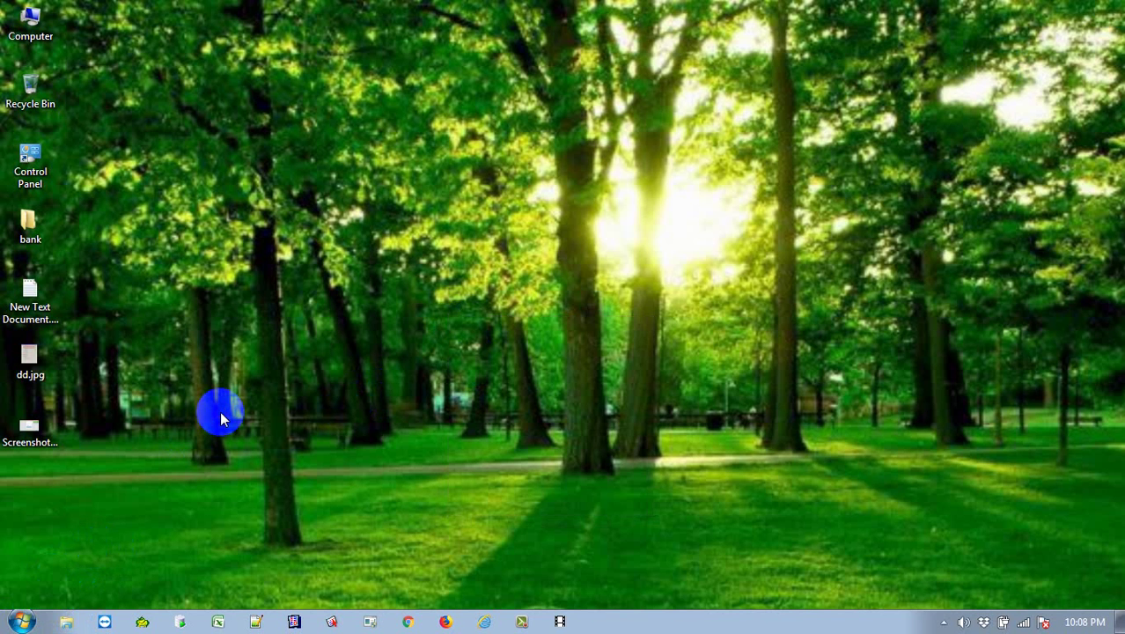
{"action": "key", "text": "super"}
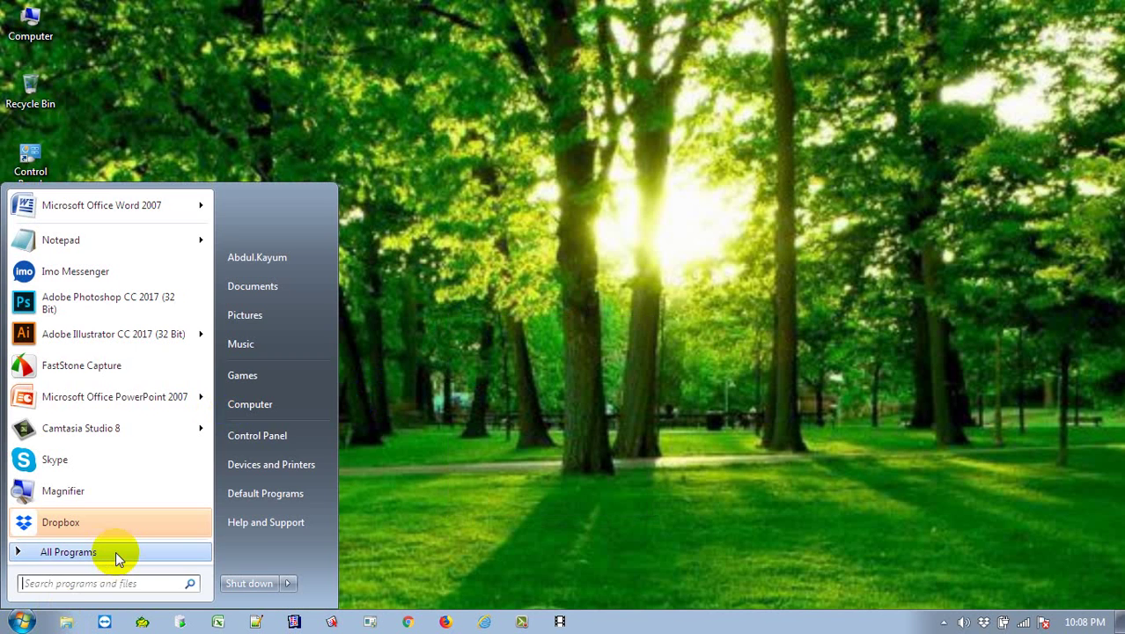
{"action": "type", "text": "run"}
{"action": "left_click", "coordinate": [115, 551]}
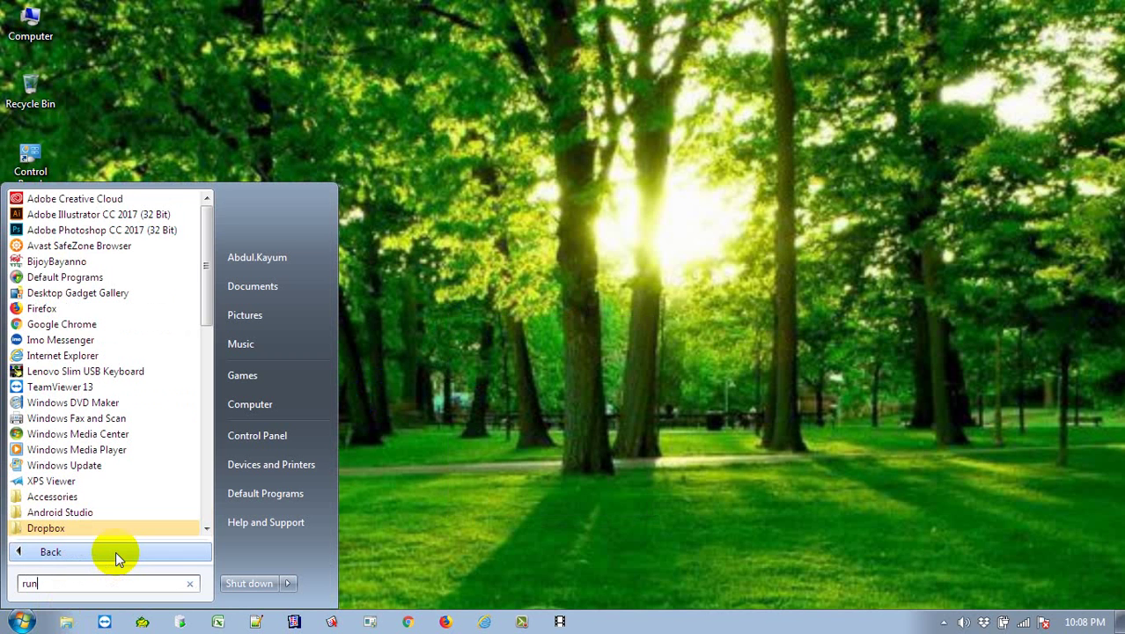
{"action": "left_click", "coordinate": [115, 551]}
{"action": "left_click", "coordinate": [115, 551]}
{"action": "left_click", "coordinate": [603, 419]}
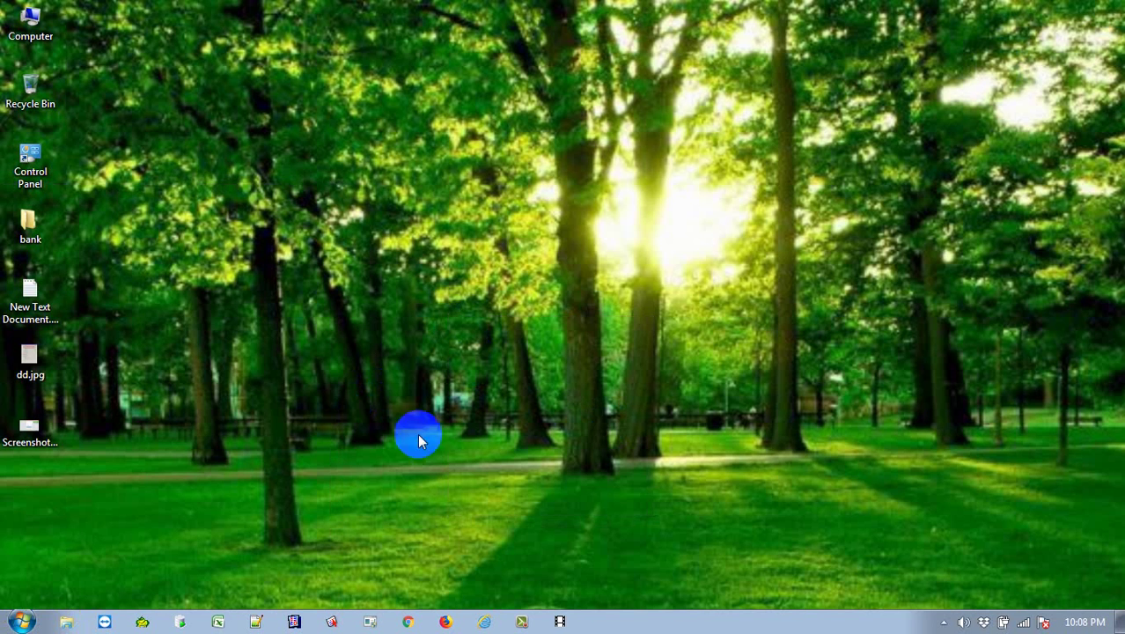
- Create a new text document on the desktop and write "windows button+R" in it
{"action": "right_click", "coordinate": [305, 157]}
{"action": "mouse_move", "coordinate": [504, 287]}
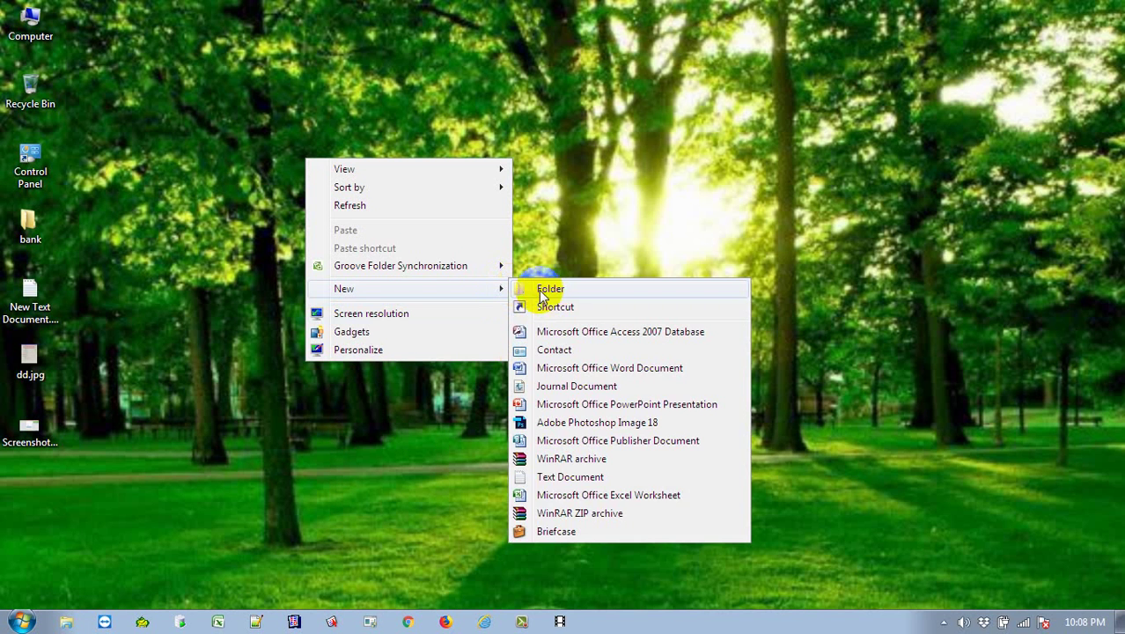
{"action": "left_click", "coordinate": [544, 477]}
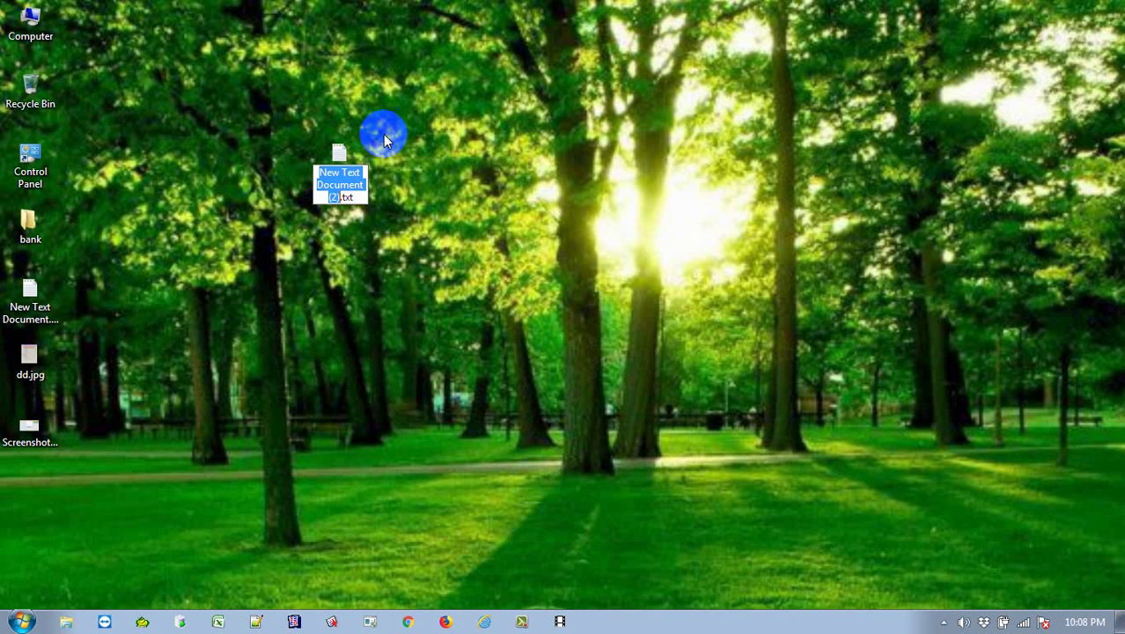
{"action": "left_click", "coordinate": [341, 159]}
{"action": "double_click", "coordinate": [341, 159]}
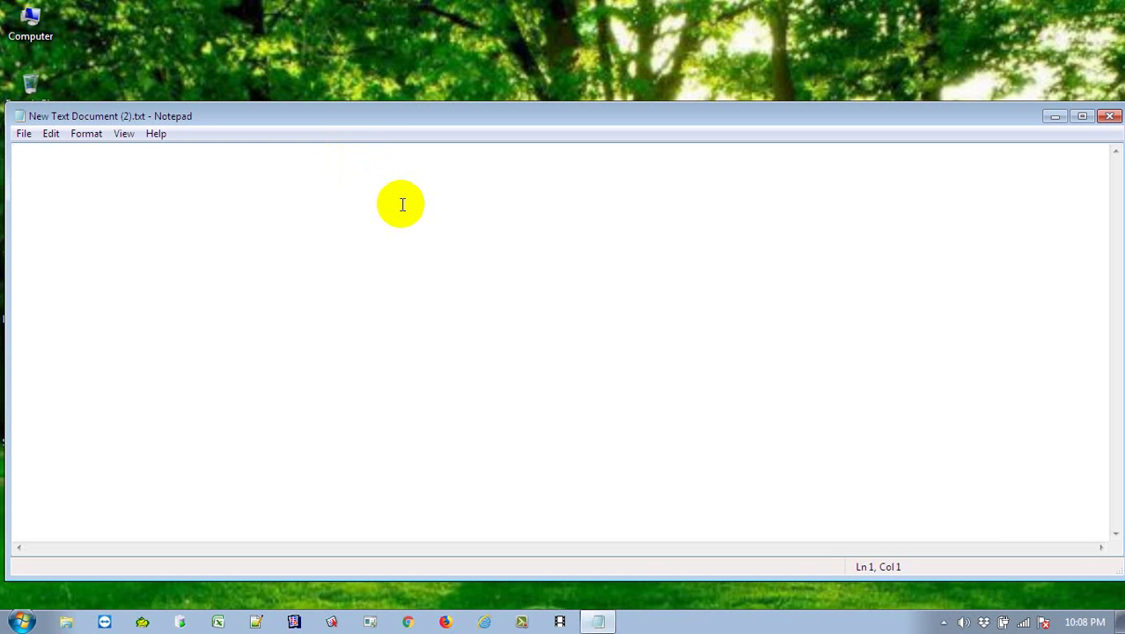
{"action": "type", "text": "windows button "}
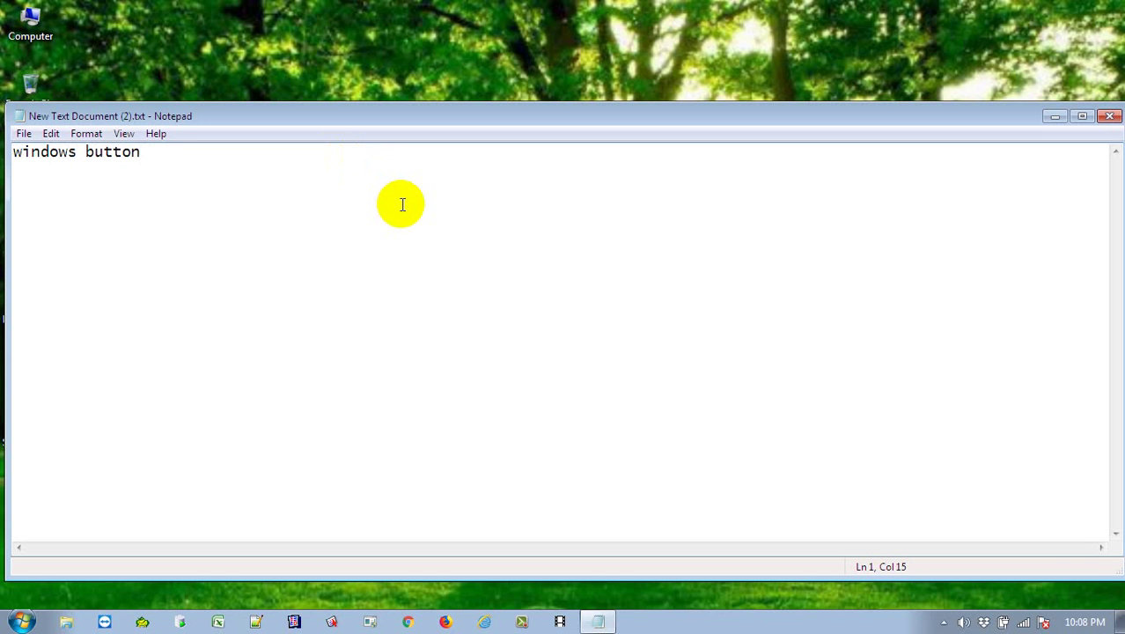
{"action": "type", "text": "+R"}
- Open the Windows Temp folder with the Run command "temp"
{"action": "key", "text": "super+r"}
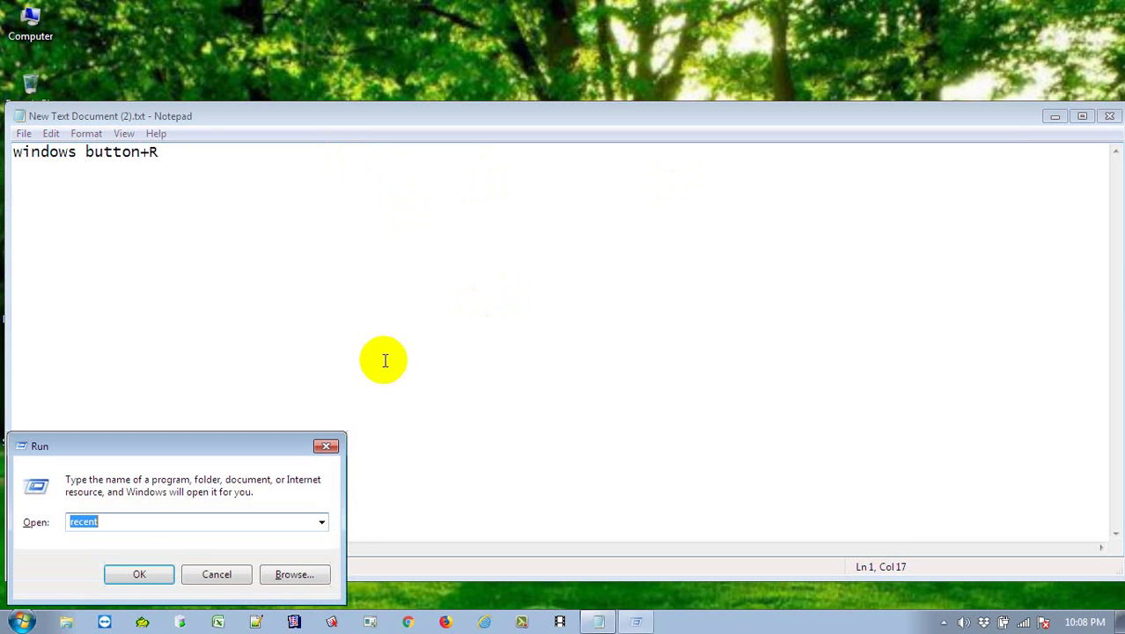
{"action": "left_click", "coordinate": [322, 523]}
{"action": "left_click", "coordinate": [323, 523]}
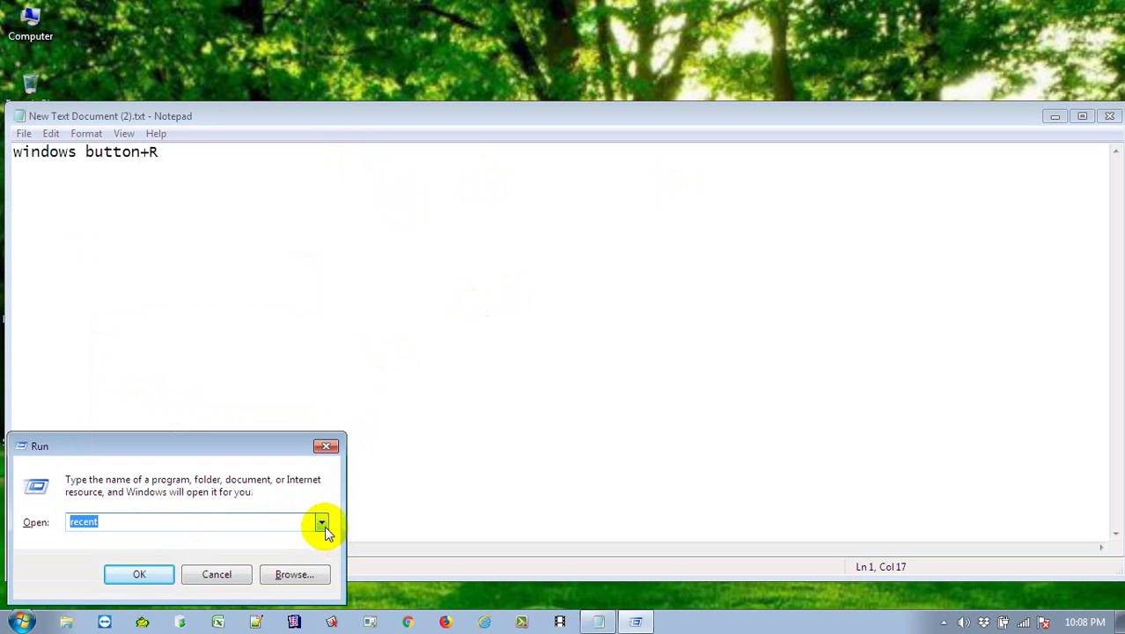
{"action": "type", "text": "temp"}
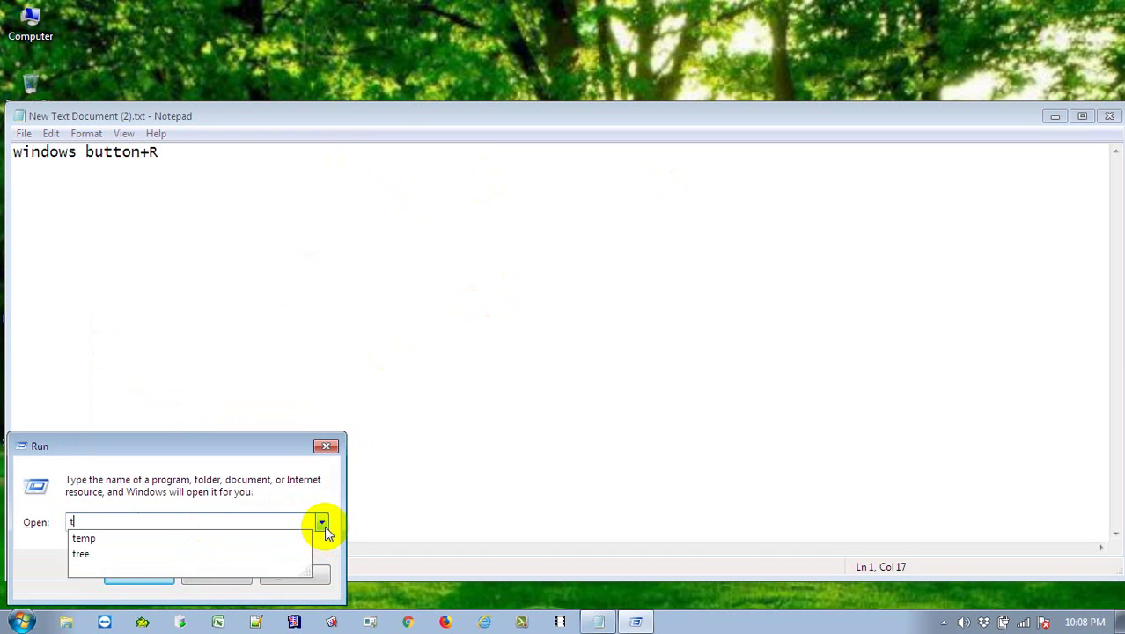
{"action": "key", "text": "Return"}
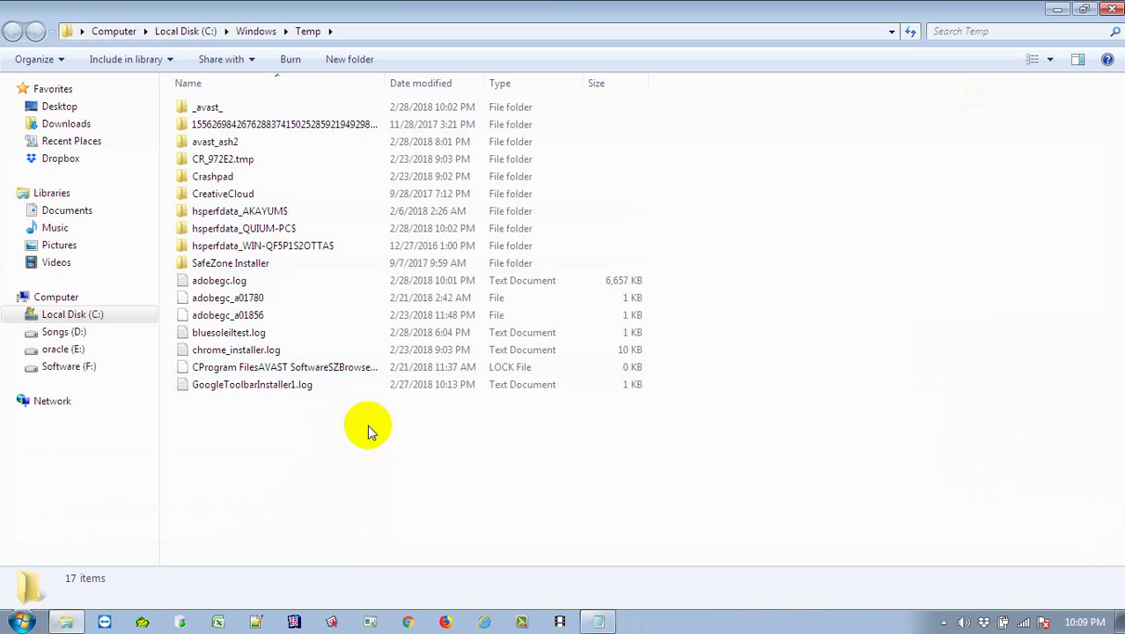
- Select all files and folders in the Windows Temp folder and move them to the Recycle Bin
{"action": "left_click_drag", "start_coordinate": [367, 424], "coordinate": [370, 9]}
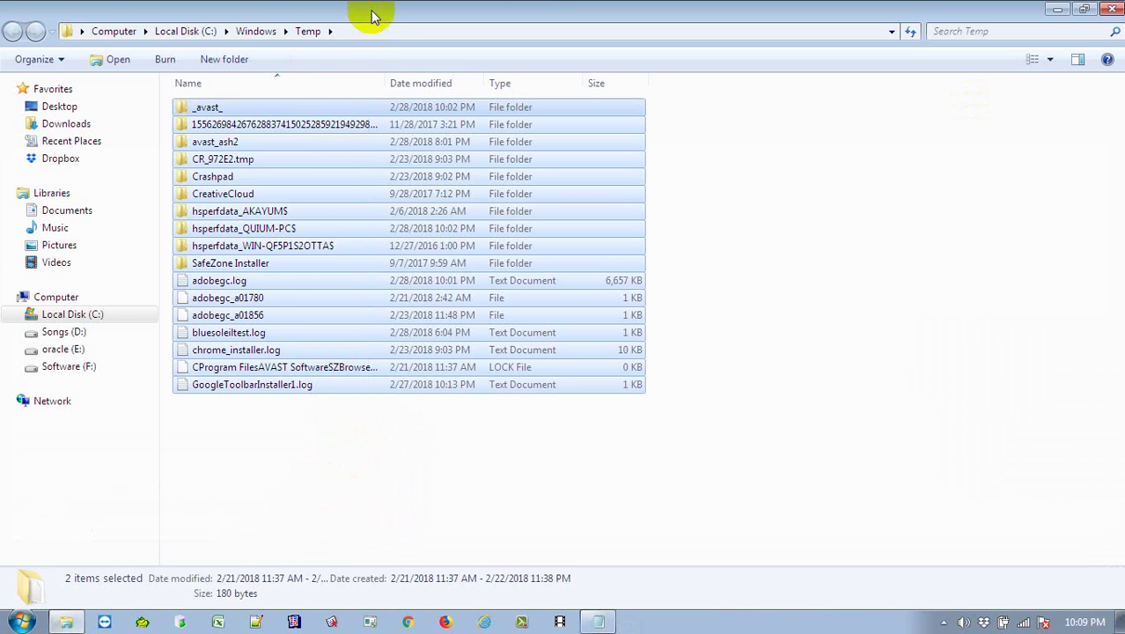
{"action": "right_click", "coordinate": [296, 169]}
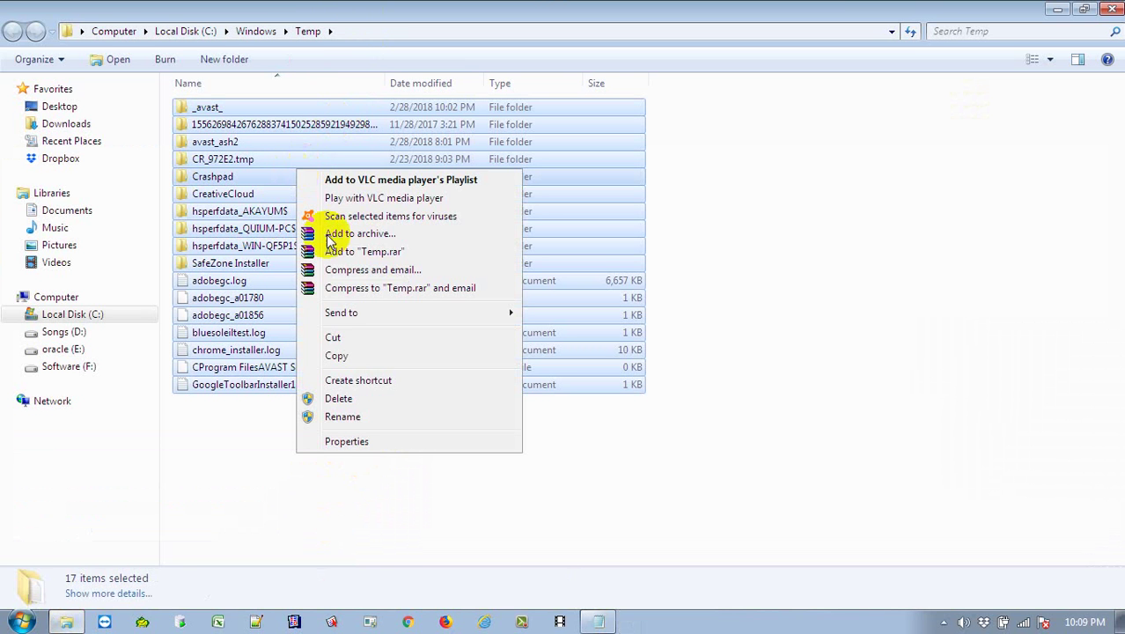
{"action": "left_click", "coordinate": [338, 398]}
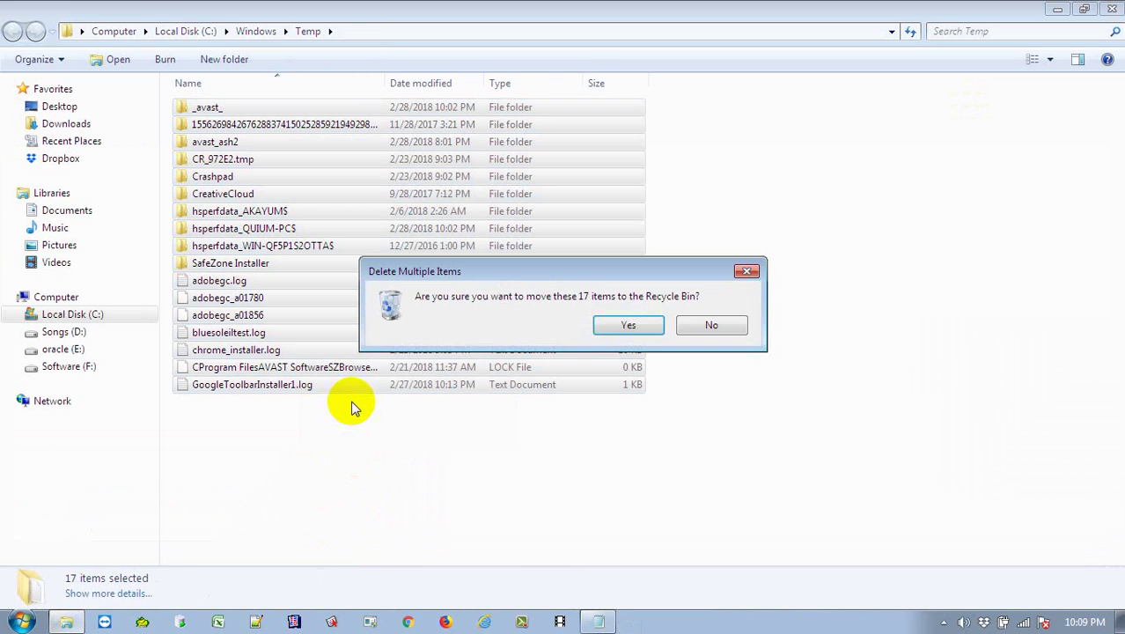
{"action": "left_click", "coordinate": [650, 327]}
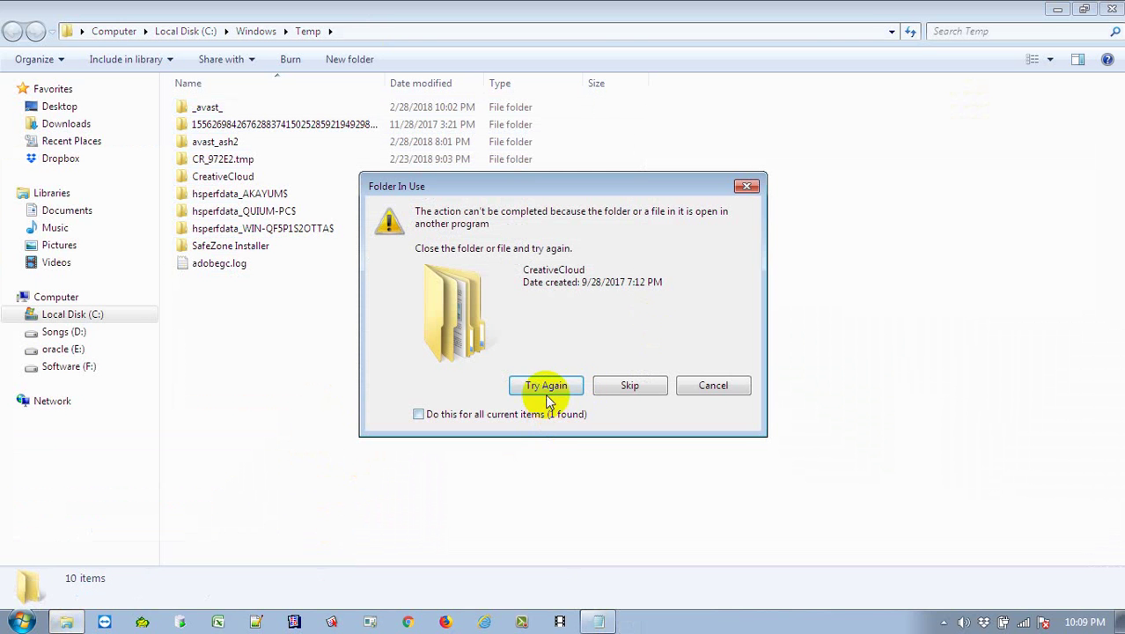
- Retry deleting the in-use CreativeCloud folder, skip it and all items needing administrator permission, and close the Temp folder
{"action": "left_click", "coordinate": [507, 420]}
{"action": "left_click", "coordinate": [555, 390]}
{"action": "left_click", "coordinate": [557, 393]}
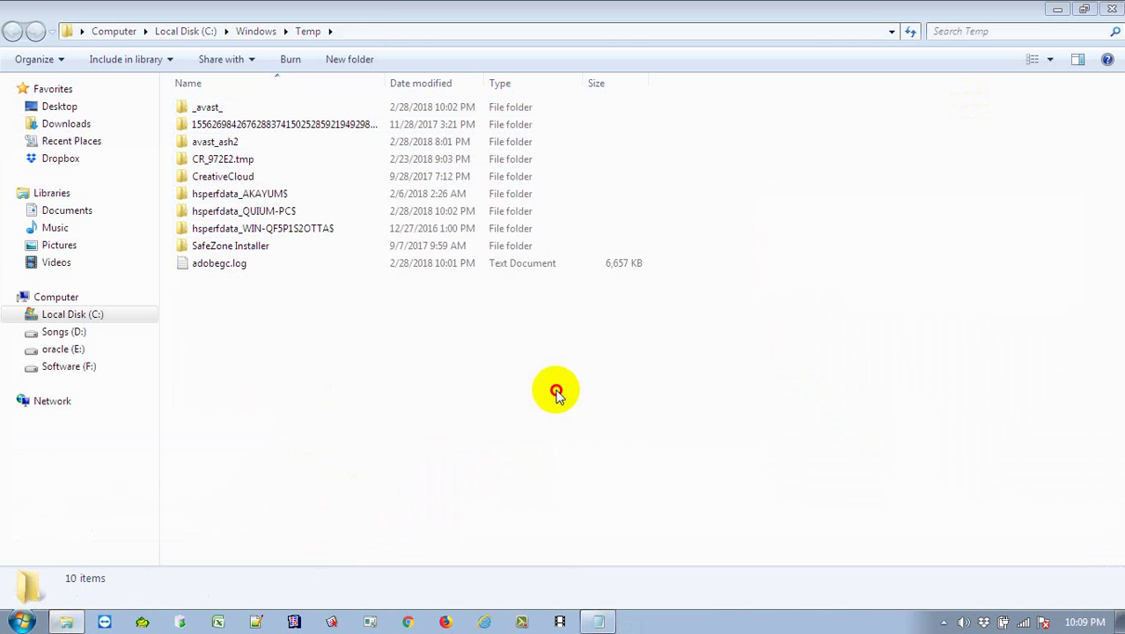
{"action": "left_click", "coordinate": [628, 386]}
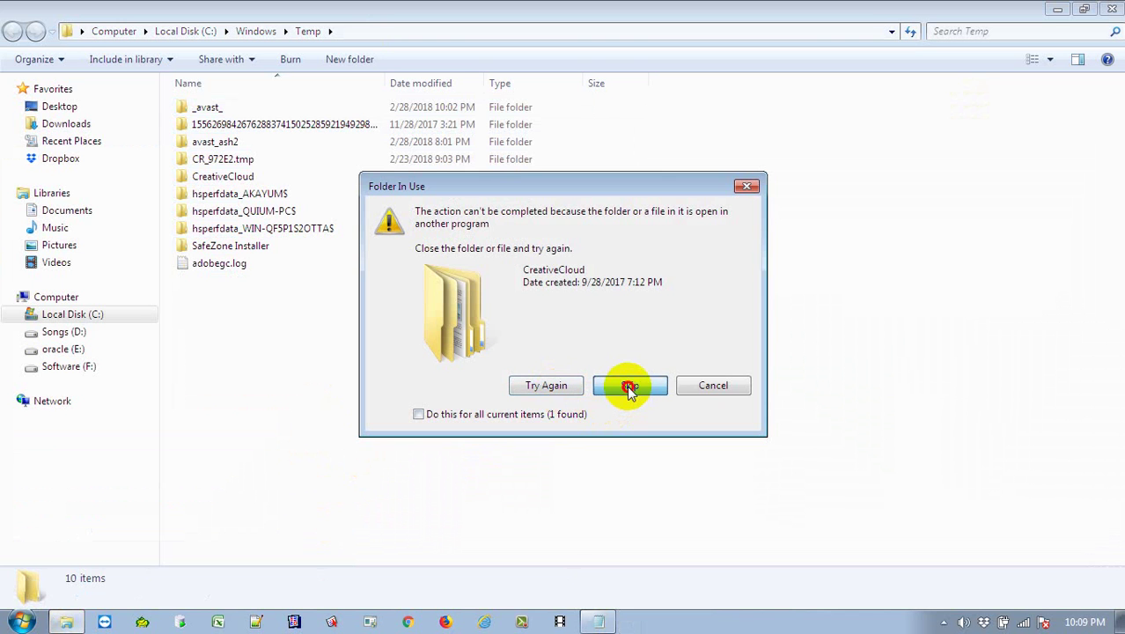
{"action": "left_click", "coordinate": [630, 386]}
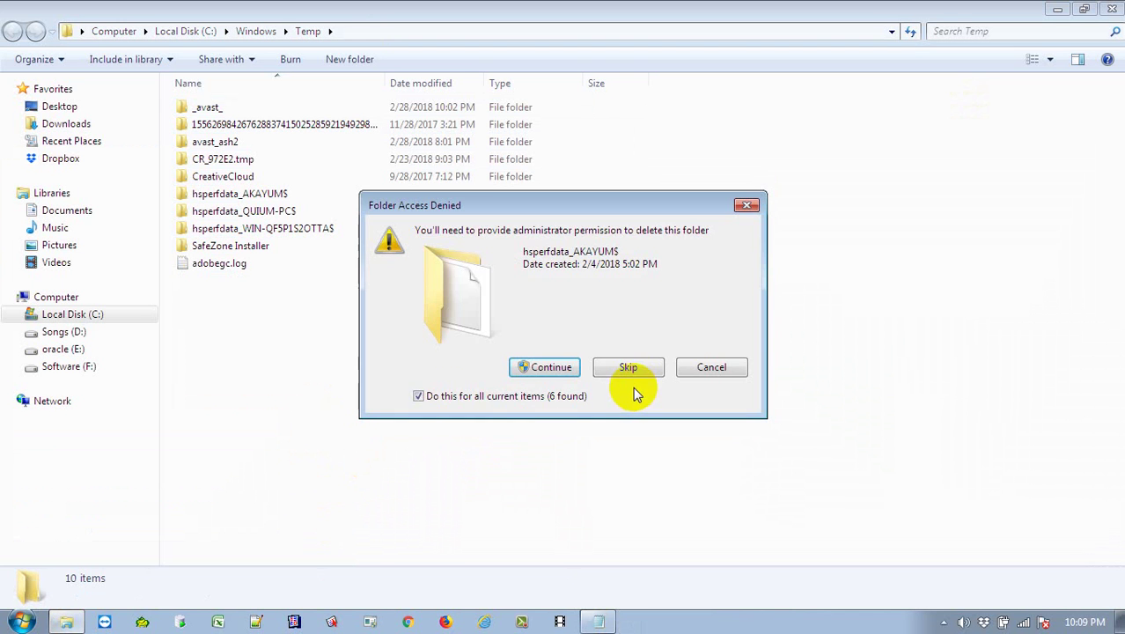
{"action": "left_click", "coordinate": [632, 367]}
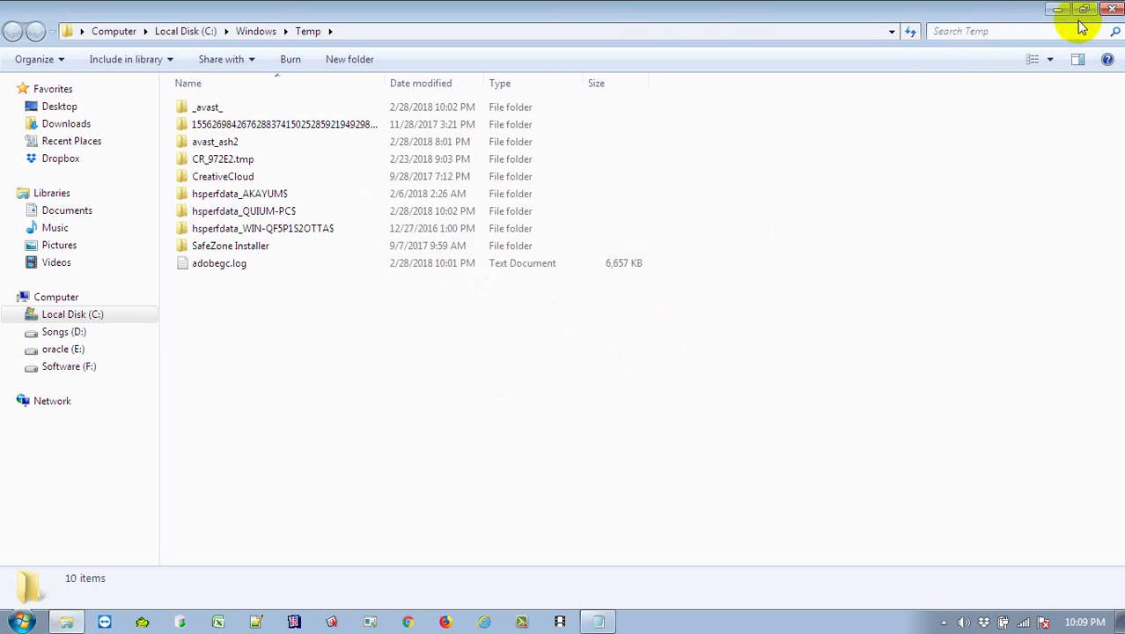
{"action": "left_click", "coordinate": [1111, 9]}
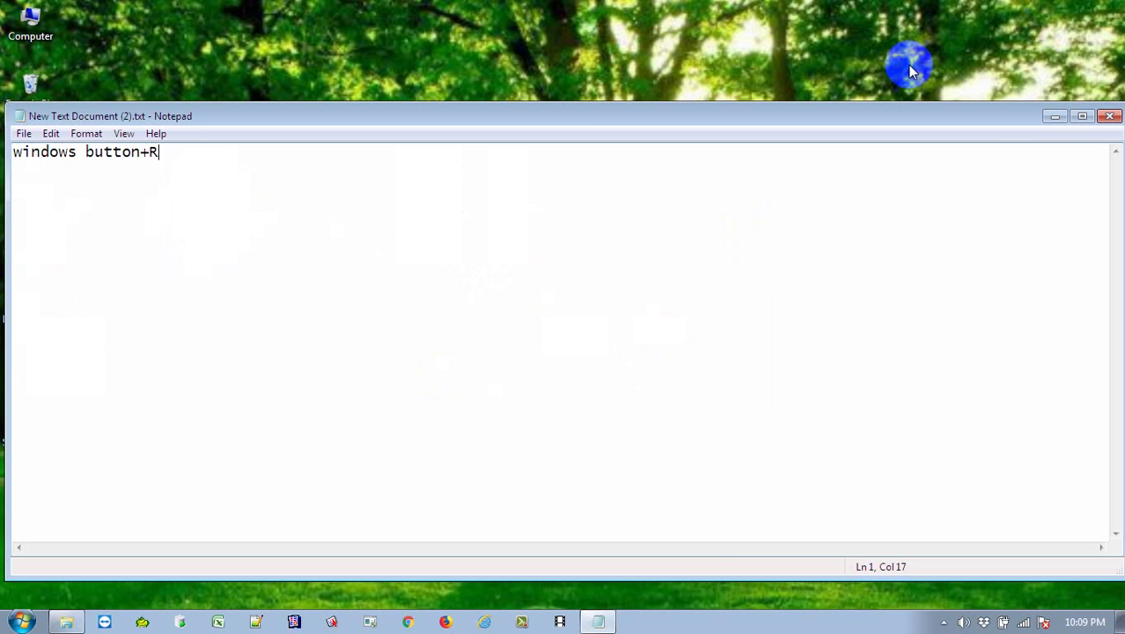
- Minimize the text document and open the user's temporary folder with the Run command "%temp%"
{"action": "left_click", "coordinate": [1055, 115]}
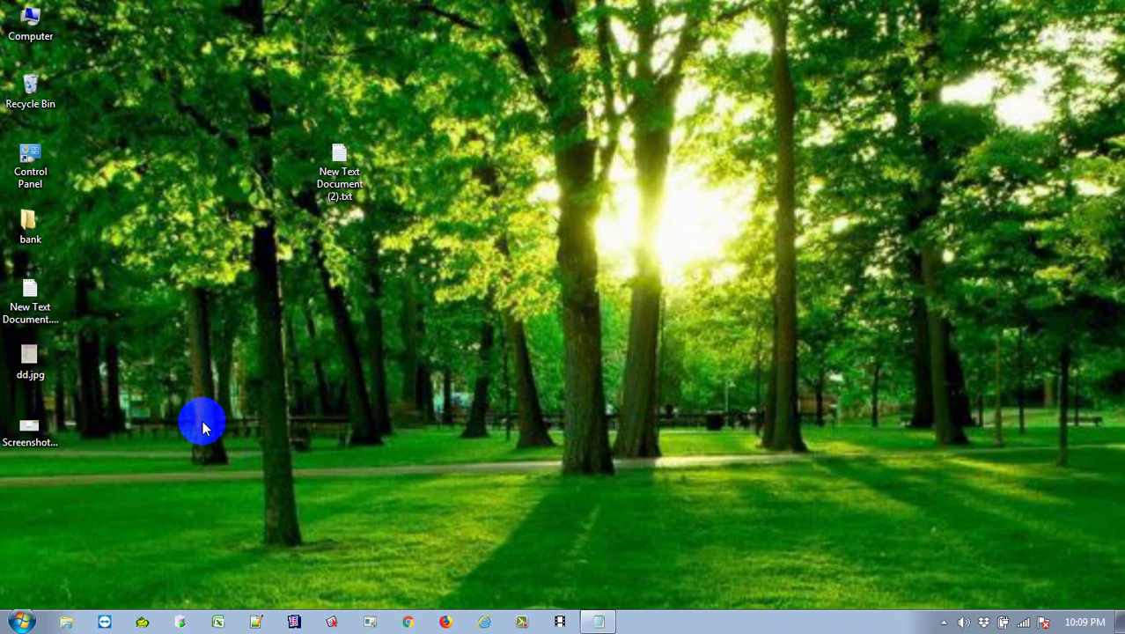
{"action": "key", "text": "super+r"}
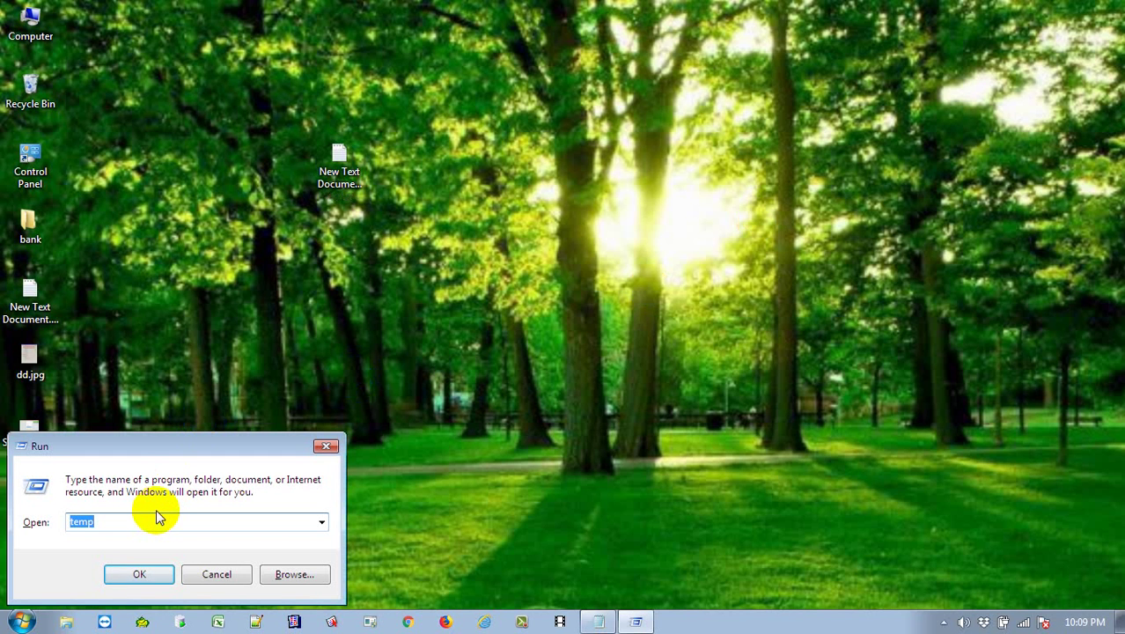
{"action": "type", "text": "%"}
{"action": "key", "text": "Down"}
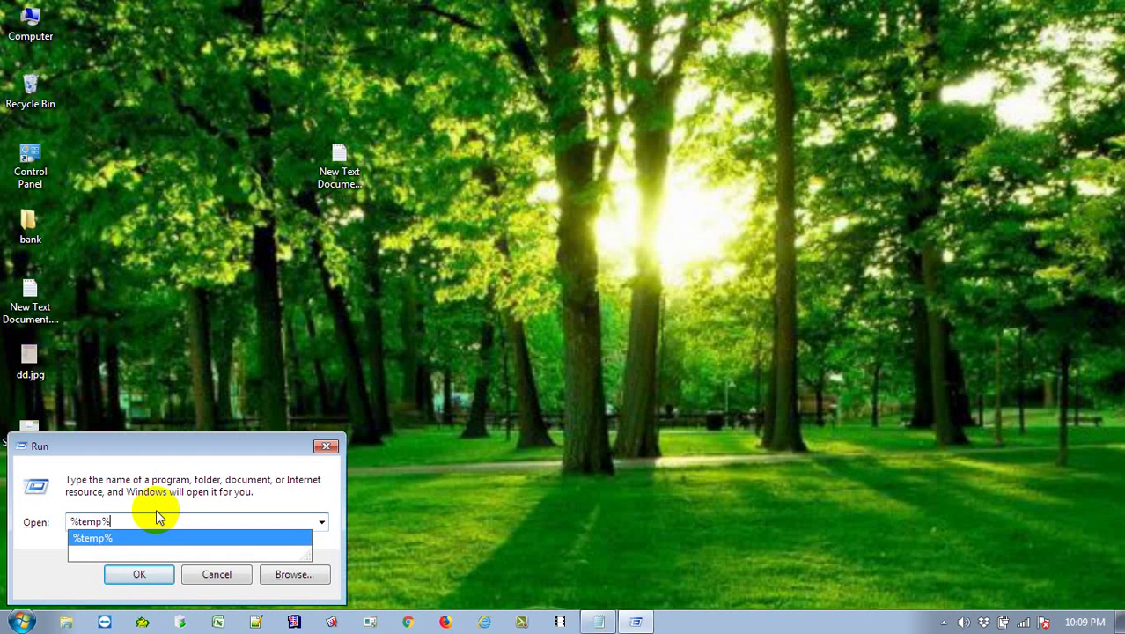
{"action": "key", "text": "Return"}
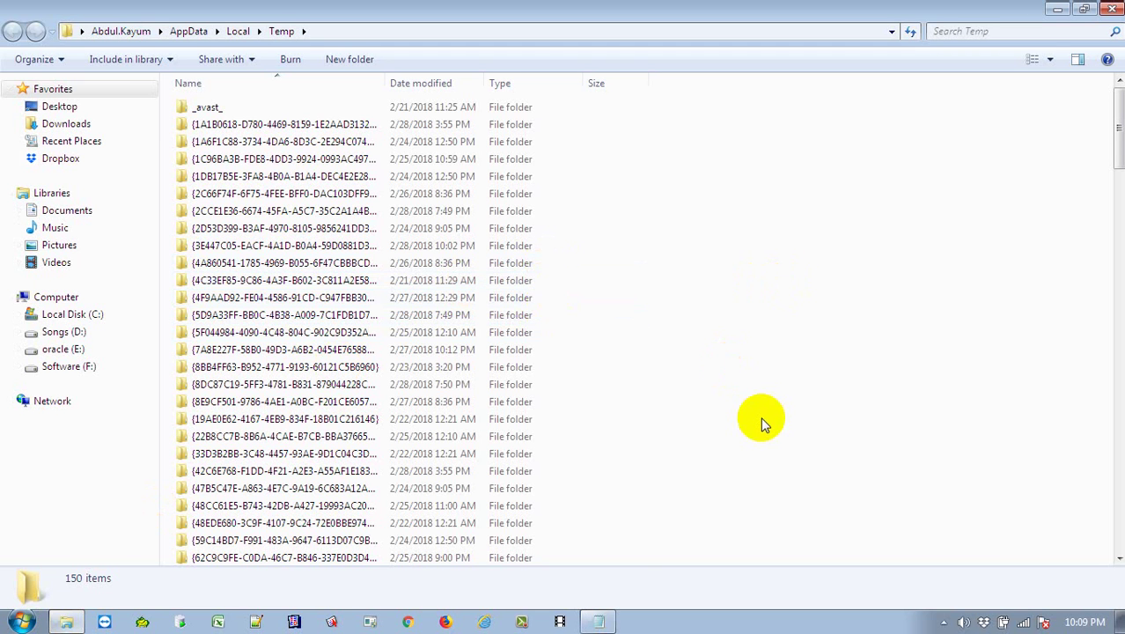
- Select all items in the user's Temp folder and move them to the Recycle Bin
{"action": "key", "text": "ctrl+a"}
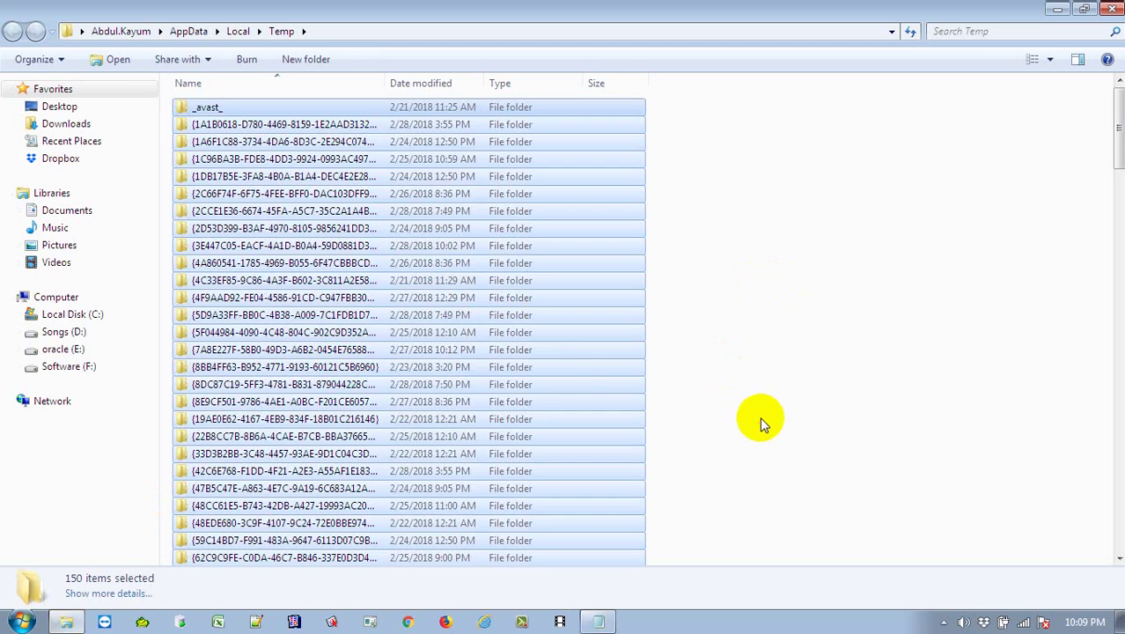
{"action": "right_click", "coordinate": [550, 363]}
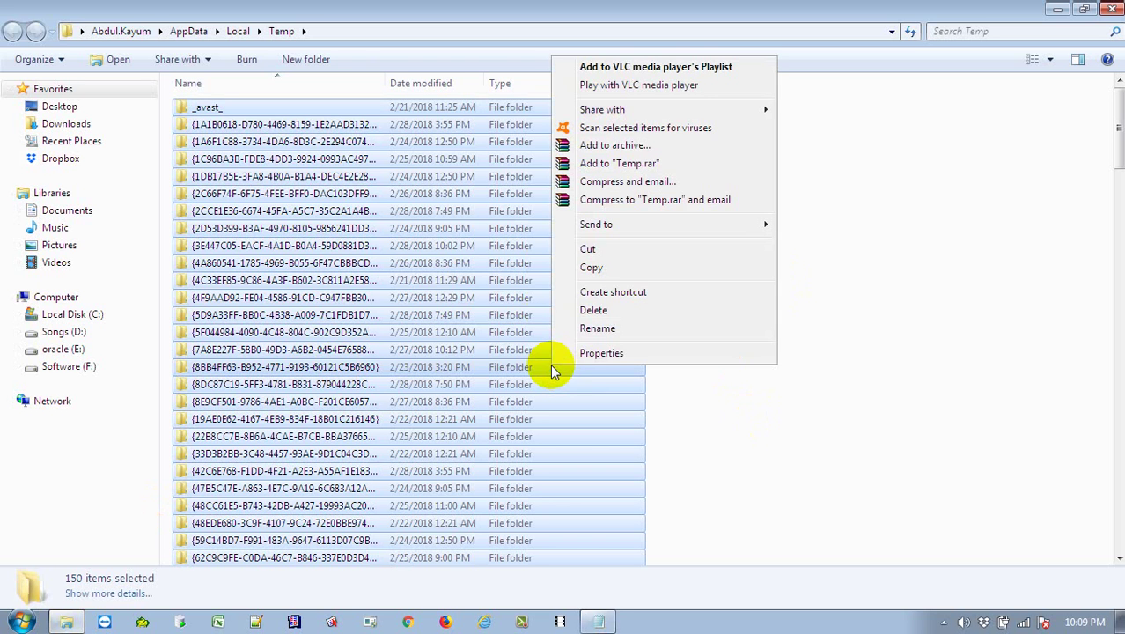
{"action": "left_click", "coordinate": [593, 310]}
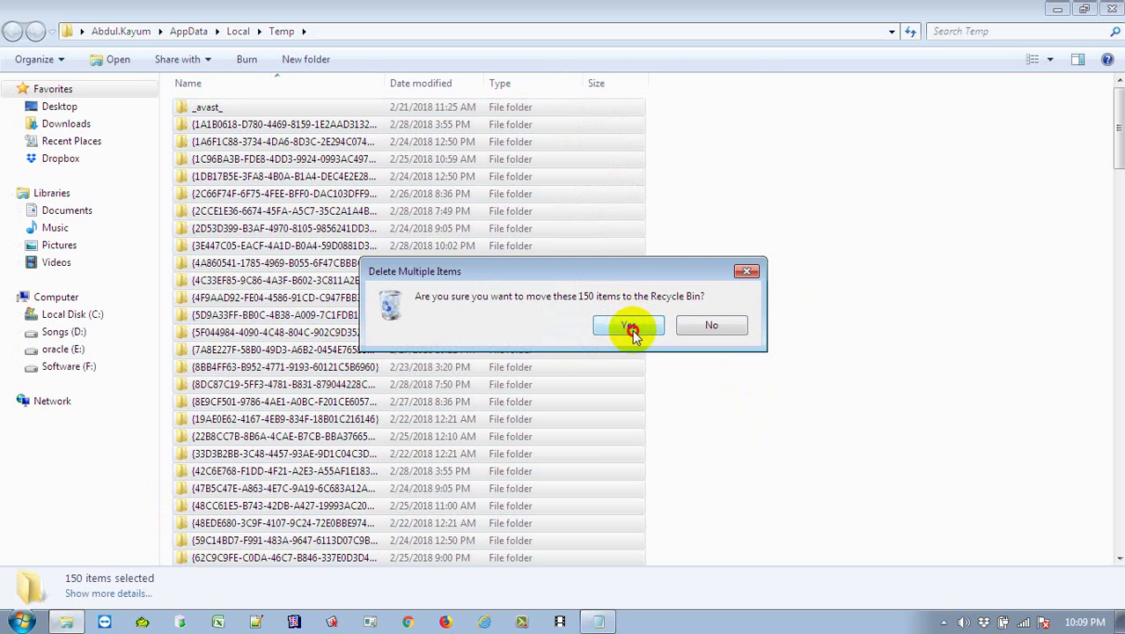
{"action": "left_click", "coordinate": [630, 325]}
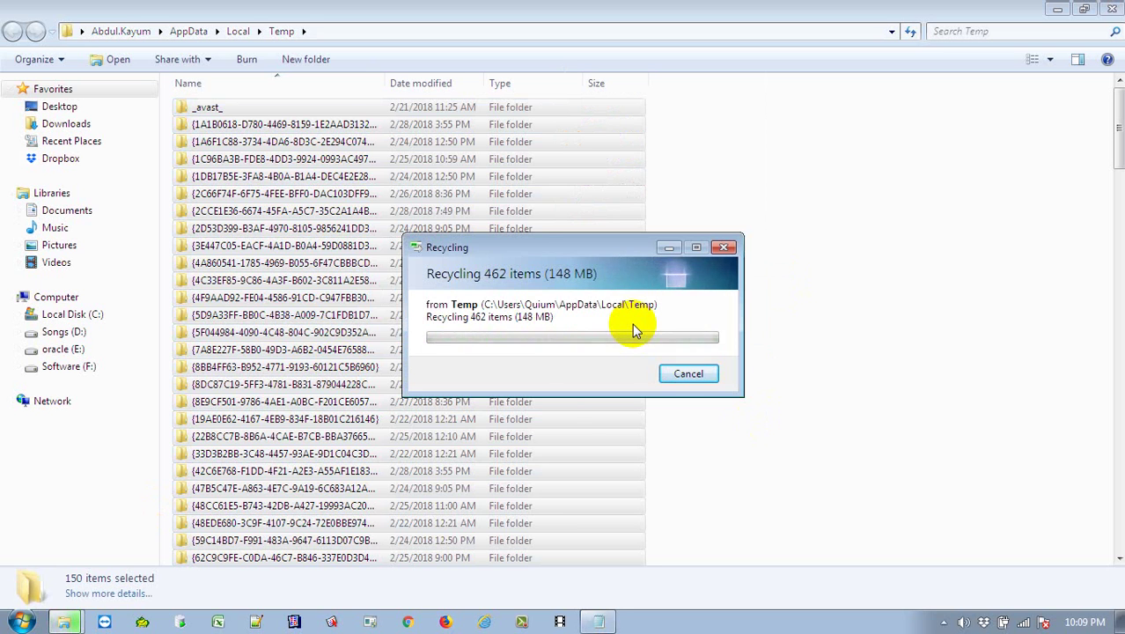
- Retry deleting the in-use CreativeCloud folder, applying the choice to all current items
{"action": "left_click", "coordinate": [502, 415]}
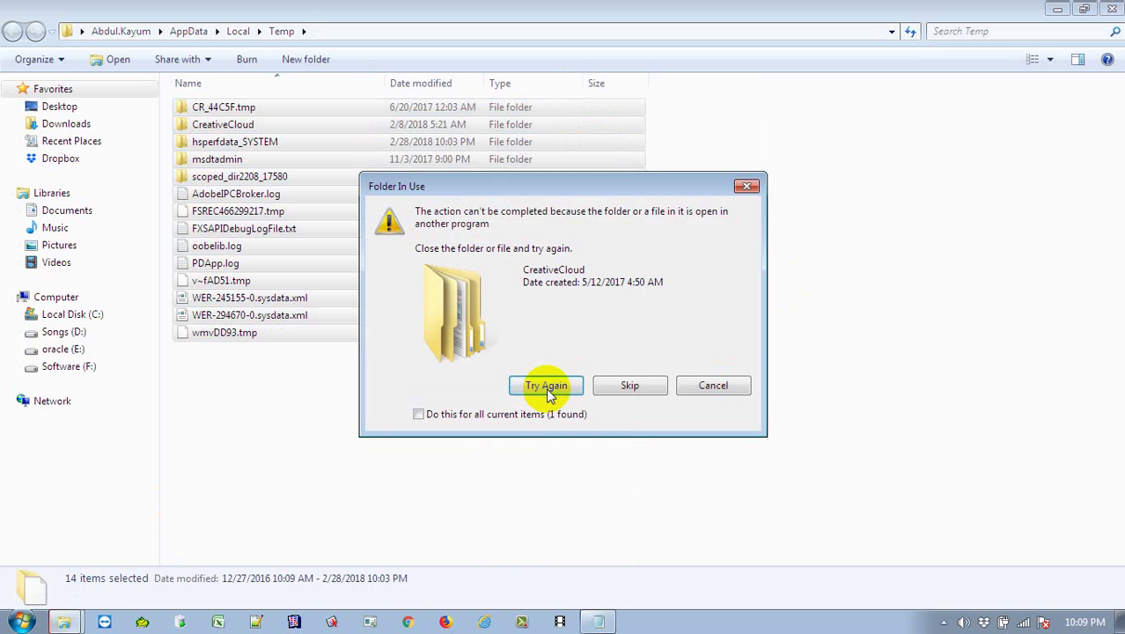
{"action": "left_click", "coordinate": [547, 388]}
{"action": "left_click", "coordinate": [530, 419]}
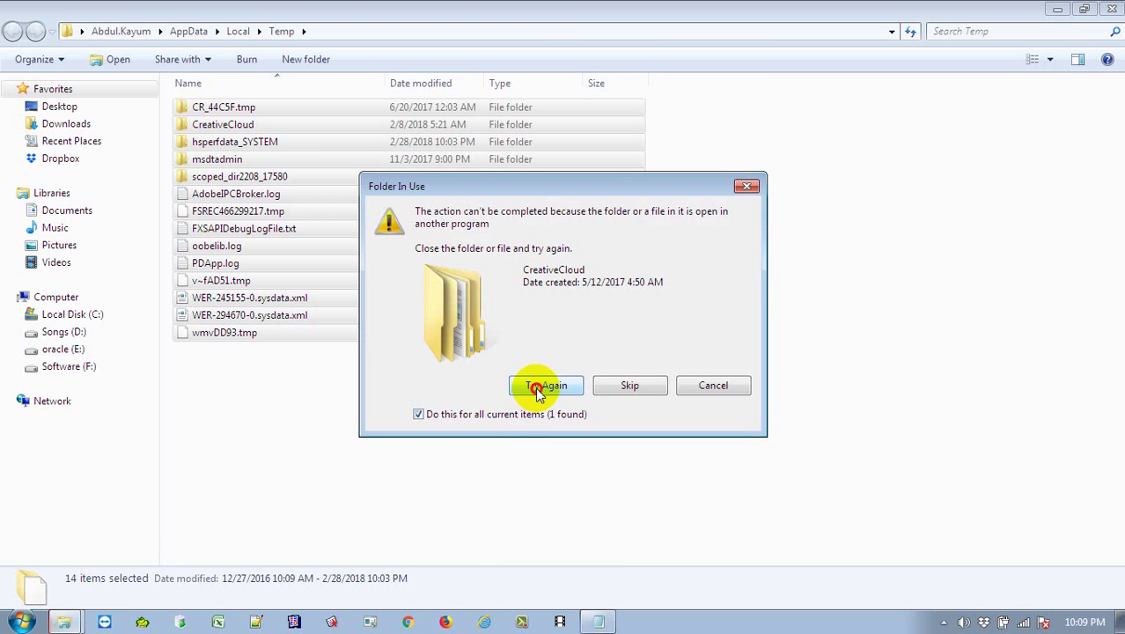
{"action": "left_click", "coordinate": [533, 384]}
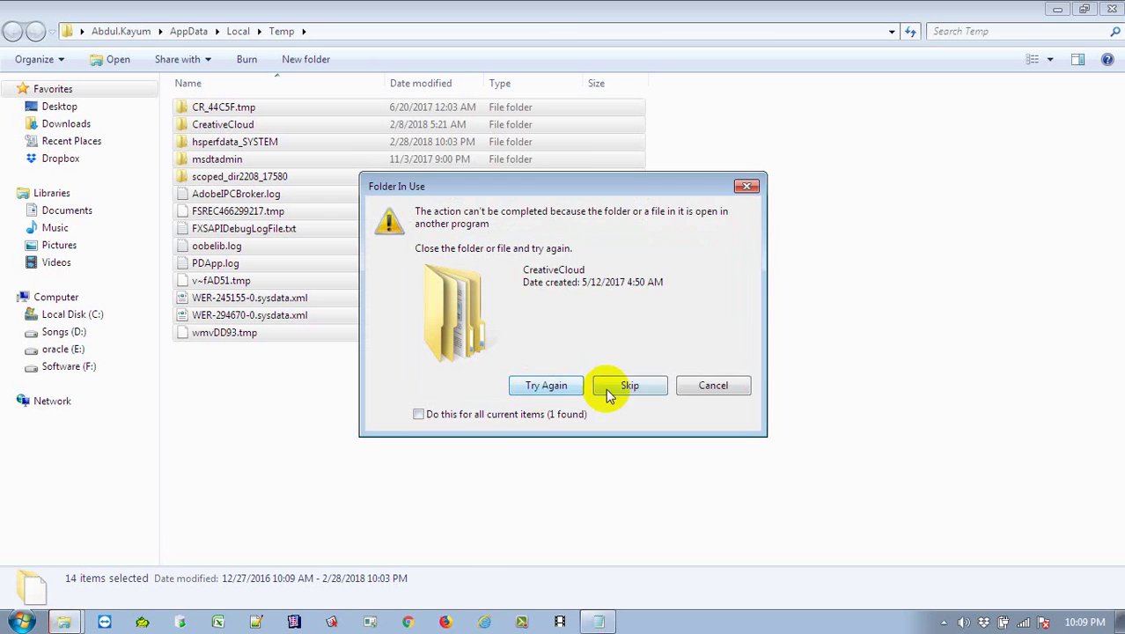
- Skip the in-use folder and files and all items needing administrator permission, and close the user's Temp folder
{"action": "left_click", "coordinate": [606, 392]}
{"action": "left_click", "coordinate": [606, 392]}
{"action": "left_click", "coordinate": [607, 387]}
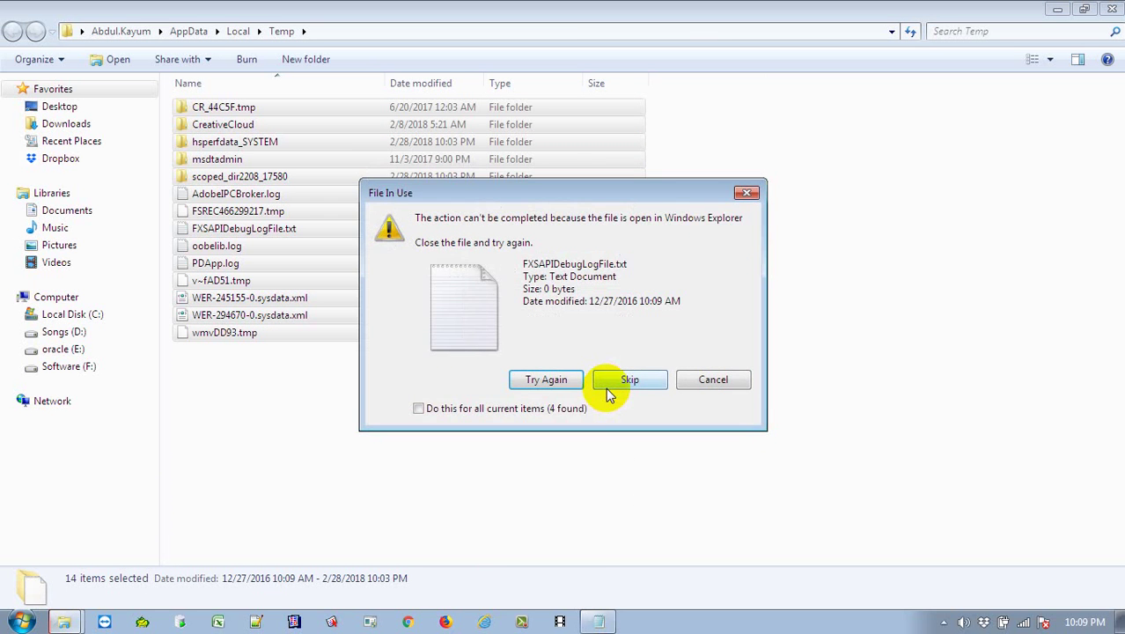
{"action": "left_click", "coordinate": [608, 388]}
{"action": "left_click", "coordinate": [608, 388]}
{"action": "left_click", "coordinate": [607, 388]}
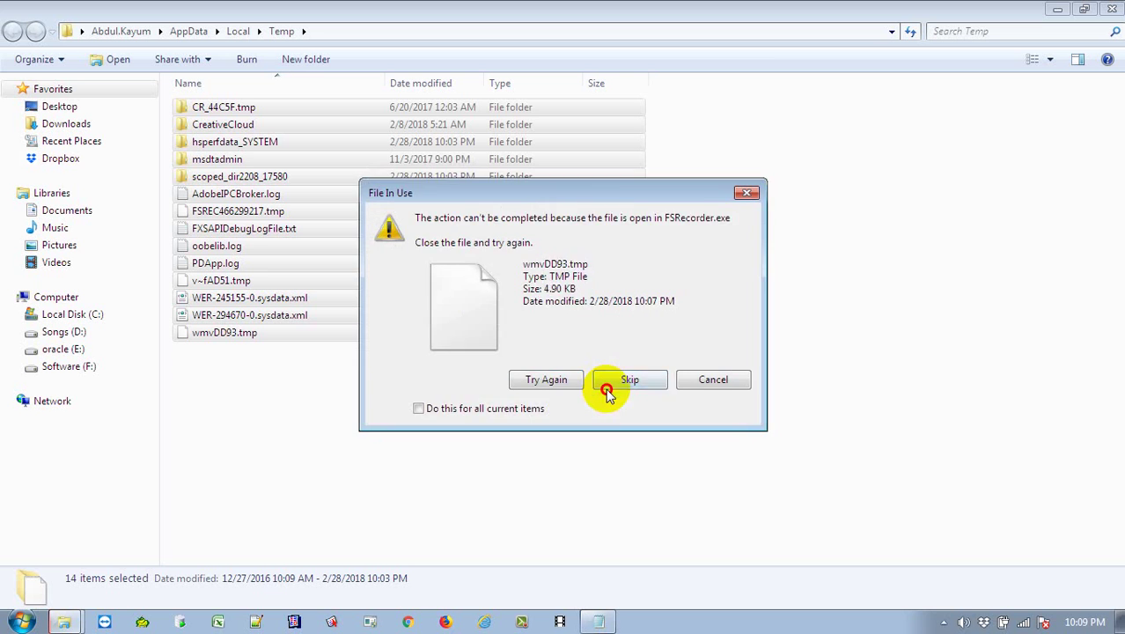
{"action": "left_click", "coordinate": [607, 387]}
{"action": "left_click", "coordinate": [571, 403]}
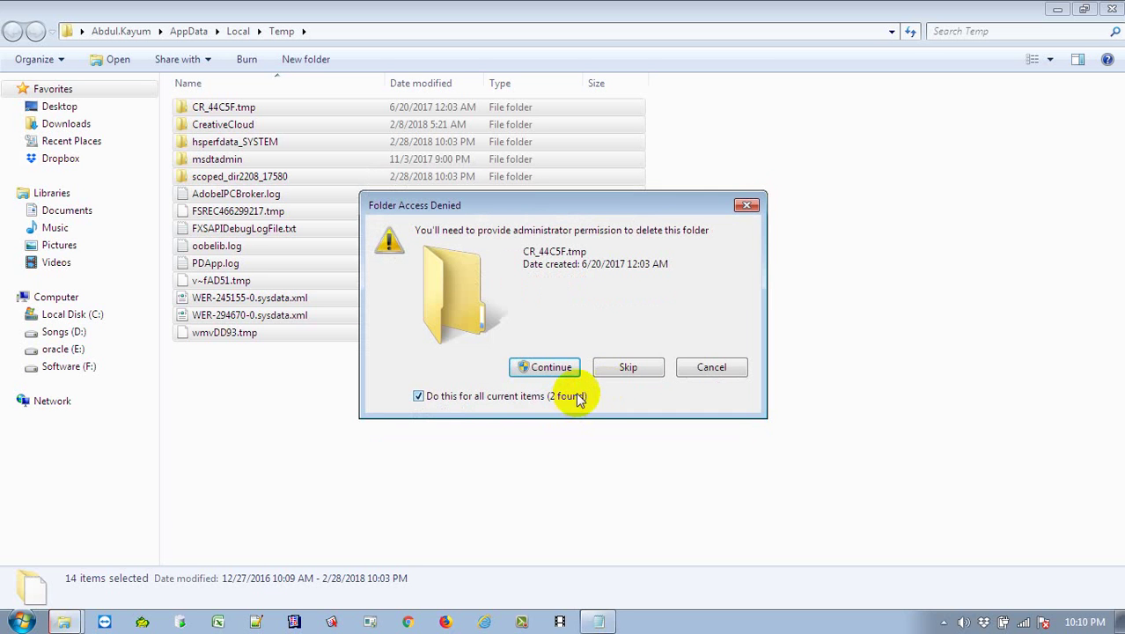
{"action": "left_click", "coordinate": [618, 369]}
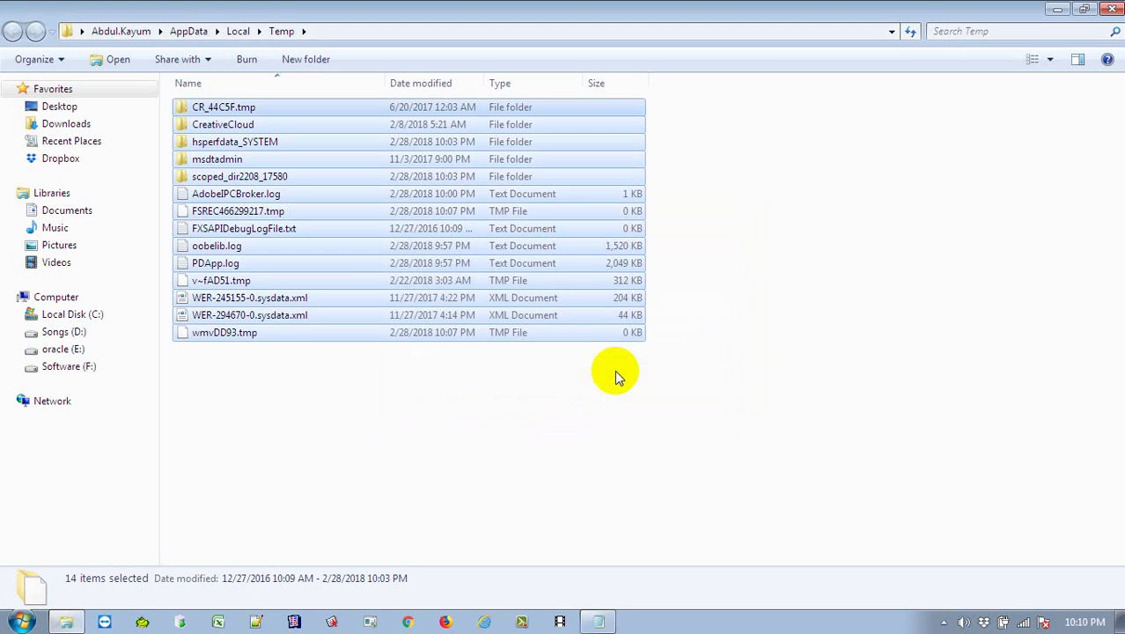
{"action": "left_click", "coordinate": [1114, 11]}
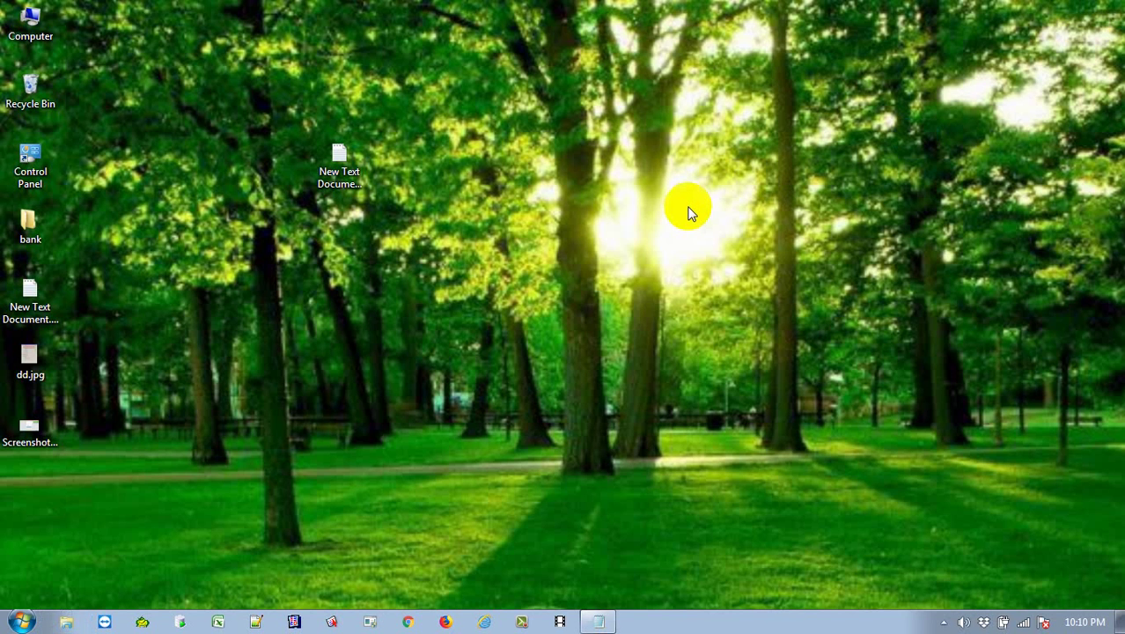
- Try to open the Prefetch folder with the Run command "prefech"
{"action": "key", "text": "super+r"}
{"action": "type", "text": "p"}
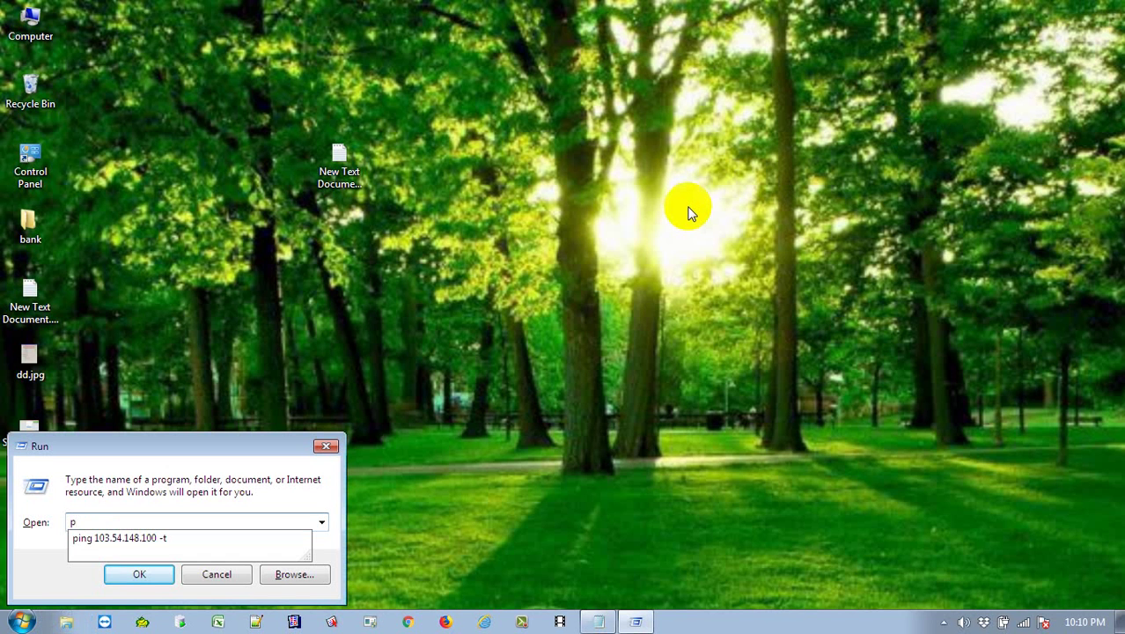
{"action": "type", "text": "refech"}
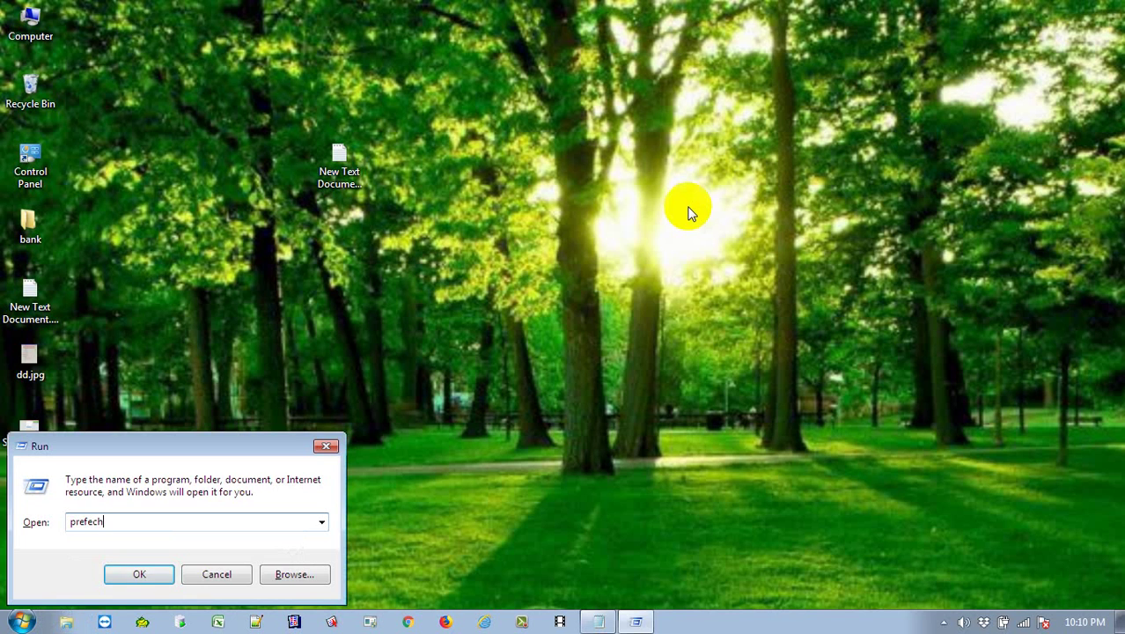
{"action": "key", "text": "Return"}
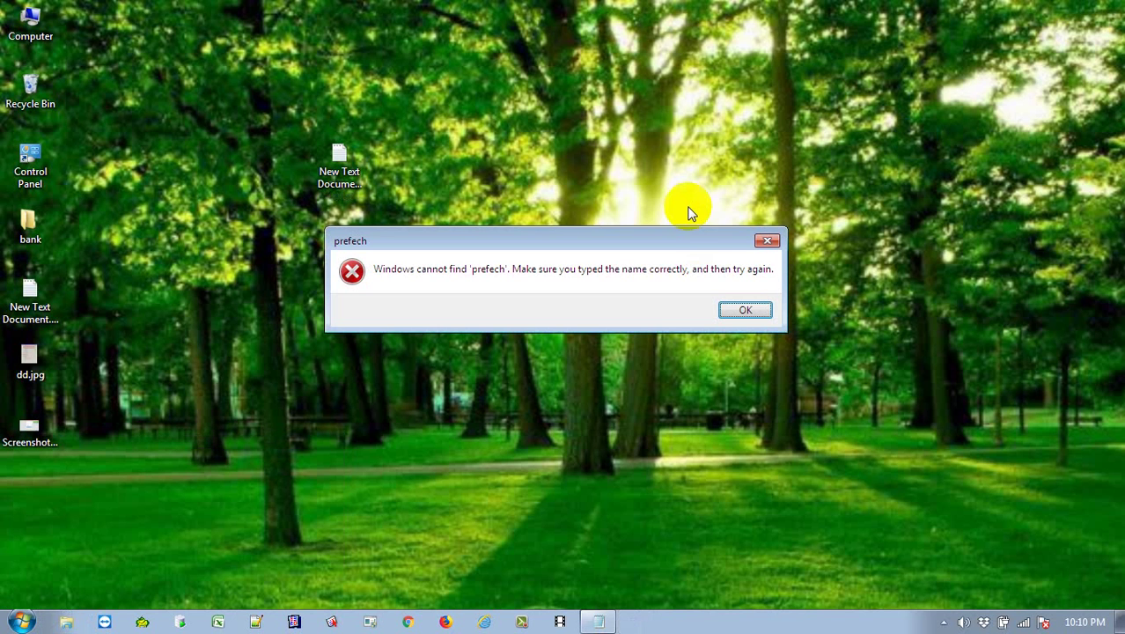
{"action": "left_click", "coordinate": [744, 311]}
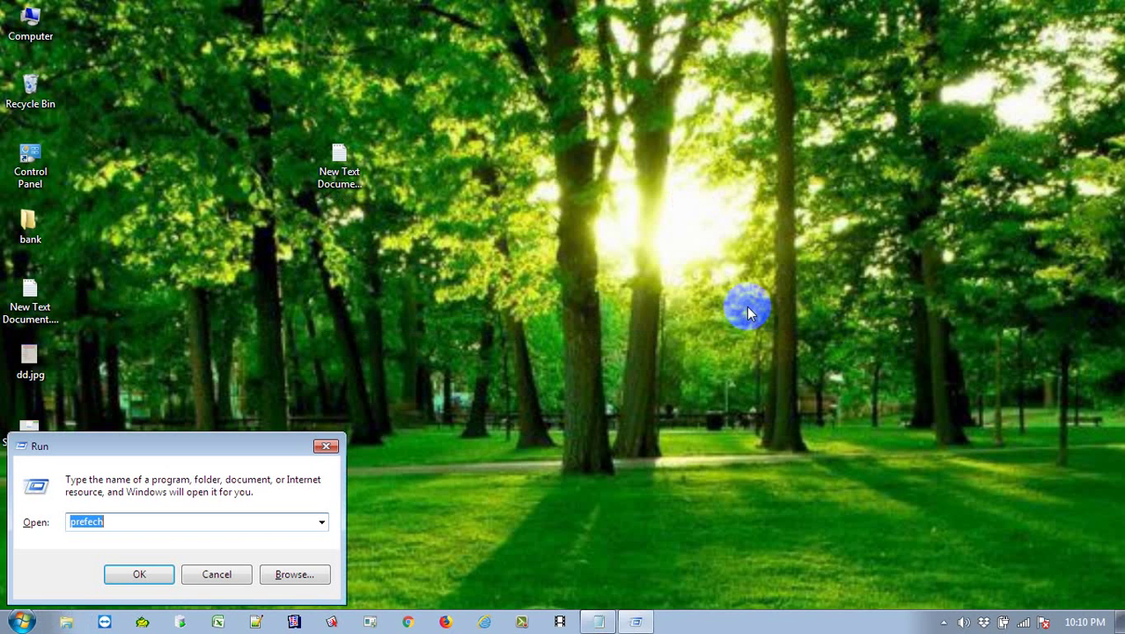
{"action": "type", "text": "pre"}
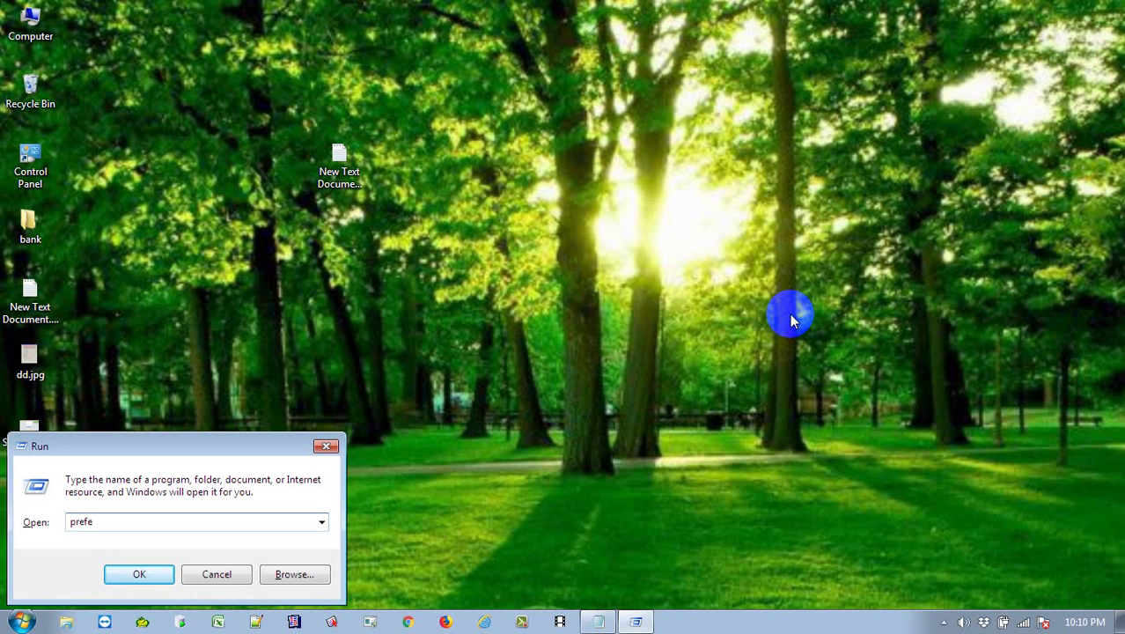
{"action": "key", "text": "Return"}
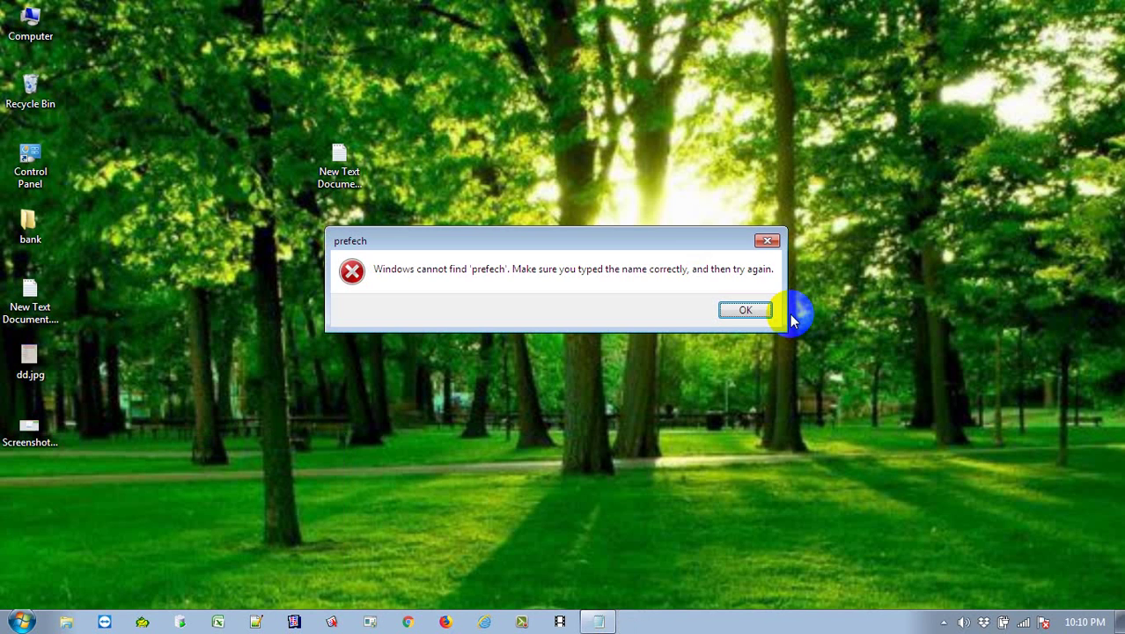
{"action": "left_click", "coordinate": [746, 311]}
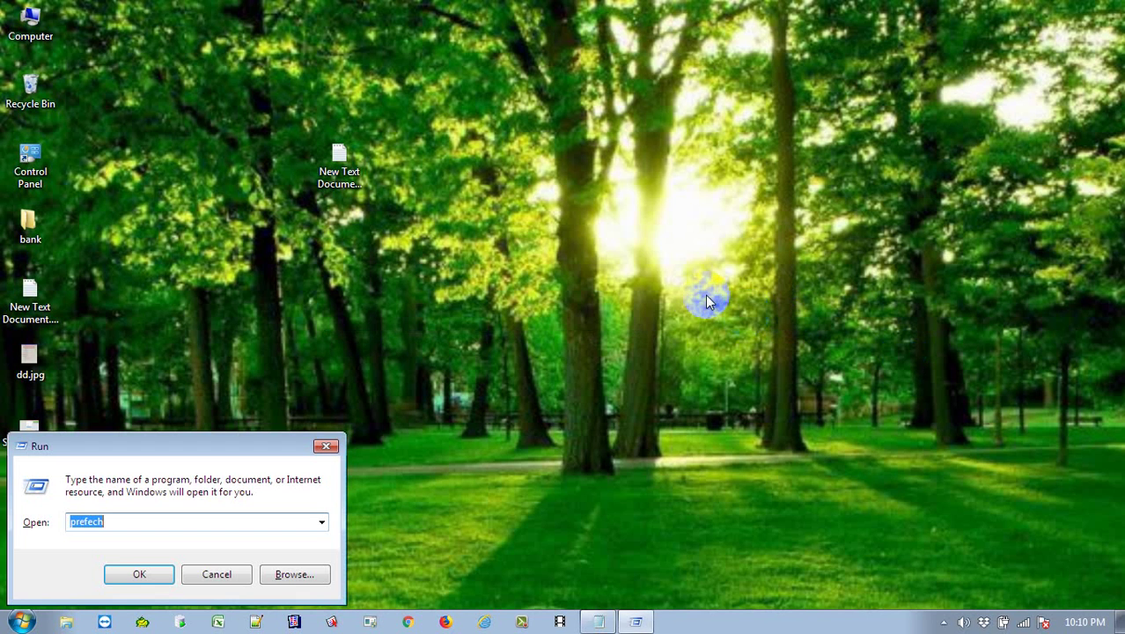
- Open the Windows Prefetch folder with the Run command "prefetch" and grant permanent access to it
{"action": "type", "text": "pre"}
{"action": "key", "text": "Return"}
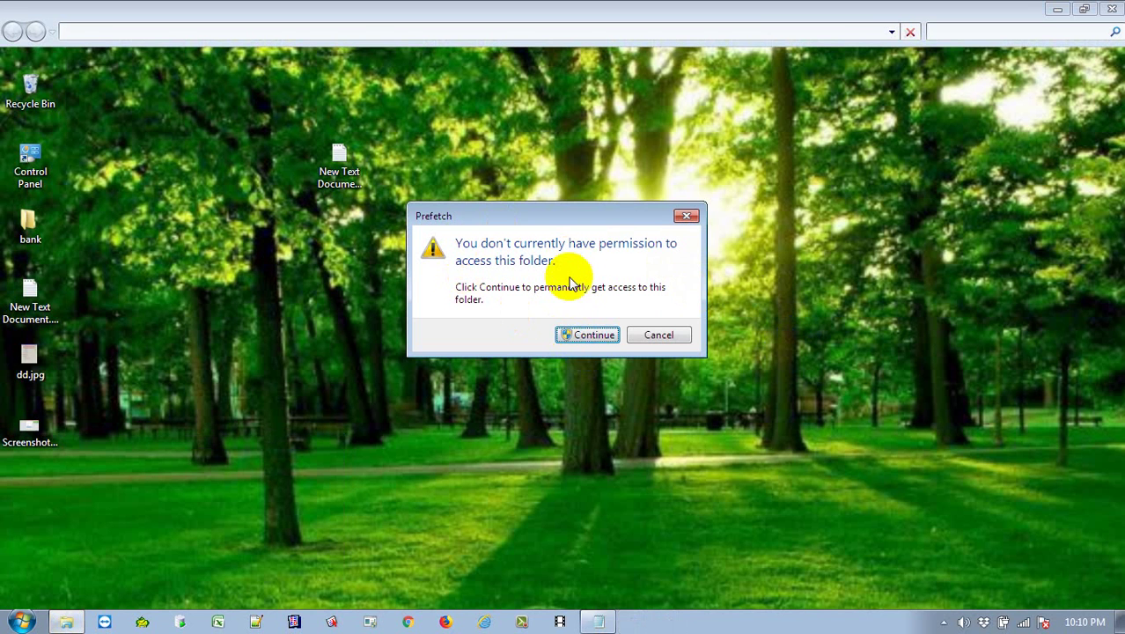
{"action": "left_click", "coordinate": [578, 337]}
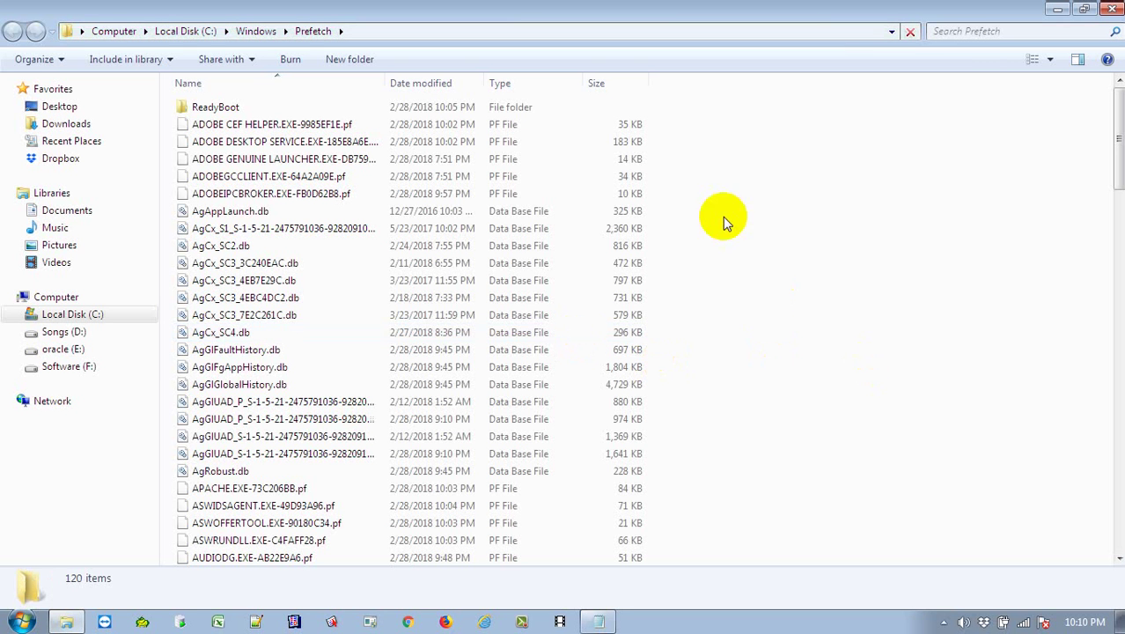
- Move all items in the Prefetch folder to the Recycle Bin and close the folder
{"action": "left_click", "coordinate": [827, 271]}
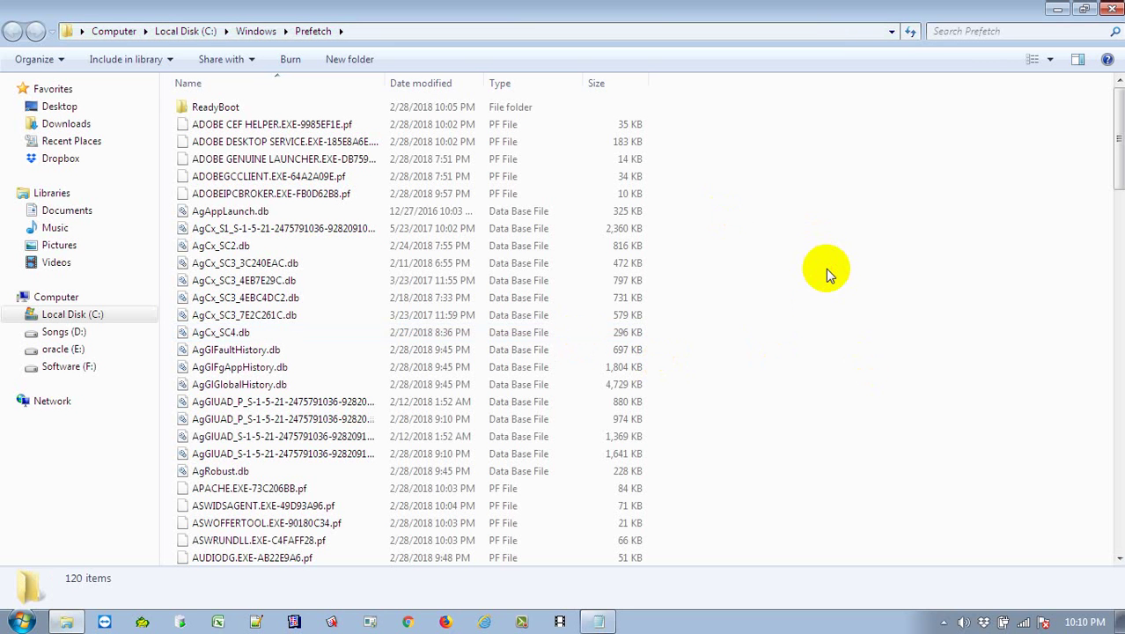
{"action": "key", "text": "ctrl+a"}
{"action": "right_click", "coordinate": [596, 262]}
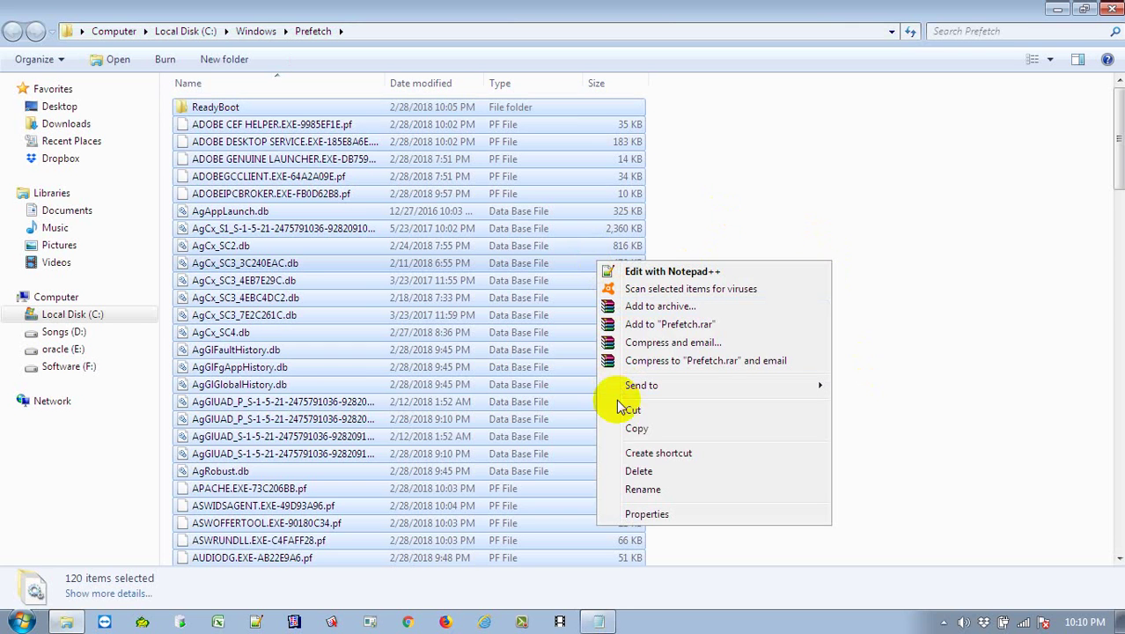
{"action": "left_click", "coordinate": [636, 472]}
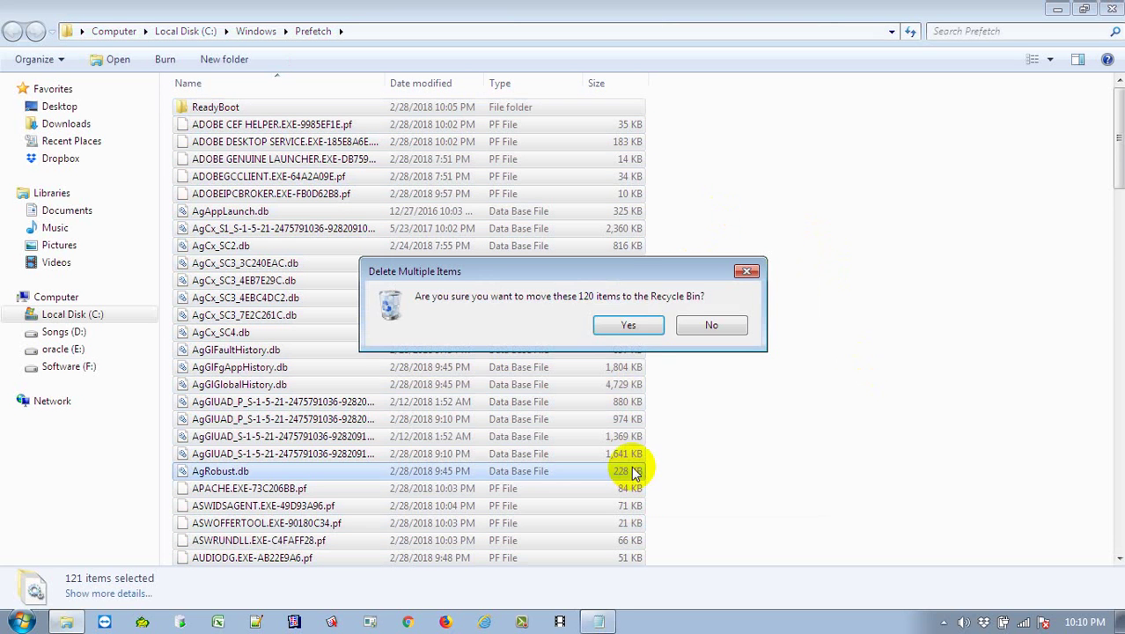
{"action": "left_click", "coordinate": [653, 325]}
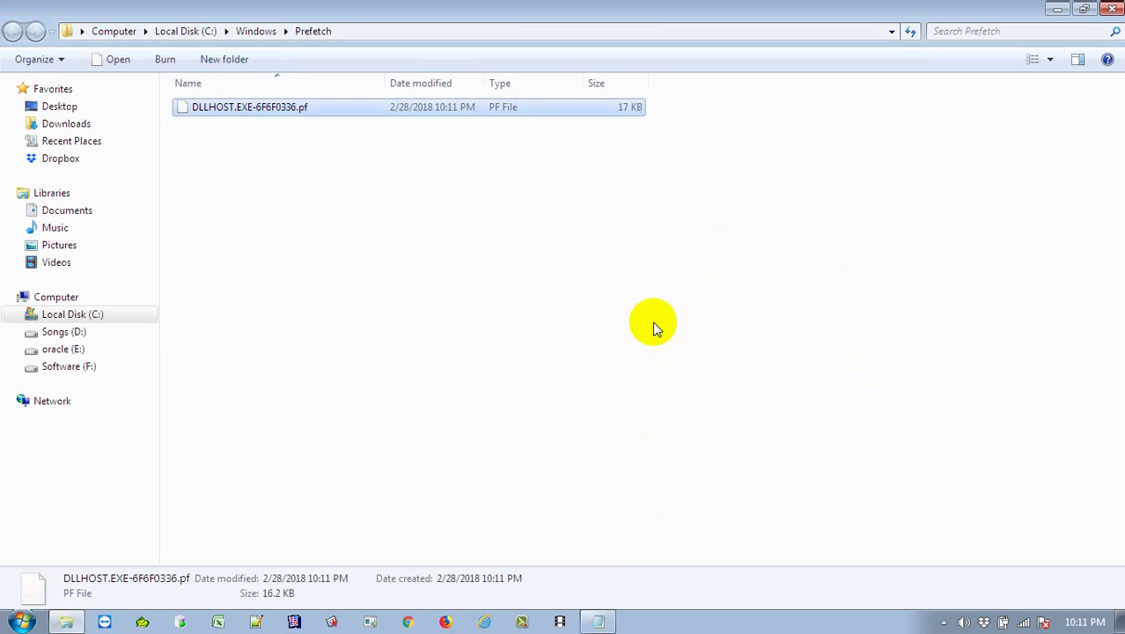
{"action": "left_click", "coordinate": [1111, 11]}
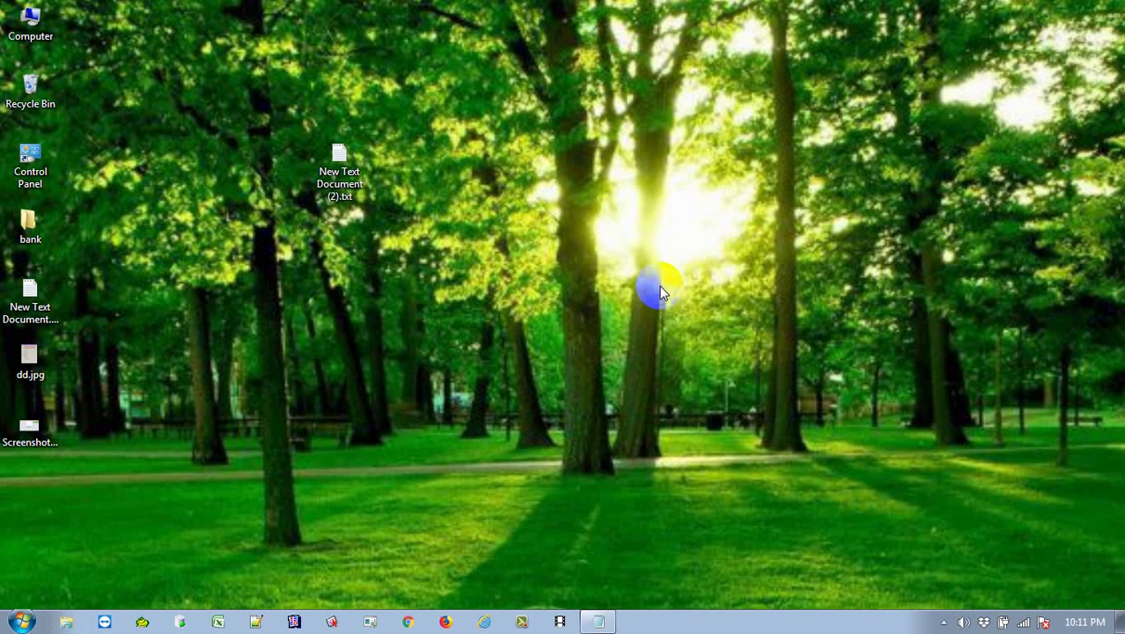
- Empty the Recycle Bin, permanently deleting all of its items
{"action": "right_click", "coordinate": [42, 90]}
{"action": "left_click", "coordinate": [78, 117]}
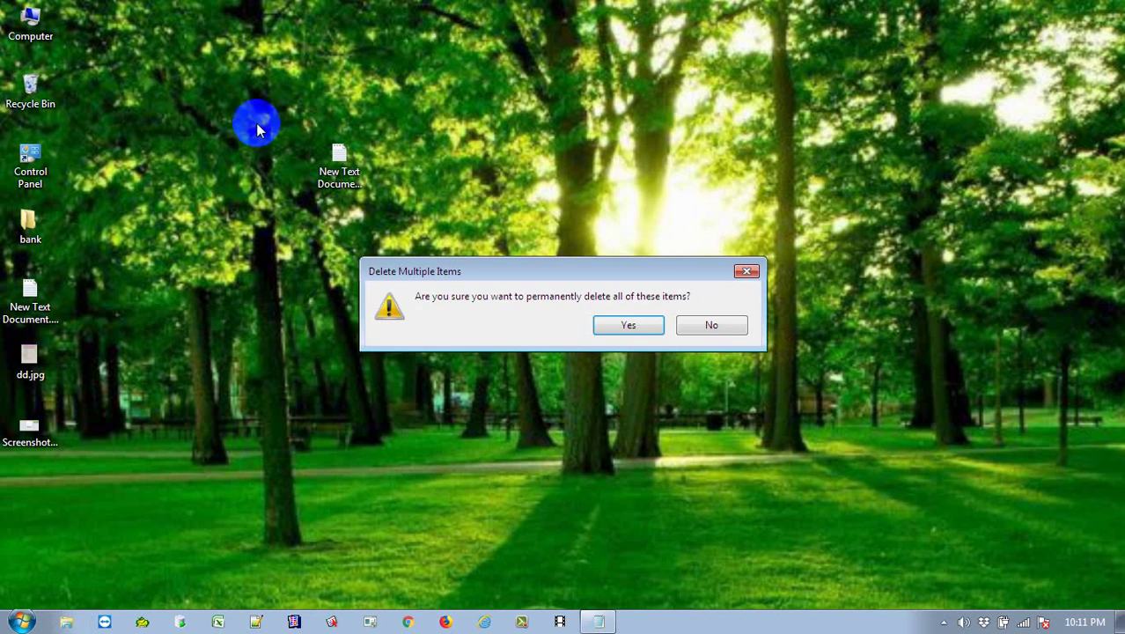
{"action": "left_click", "coordinate": [614, 323]}
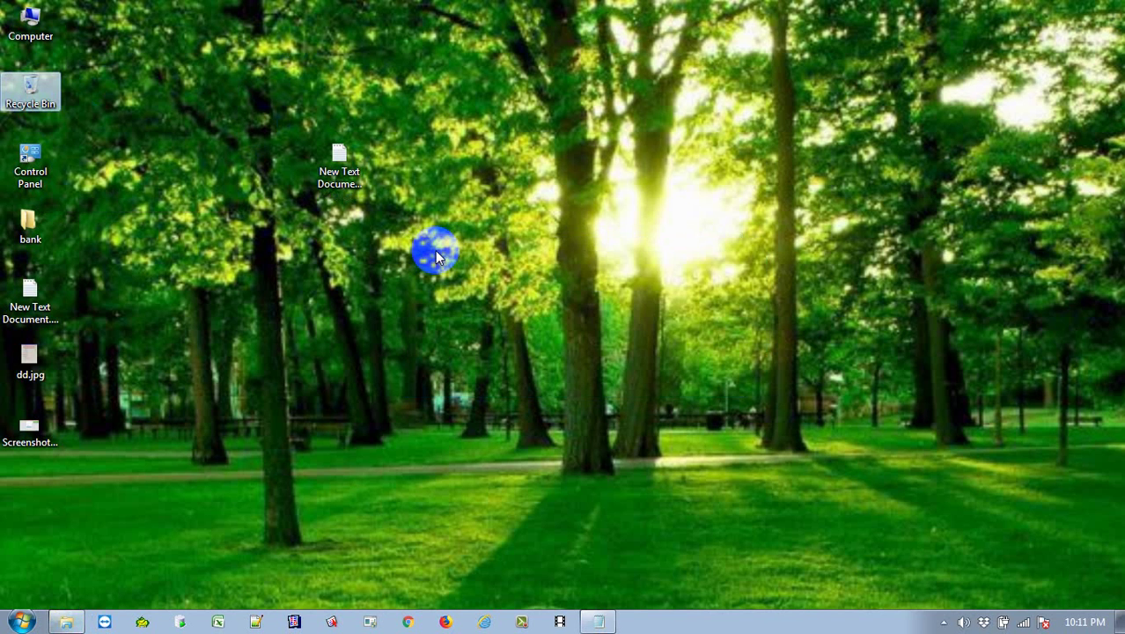
- Open the Download folder inside Windows\SoftwareDistribution on Local Disk (C:)
{"action": "double_click", "coordinate": [32, 23]}
{"action": "double_click", "coordinate": [315, 120]}
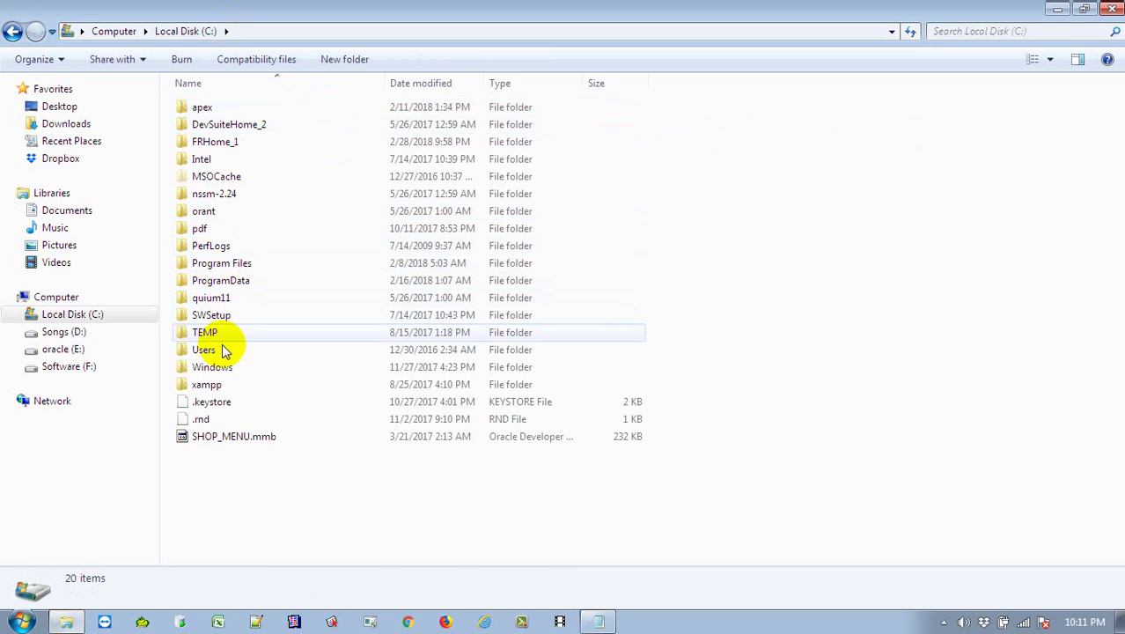
{"action": "left_click", "coordinate": [220, 383]}
{"action": "double_click", "coordinate": [220, 369]}
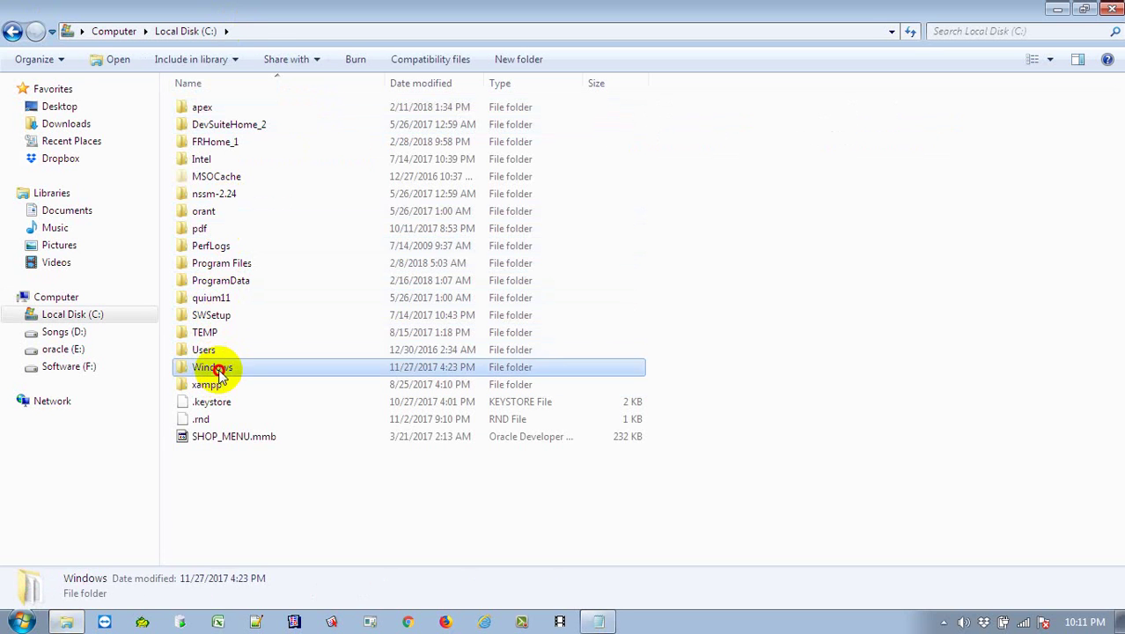
{"action": "left_click", "coordinate": [221, 319]}
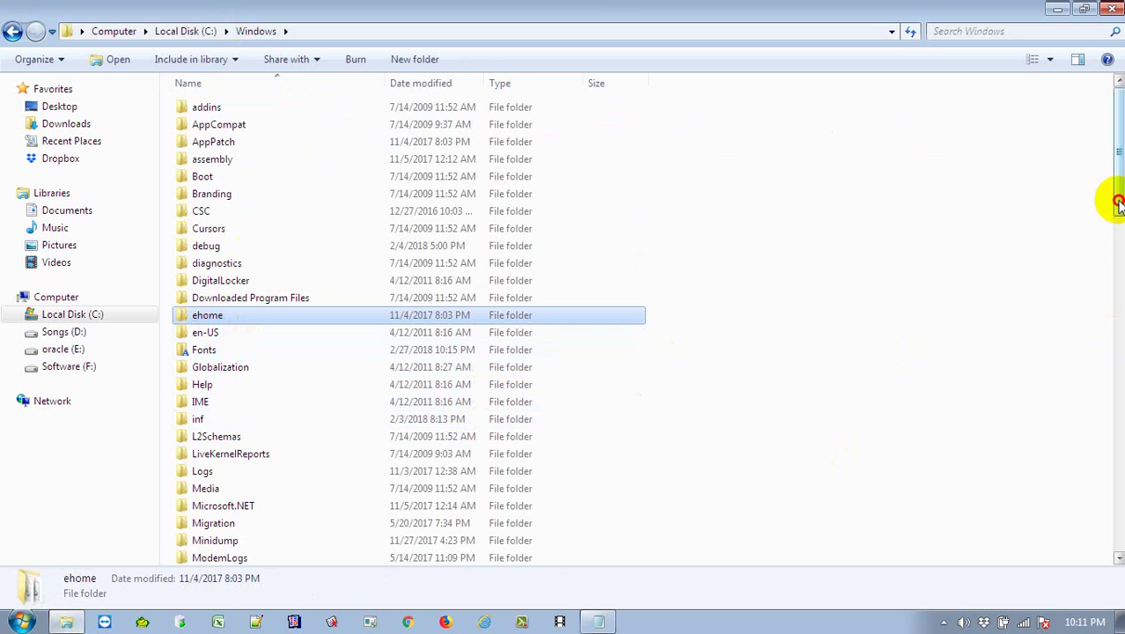
{"action": "left_click_drag", "start_coordinate": [1118, 203], "coordinate": [1112, 321]}
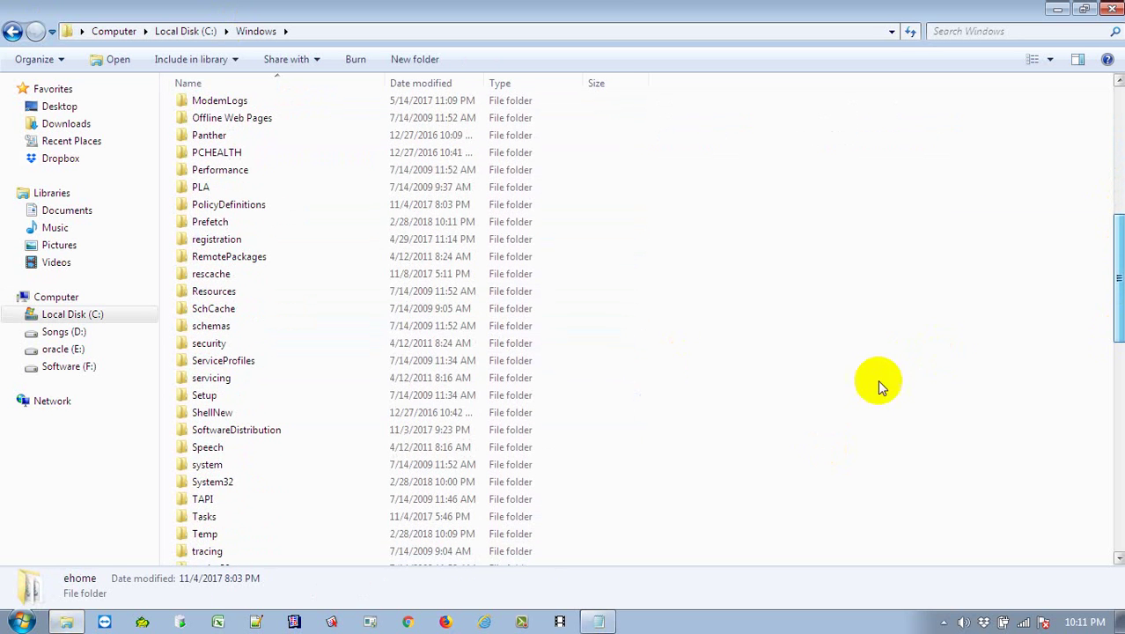
{"action": "double_click", "coordinate": [230, 429]}
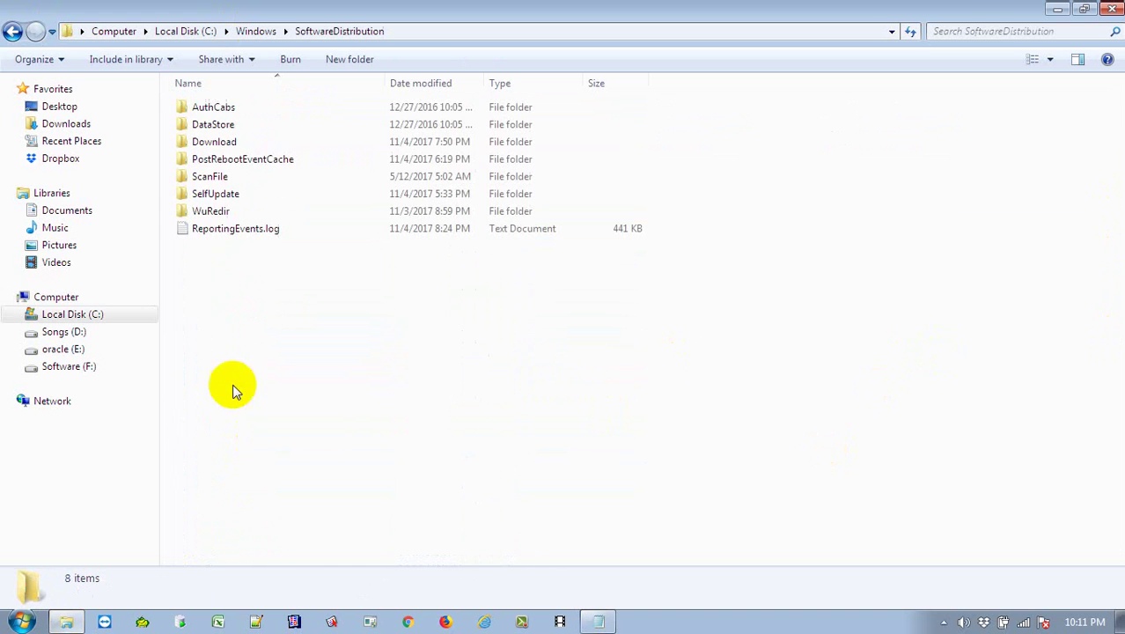
{"action": "double_click", "coordinate": [214, 143]}
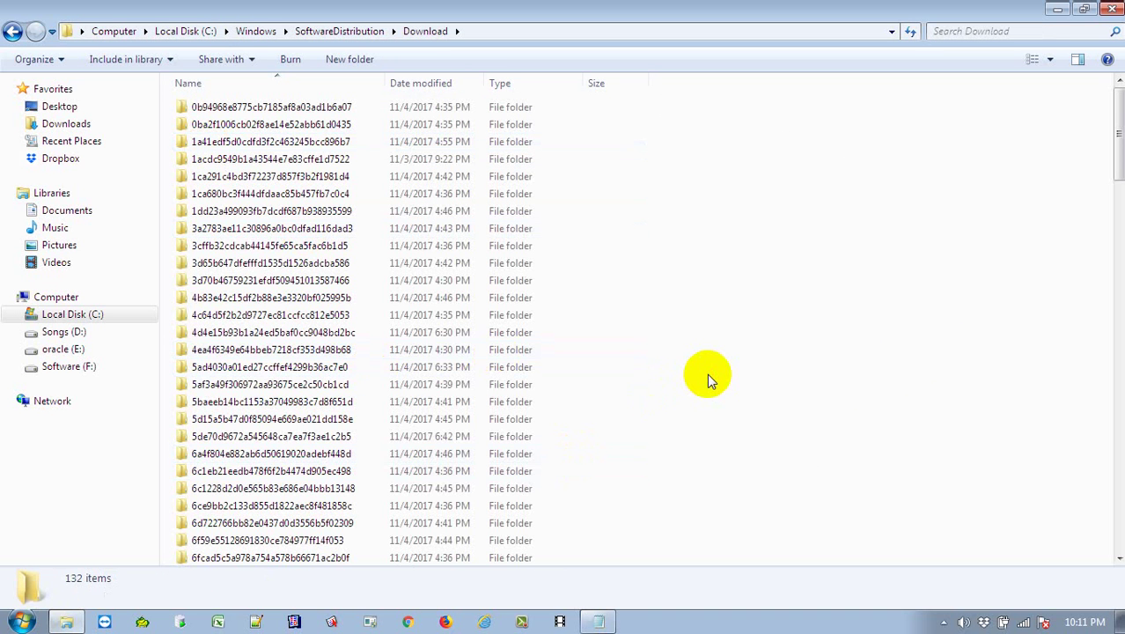
- Move all items in the Download folder to the Recycle Bin, granting administrator permission for all current items, and close the folder
{"action": "key", "text": "ctrl+a"}
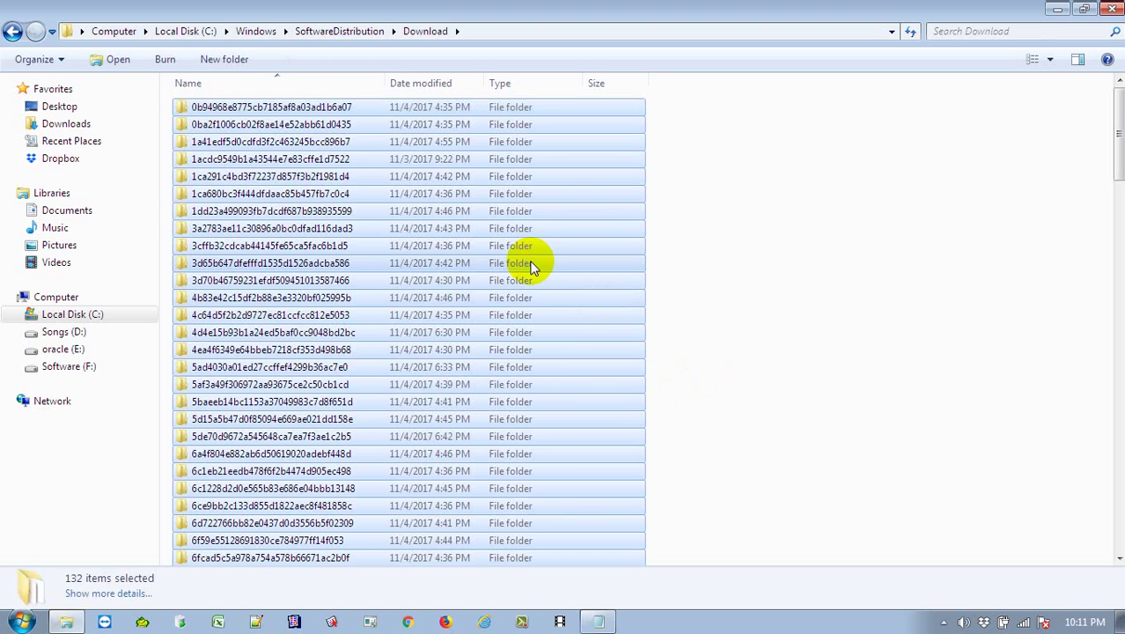
{"action": "right_click", "coordinate": [533, 261]}
{"action": "left_click", "coordinate": [581, 494]}
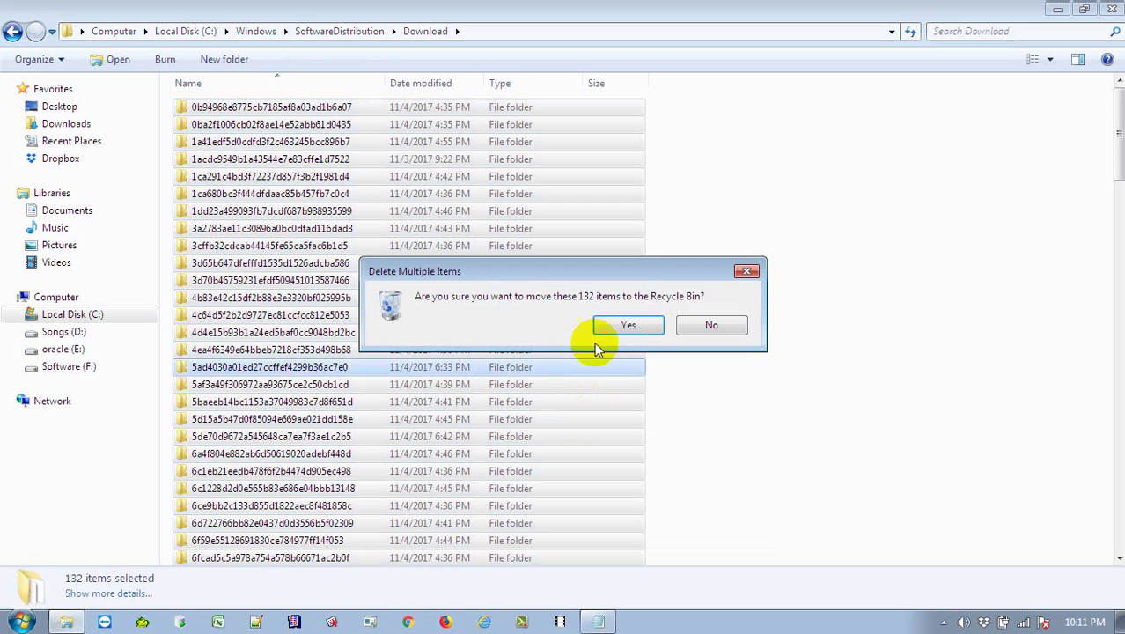
{"action": "left_click", "coordinate": [622, 326]}
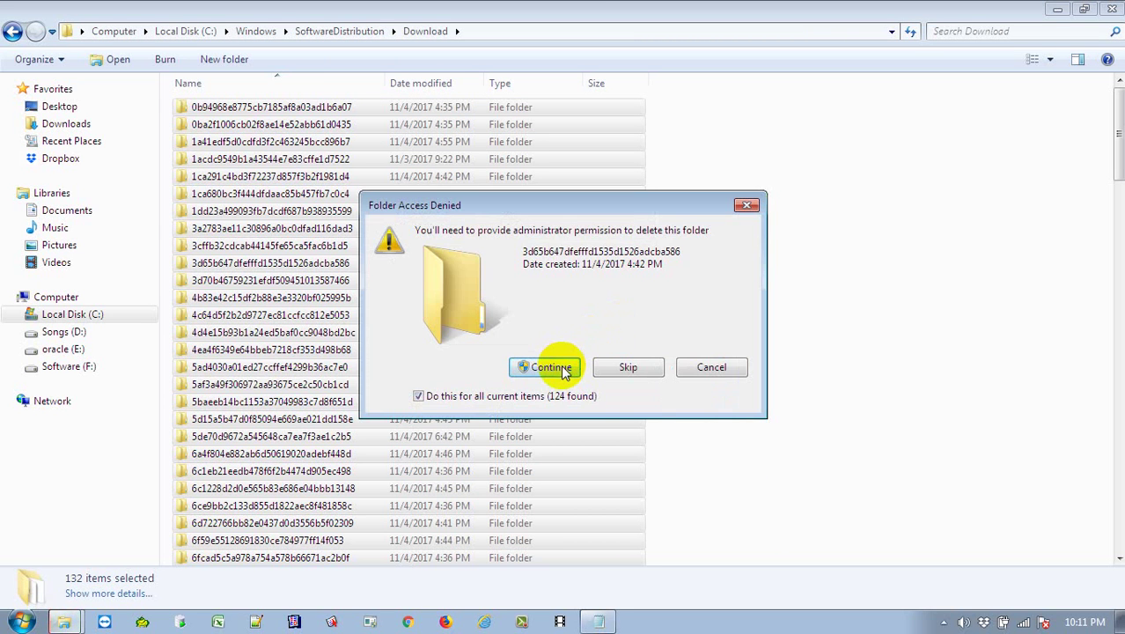
{"action": "left_click", "coordinate": [563, 368]}
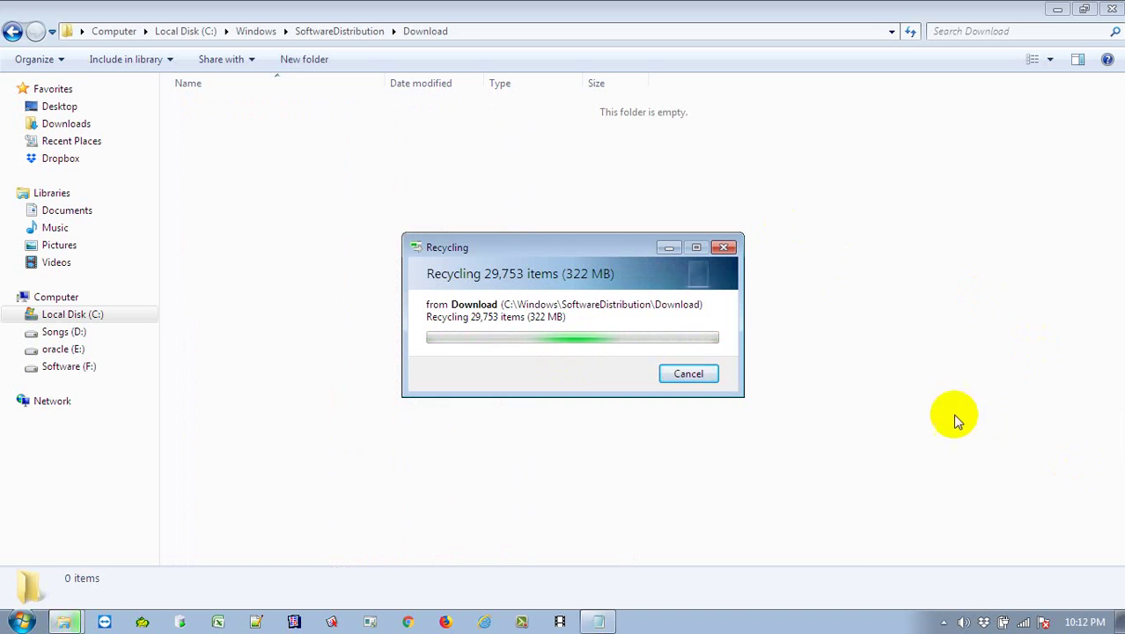
{"action": "left_click", "coordinate": [1113, 9]}
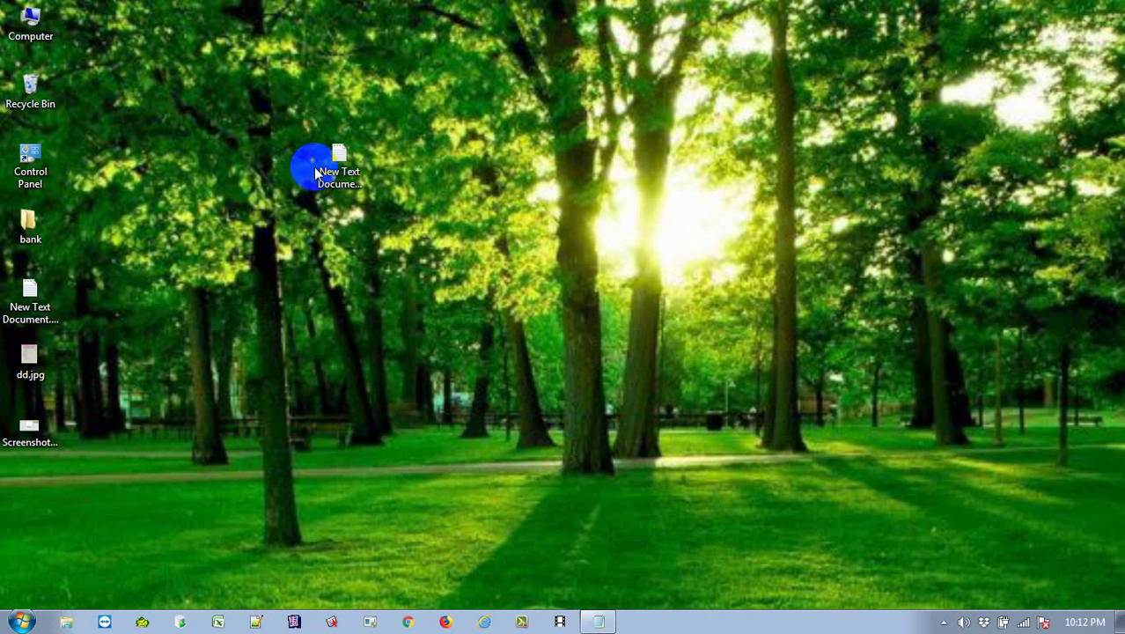
- Empty the Recycle Bin, confirming the permanent deletion of all its items
{"action": "left_click", "coordinate": [30, 88]}
{"action": "right_click", "coordinate": [30, 92]}
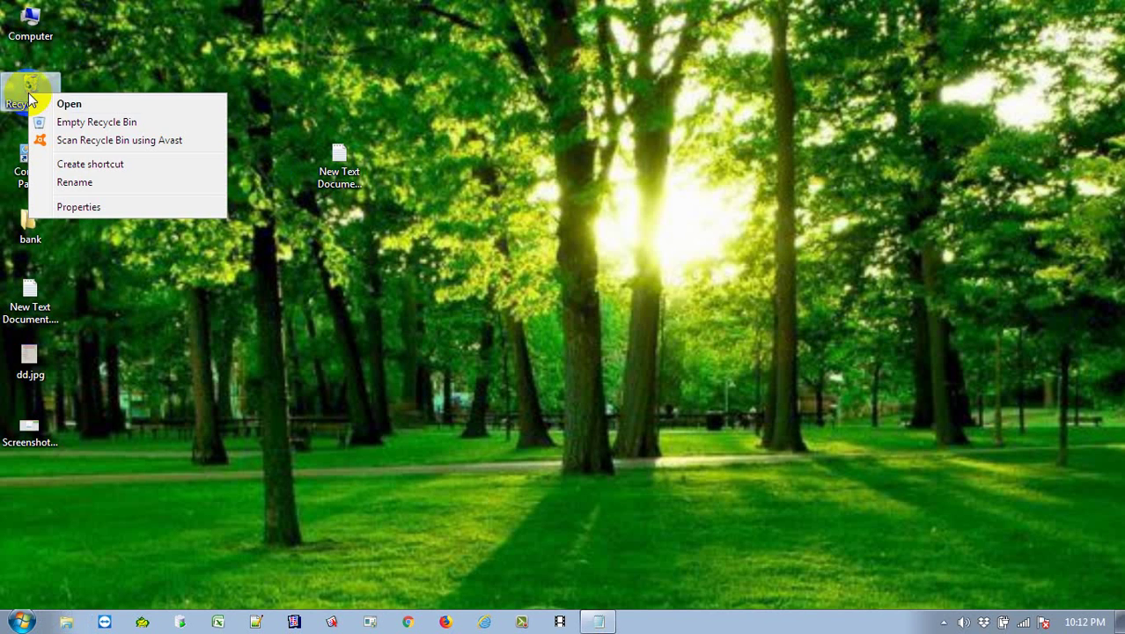
{"action": "left_click", "coordinate": [65, 123]}
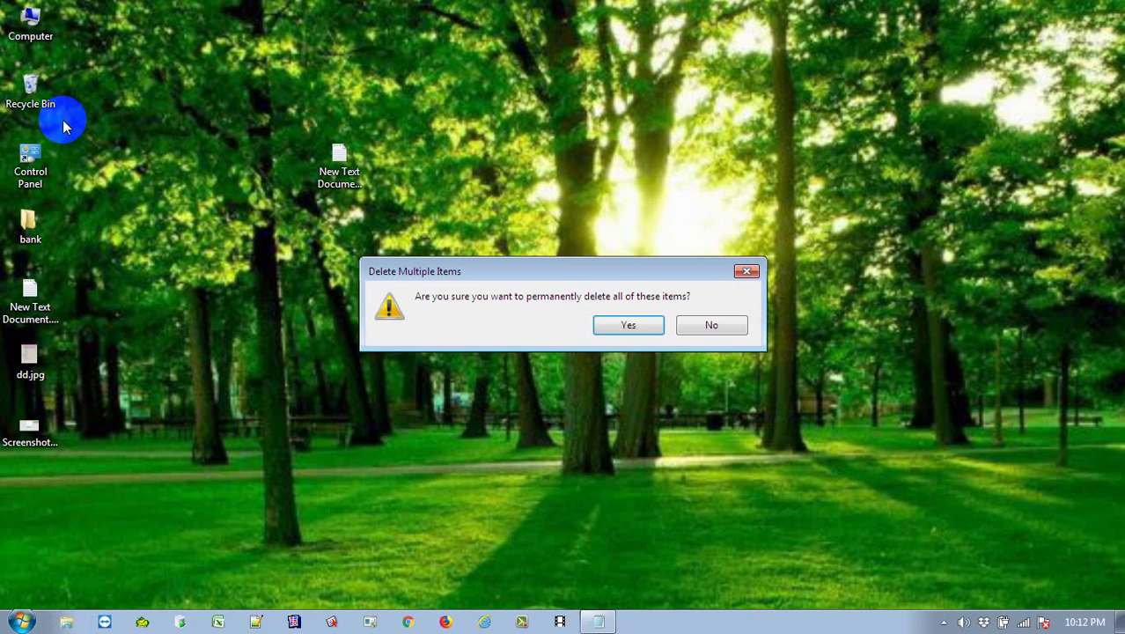
{"action": "left_click", "coordinate": [600, 322]}
- Open the Computer window to view the hard disk drives
{"action": "left_click", "coordinate": [29, 27]}
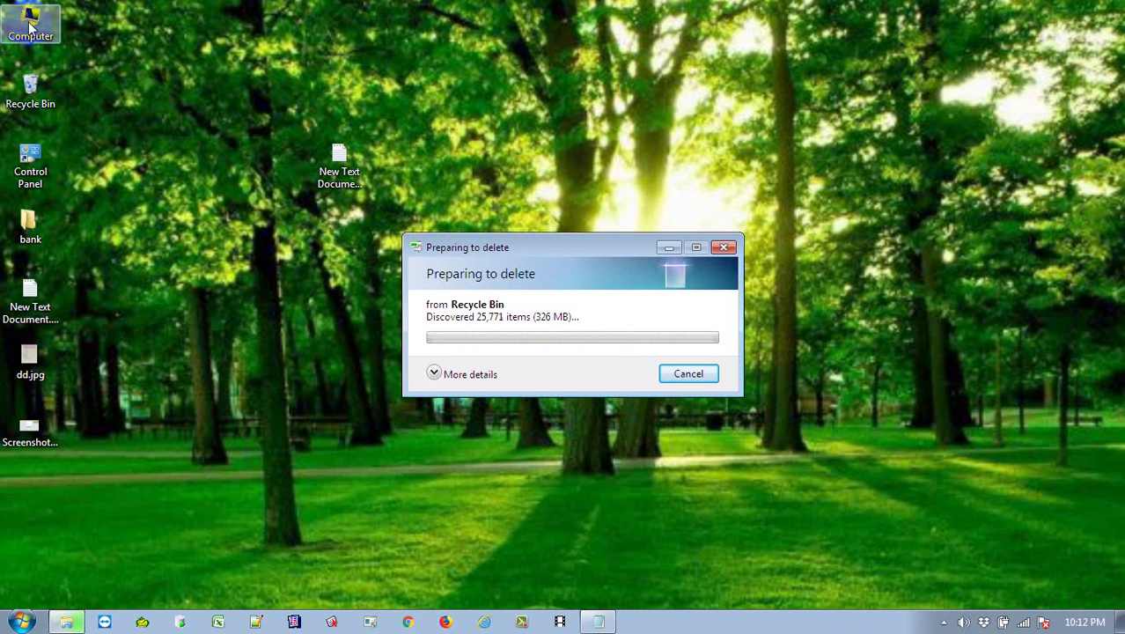
{"action": "double_click", "coordinate": [29, 27]}
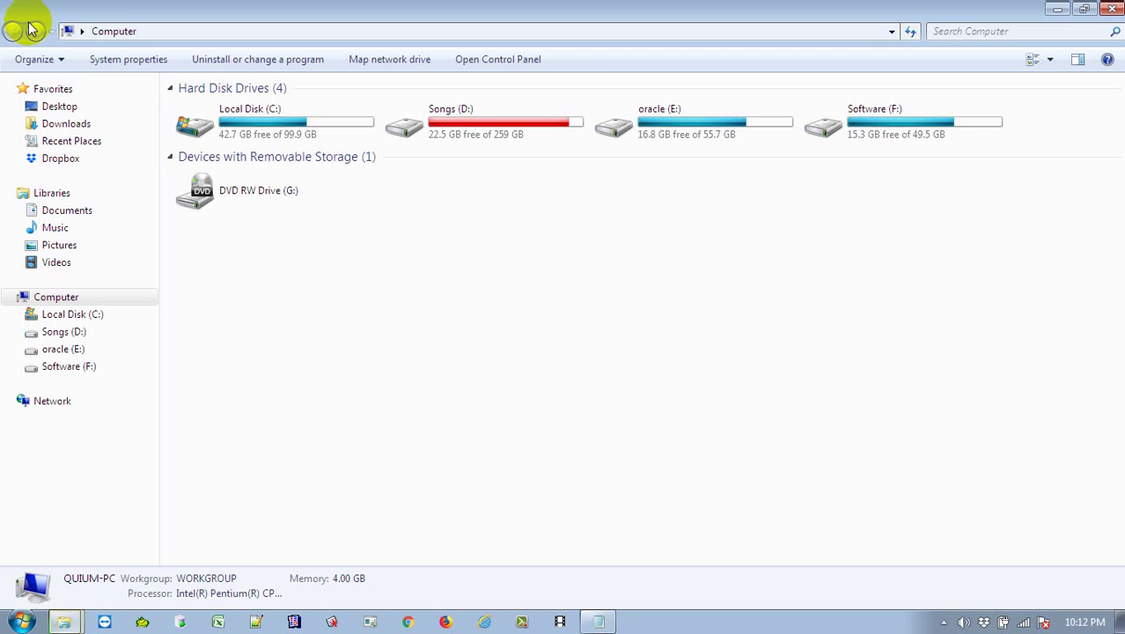
{"action": "left_click", "coordinate": [269, 123]}
{"action": "right_click", "coordinate": [268, 123]}
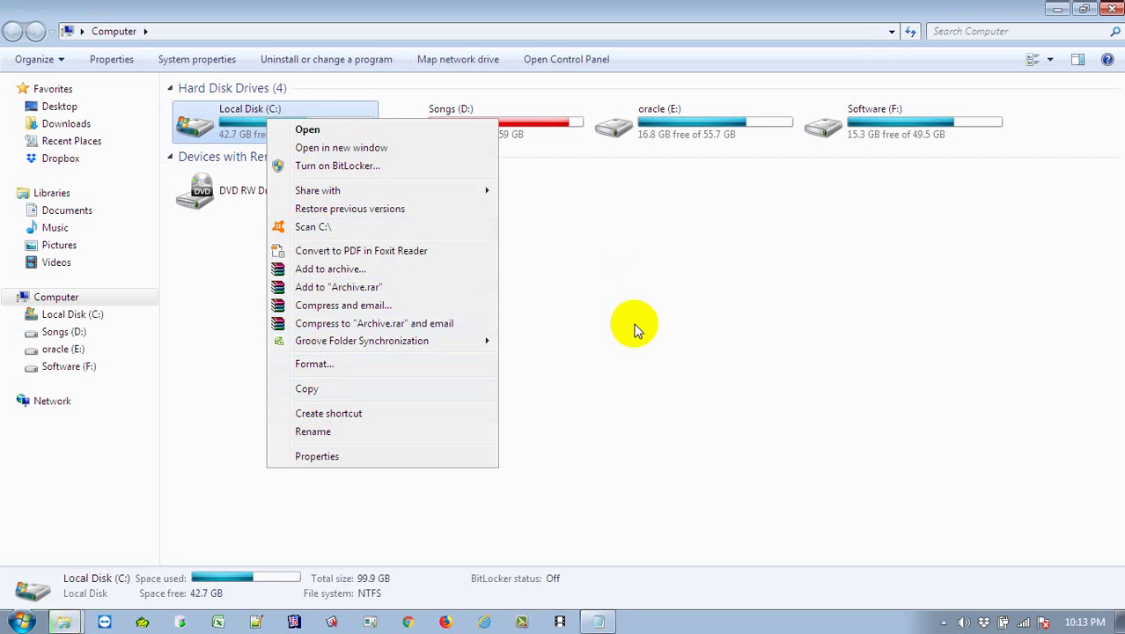
{"action": "left_click", "coordinate": [634, 324]}
- Find Disk Cleanup by searching for "disk" and start its scan of drive (C:)
{"action": "left_click", "coordinate": [22, 622]}
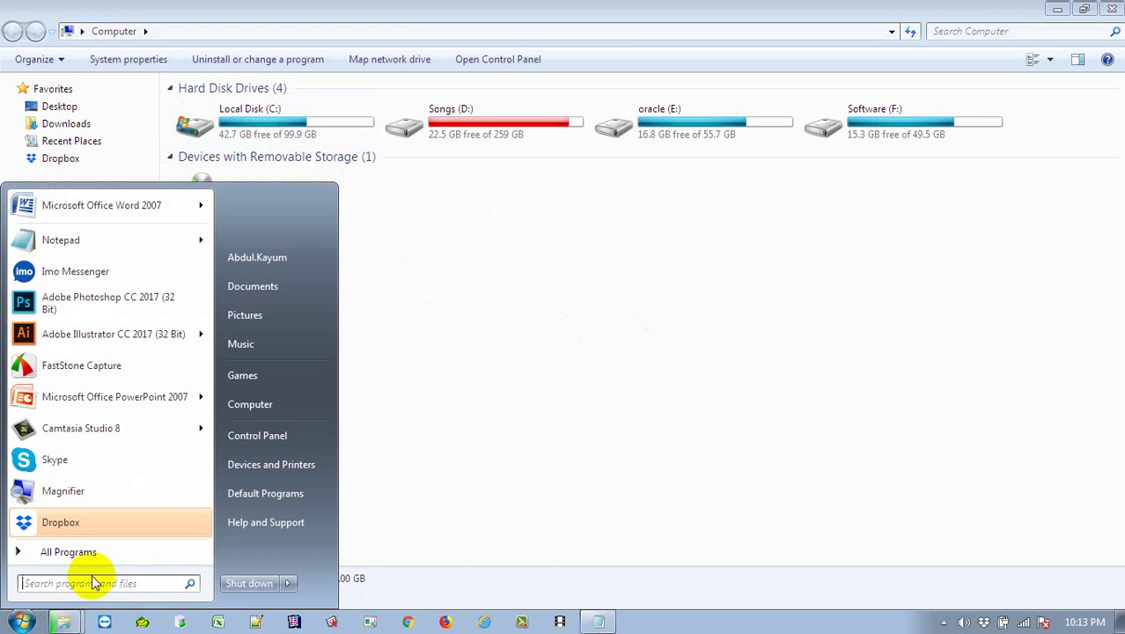
{"action": "type", "text": "disk"}
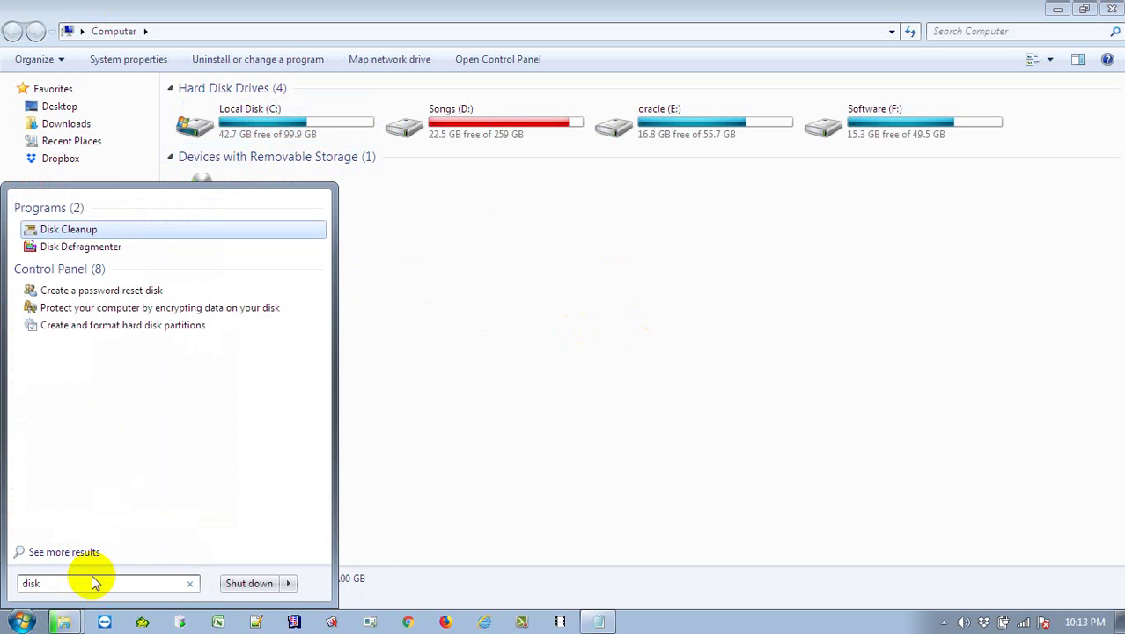
{"action": "key", "text": "Return"}
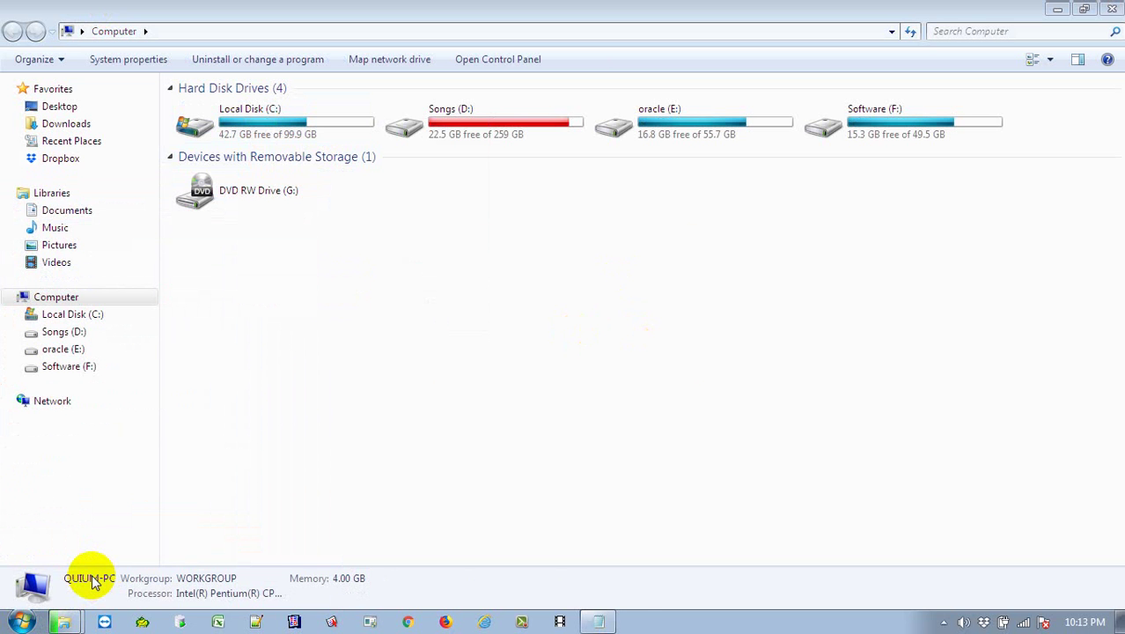
{"action": "left_click", "coordinate": [514, 310]}
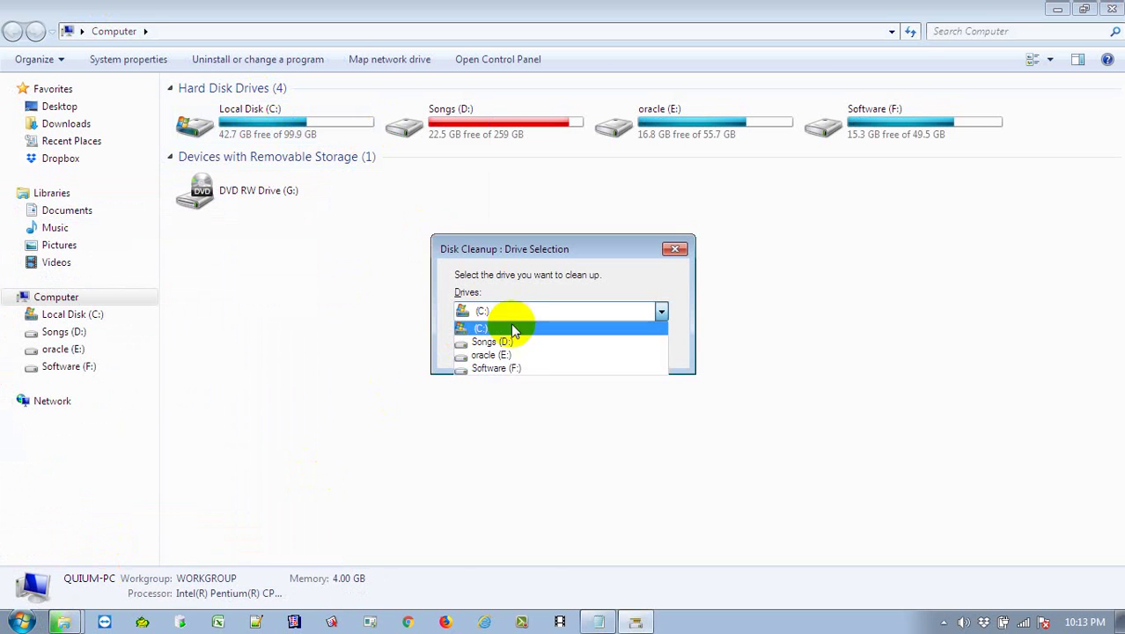
{"action": "left_click", "coordinate": [516, 327]}
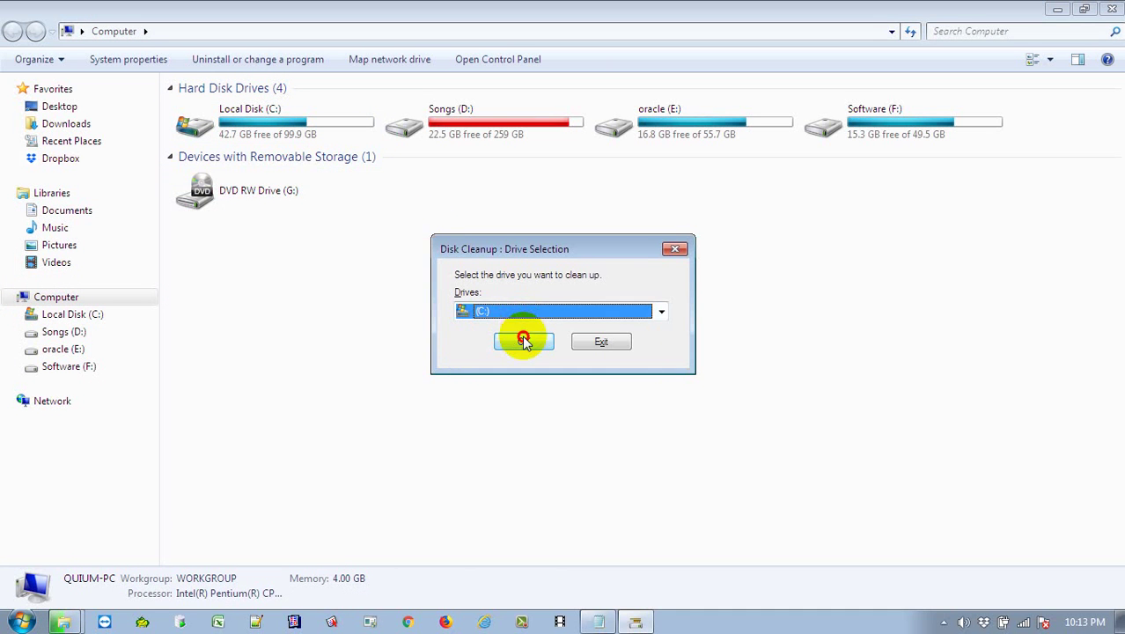
{"action": "left_click", "coordinate": [524, 340]}
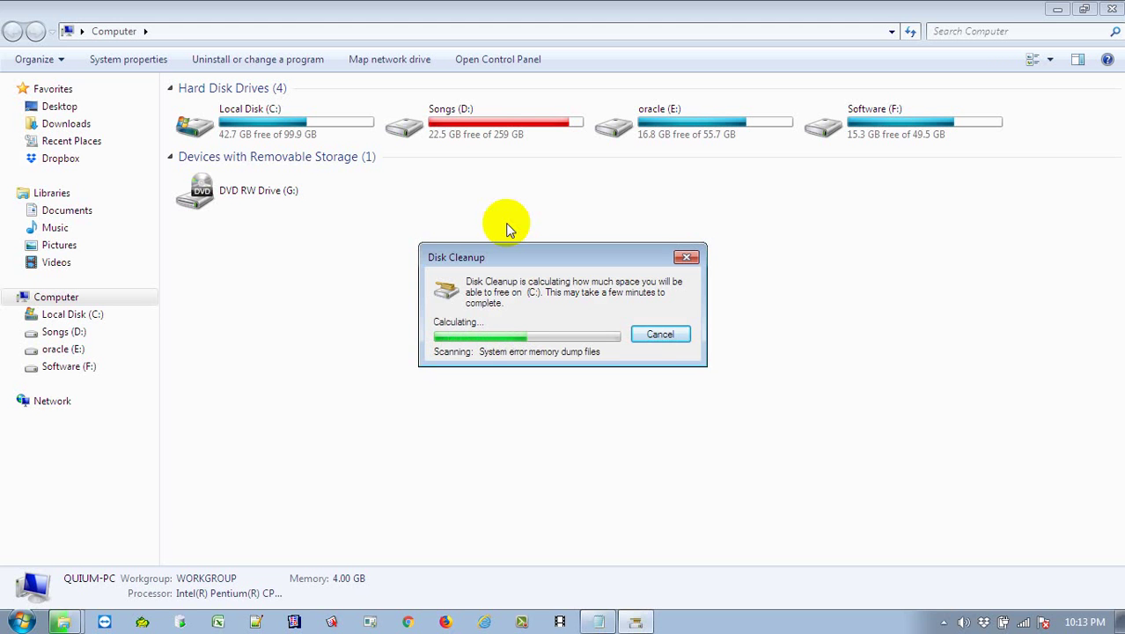
{"action": "left_click", "coordinate": [491, 118]}
{"action": "right_click", "coordinate": [491, 118]}
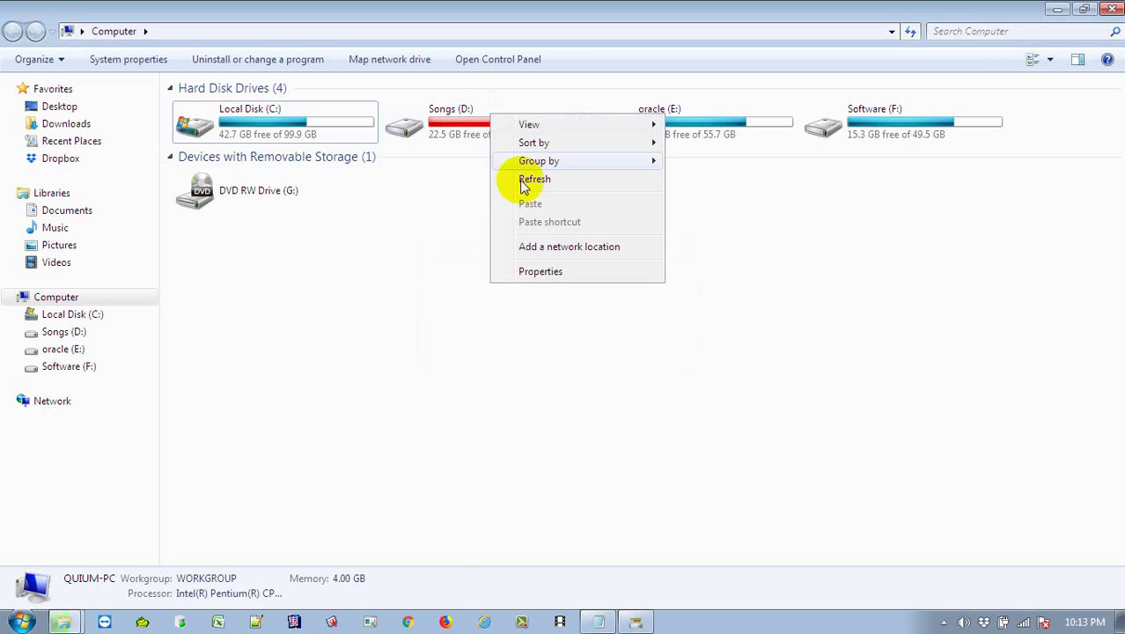
{"action": "left_click", "coordinate": [452, 114]}
{"action": "left_click", "coordinate": [273, 138]}
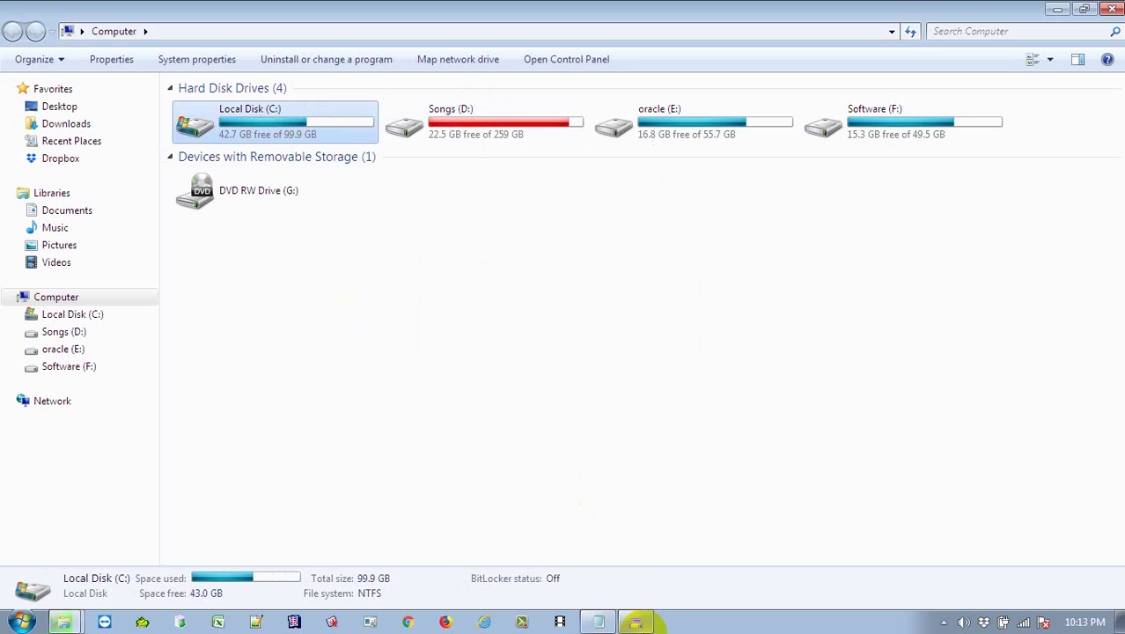
{"action": "left_click", "coordinate": [638, 622]}
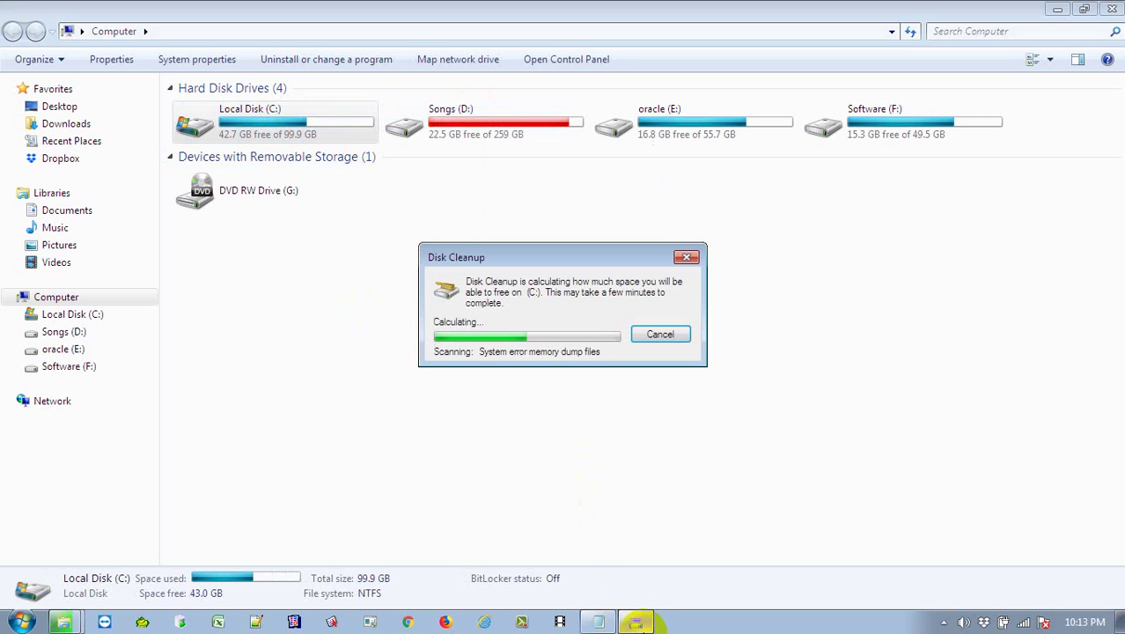
{"action": "left_click", "coordinate": [467, 129]}
{"action": "right_click", "coordinate": [467, 129]}
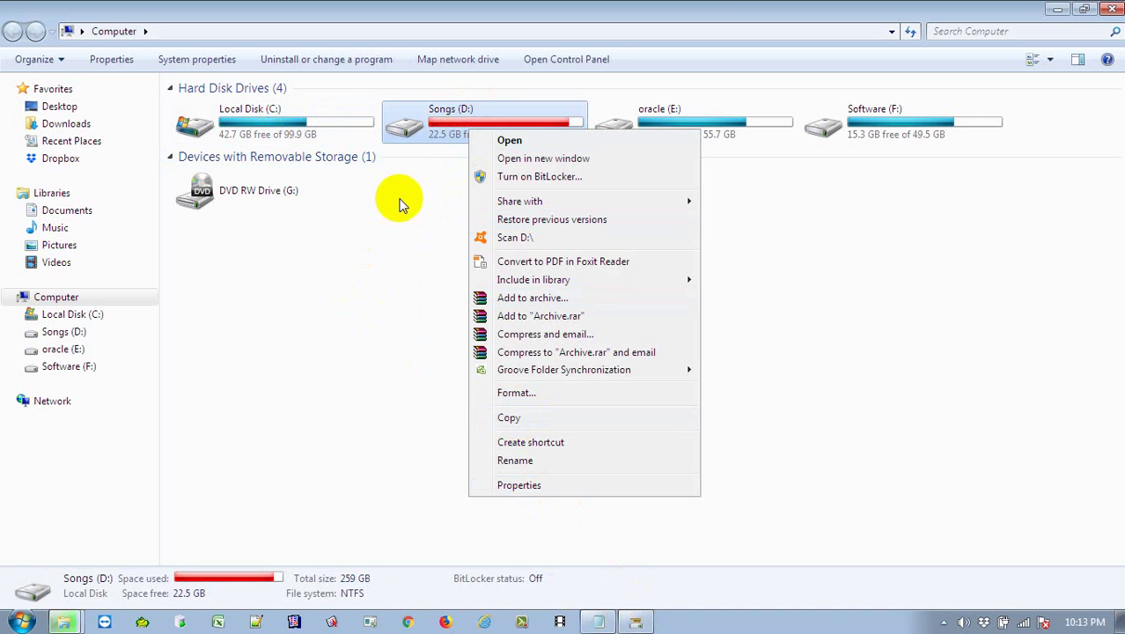
{"action": "left_click", "coordinate": [445, 114]}
{"action": "left_click", "coordinate": [639, 621]}
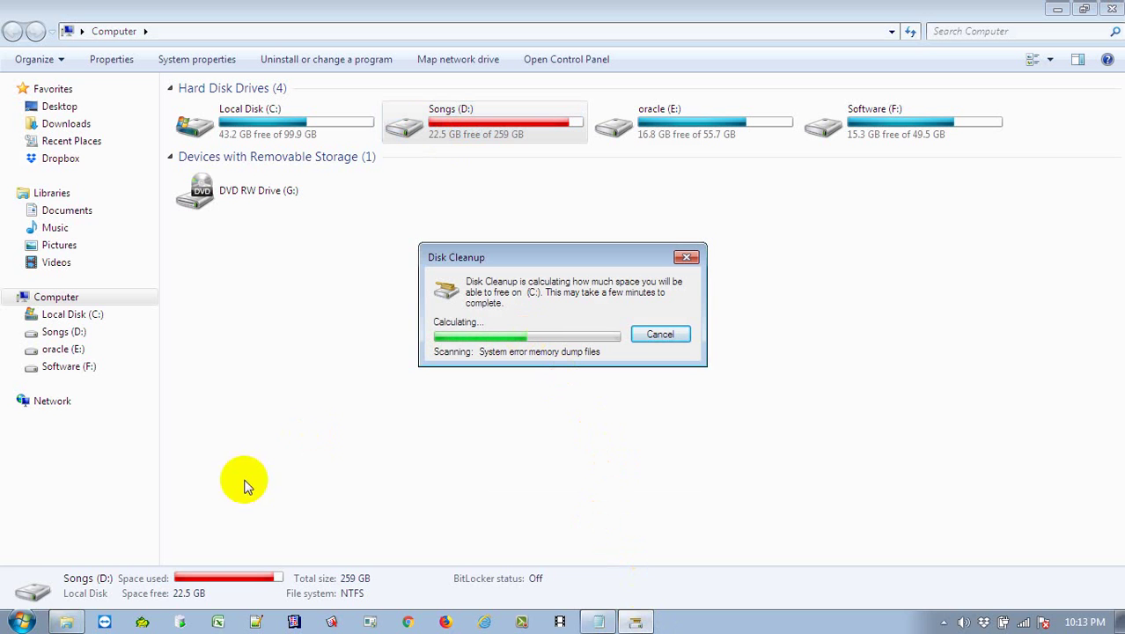
{"action": "left_click", "coordinate": [23, 621]}
{"action": "type", "text": "d"}
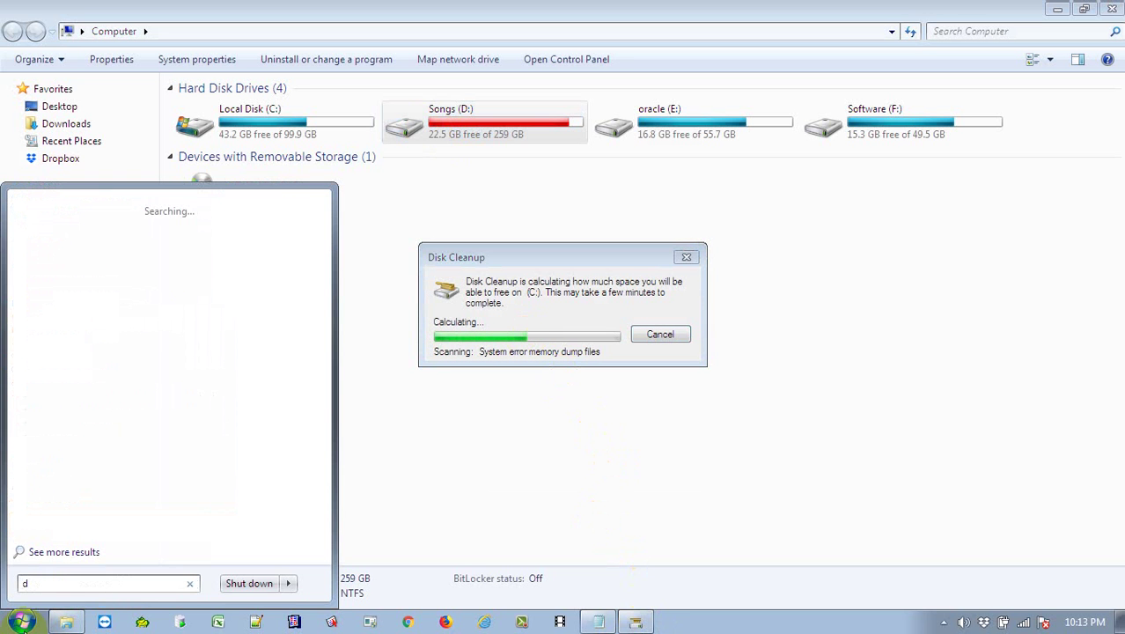
{"action": "type", "text": "isk"}
{"action": "left_click", "coordinate": [23, 622]}
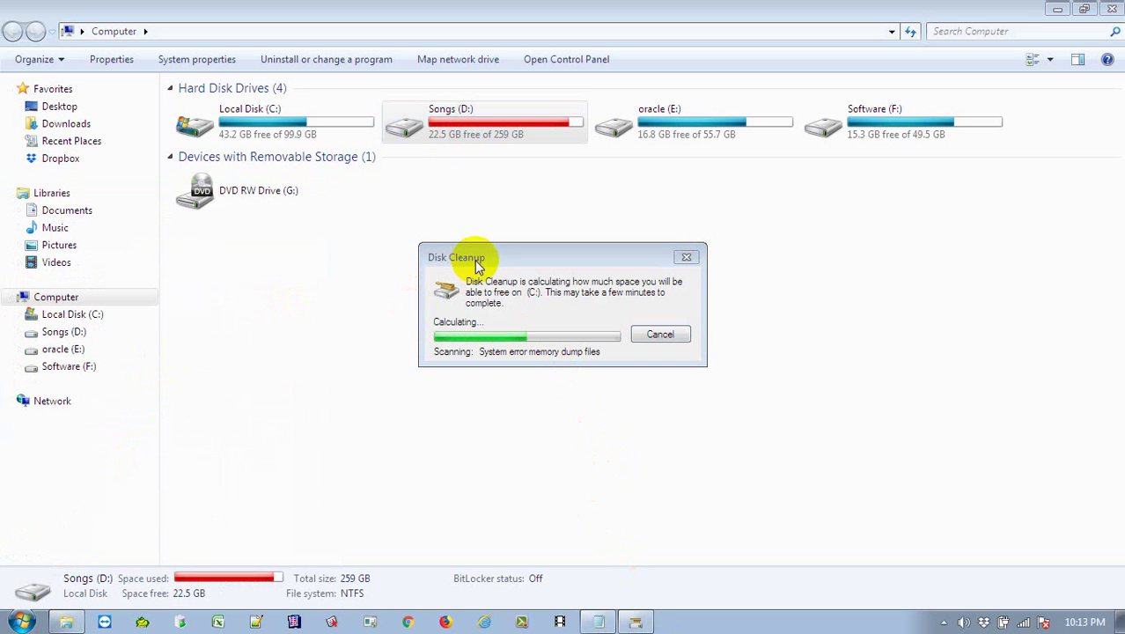
- Move the Disk Cleanup progress window aside and minimize the Computer window
{"action": "left_click_drag", "start_coordinate": [476, 264], "coordinate": [700, 268]}
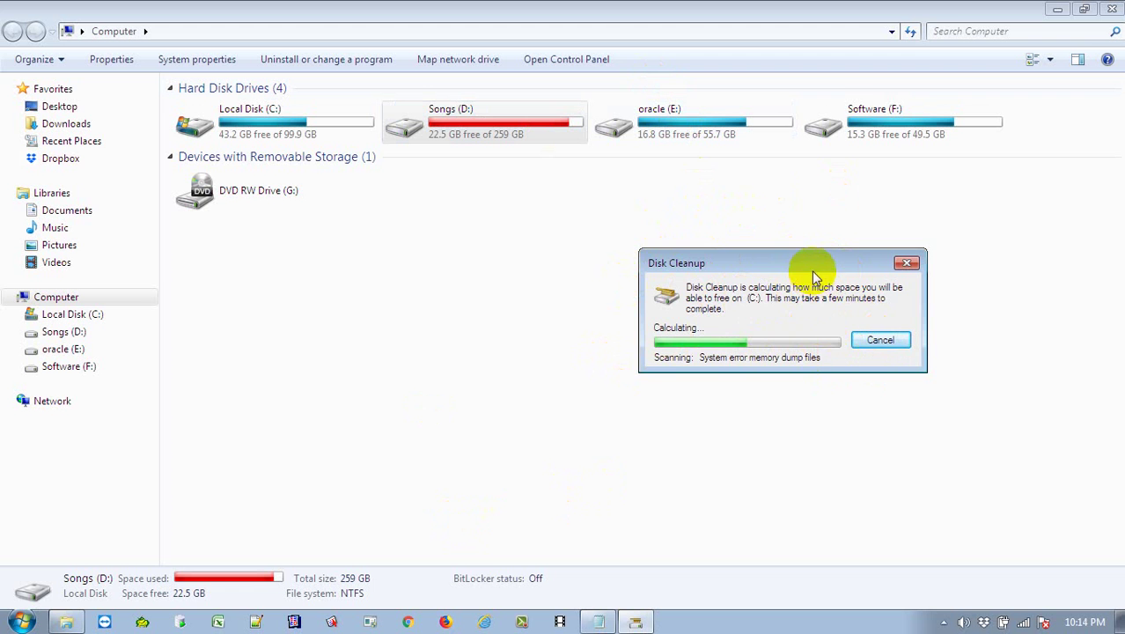
{"action": "left_click_drag", "start_coordinate": [786, 266], "coordinate": [761, 178]}
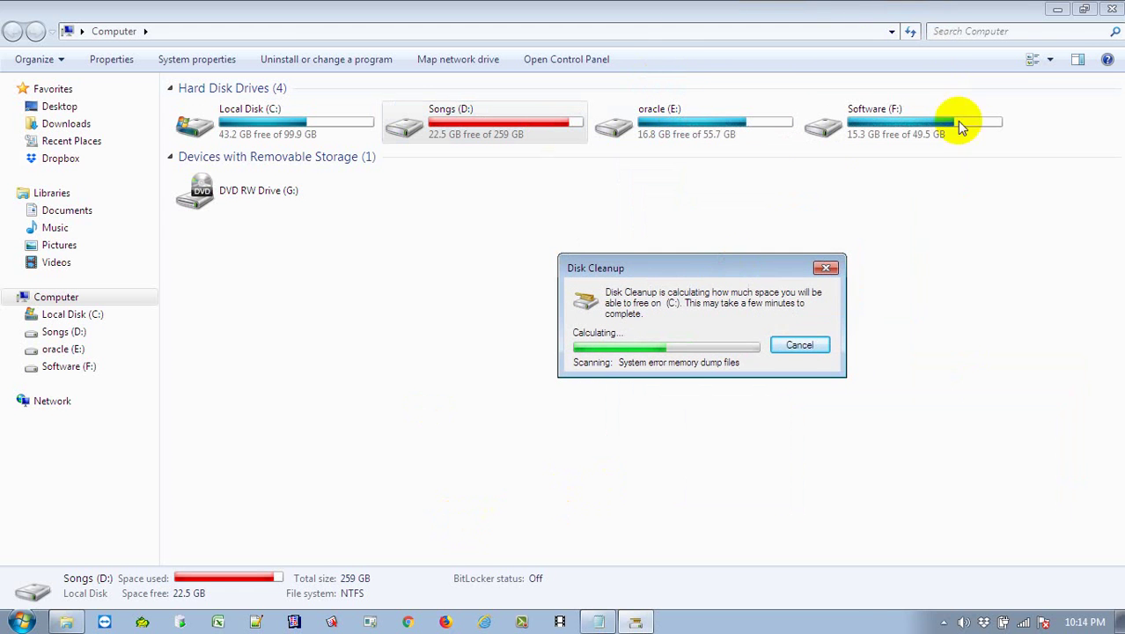
{"action": "left_click", "coordinate": [1062, 16]}
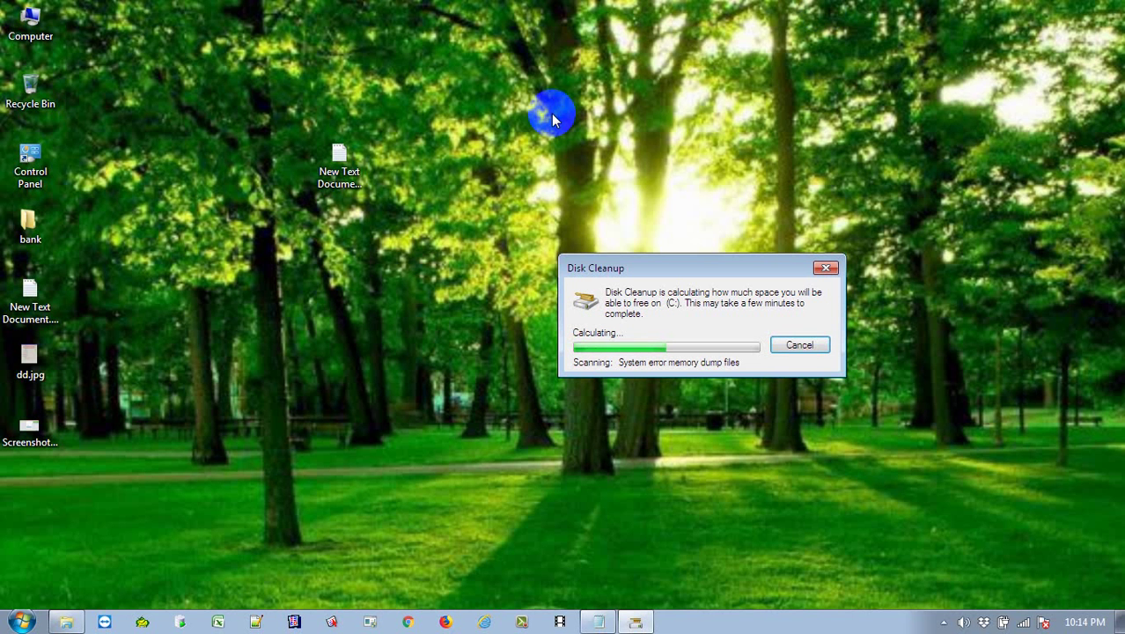
{"action": "right_click", "coordinate": [305, 282]}
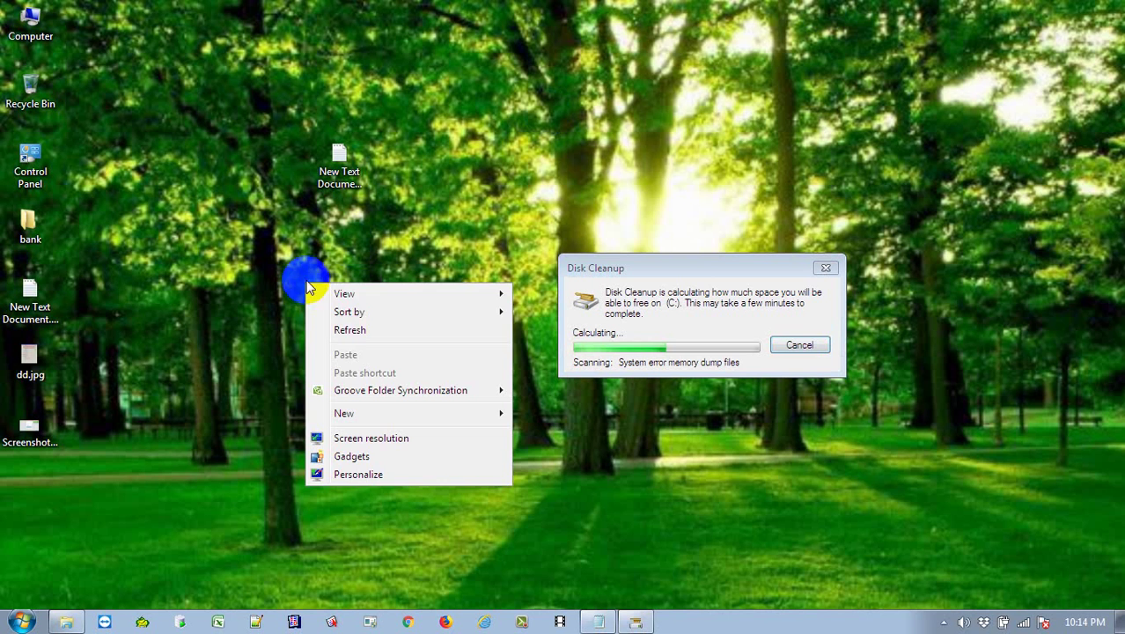
{"action": "left_click", "coordinate": [350, 329]}
{"action": "right_click", "coordinate": [350, 329]}
{"action": "left_click", "coordinate": [379, 374]}
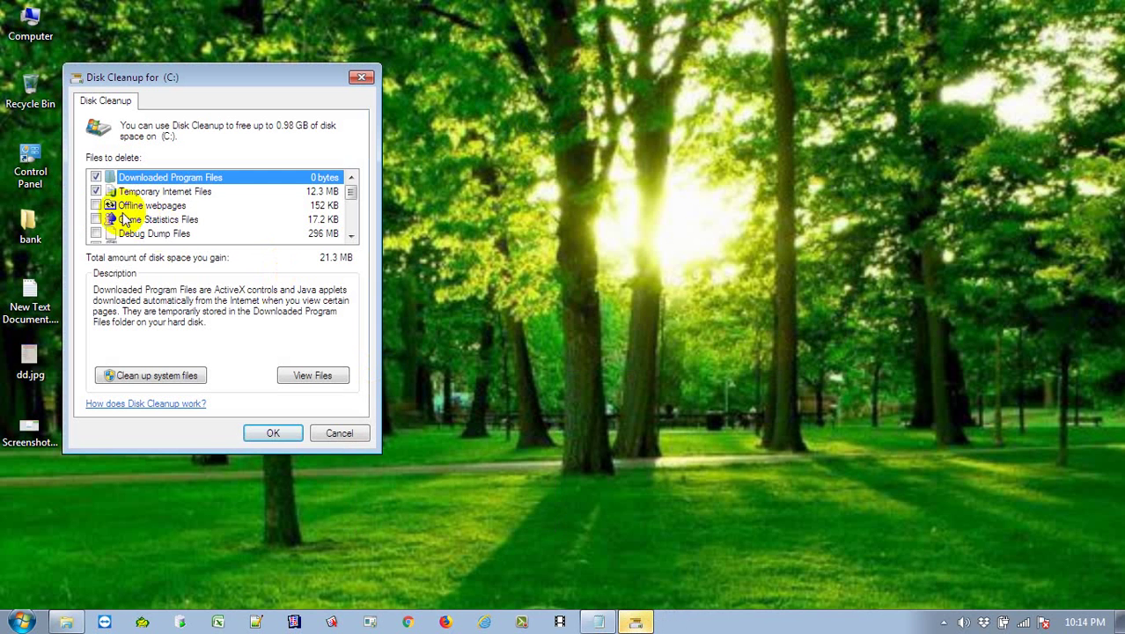
- Mark Offline webpages, Game Statistics Files, Debug Dump Files, Setup Log Files, System error memory dump files and Temporary files for deletion on drive (C:)
{"action": "left_click", "coordinate": [95, 206]}
{"action": "left_click", "coordinate": [96, 219]}
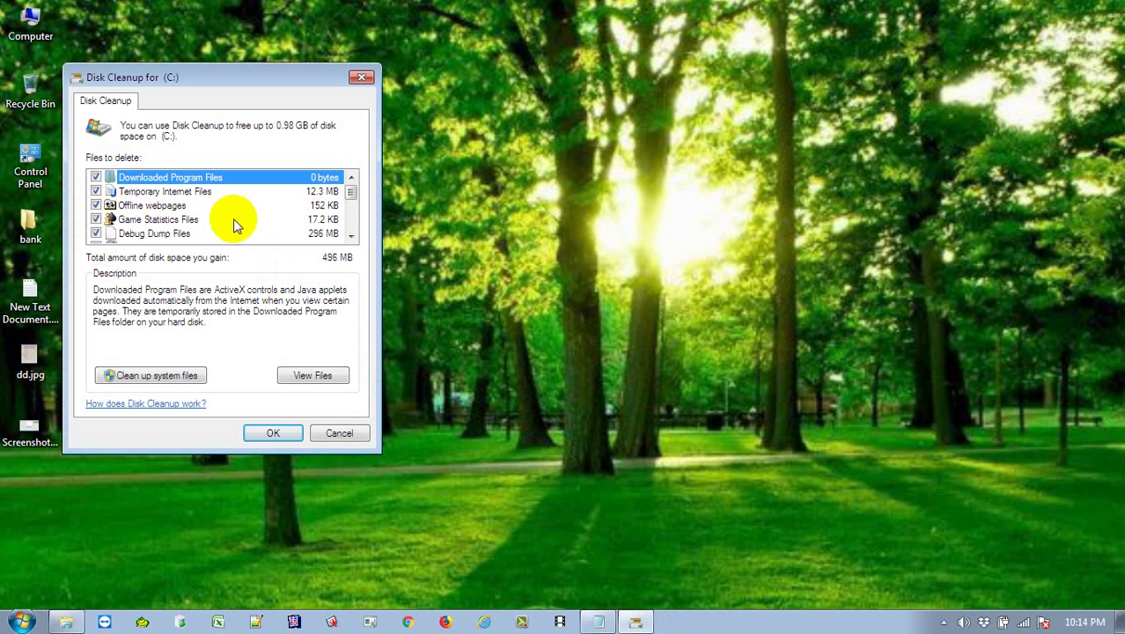
{"action": "left_click", "coordinate": [351, 221]}
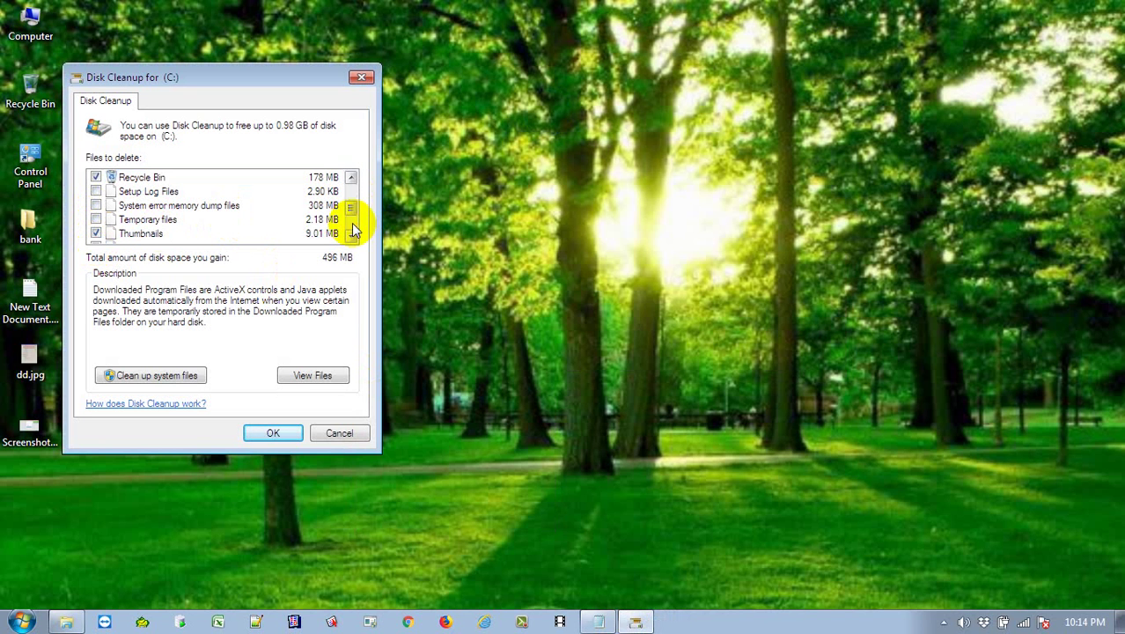
{"action": "left_click", "coordinate": [96, 191]}
{"action": "left_click", "coordinate": [96, 206]}
{"action": "left_click", "coordinate": [96, 219]}
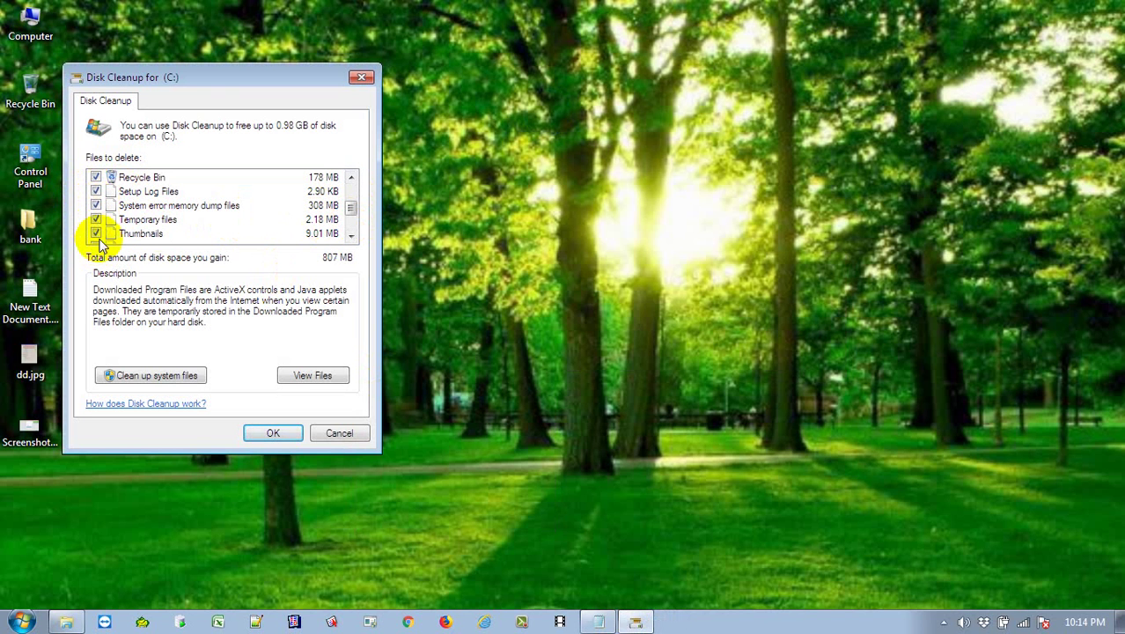
- Mark the per user and system Windows Error Reporting files, both archived and queued, for deletion in Disk Cleanup
{"action": "left_click", "coordinate": [352, 234]}
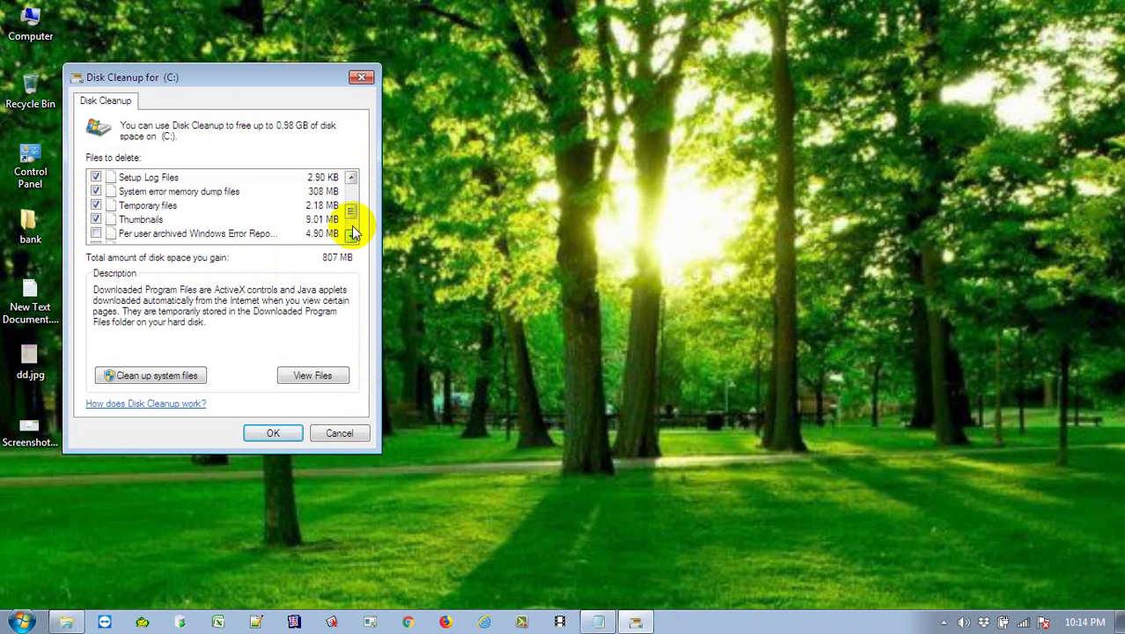
{"action": "scroll", "coordinate": [351, 227], "scroll_direction": "down", "scroll_amount": 1}
{"action": "left_click", "coordinate": [95, 191]}
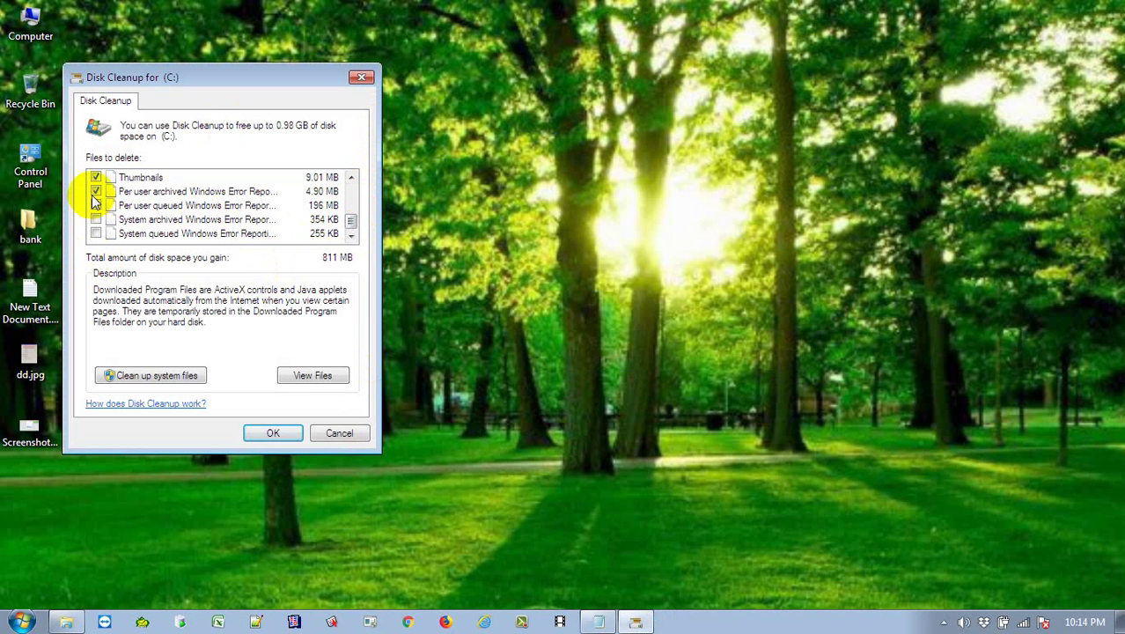
{"action": "left_click", "coordinate": [95, 205]}
{"action": "left_click", "coordinate": [95, 220]}
{"action": "left_click", "coordinate": [95, 234]}
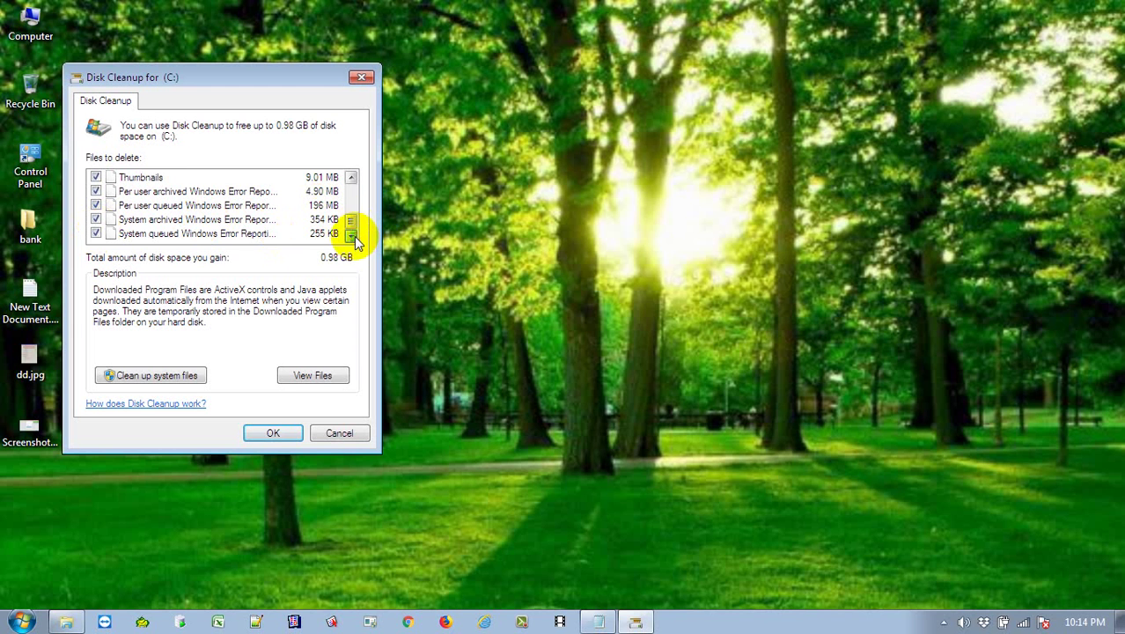
{"action": "left_click_drag", "start_coordinate": [354, 215], "coordinate": [351, 176]}
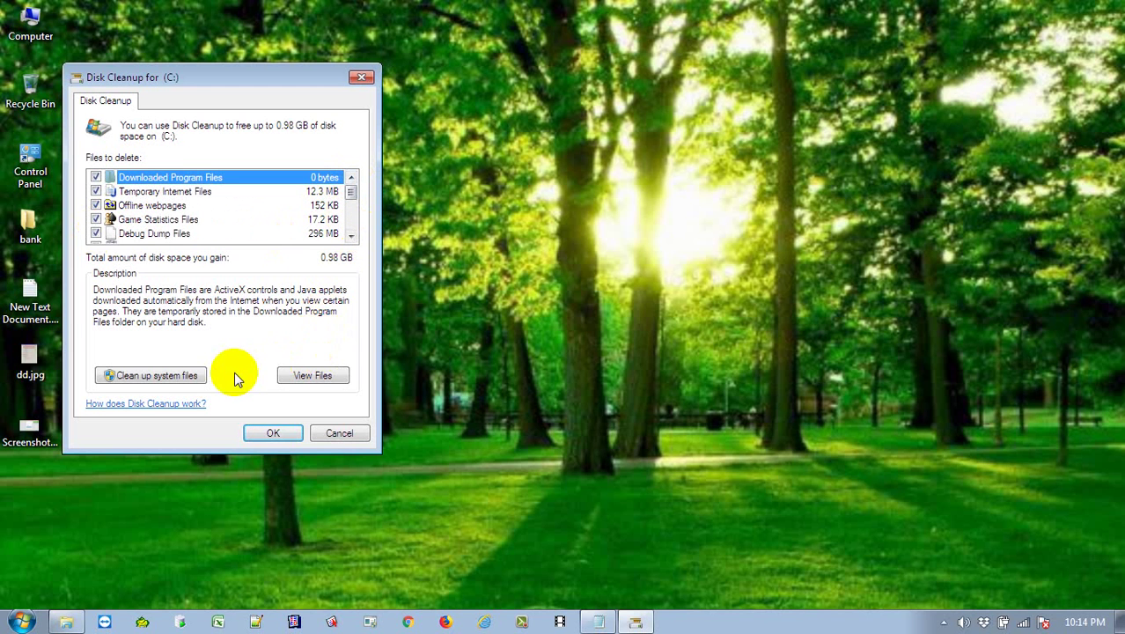
- Run the Disk Cleanup system files scan on Songs (D:), accept its result and refresh the desktop
{"action": "left_click", "coordinate": [187, 371]}
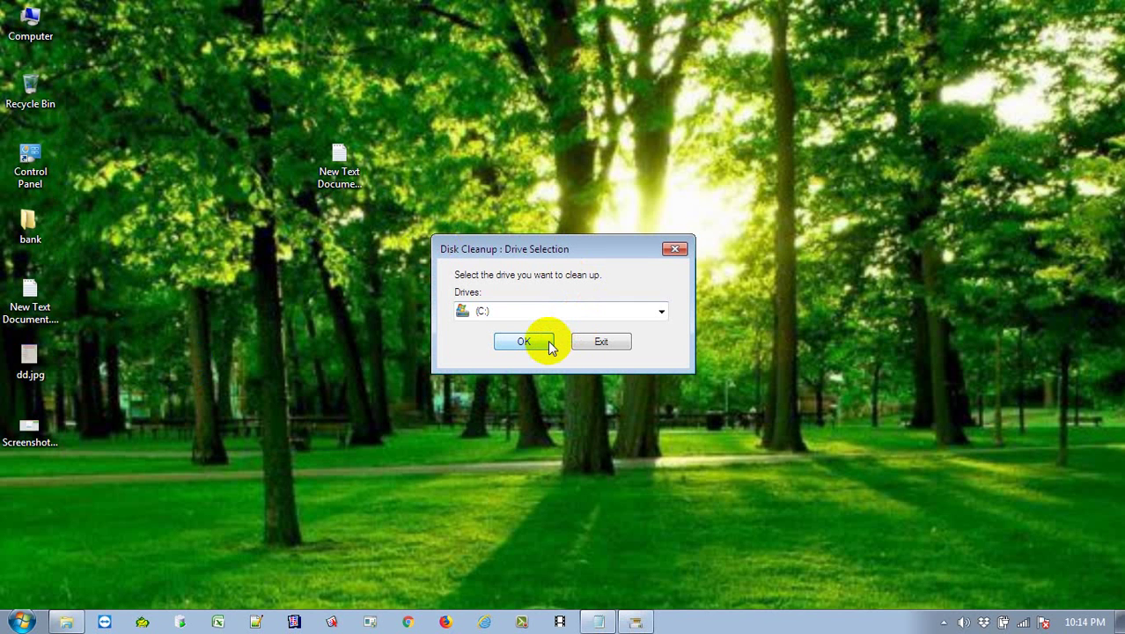
{"action": "left_click", "coordinate": [548, 312]}
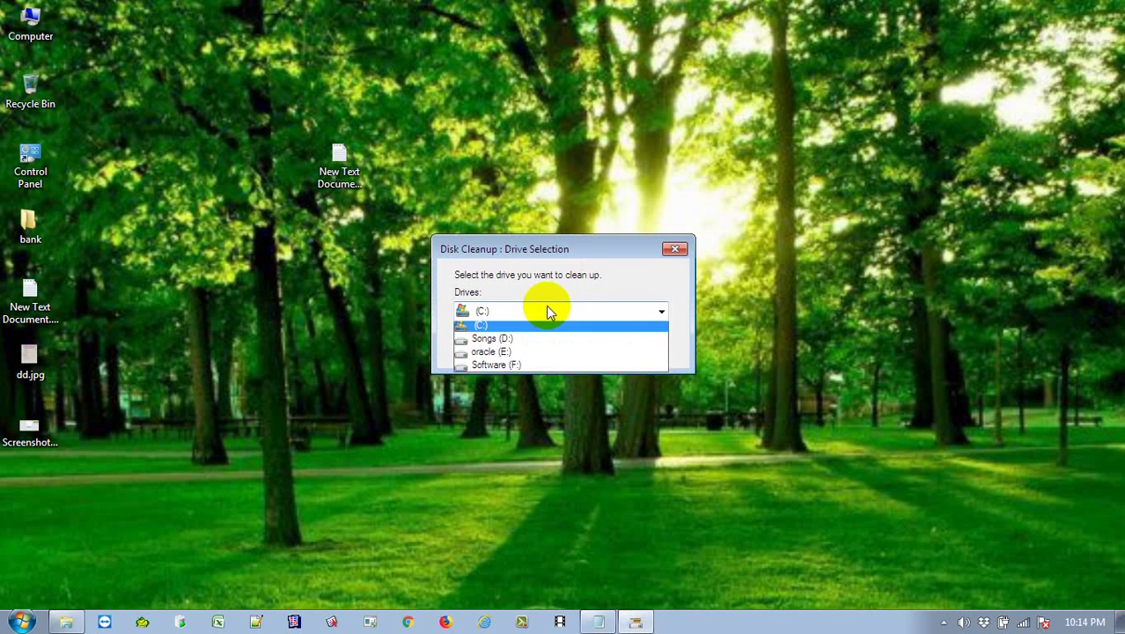
{"action": "left_click", "coordinate": [522, 340]}
{"action": "left_click", "coordinate": [522, 340]}
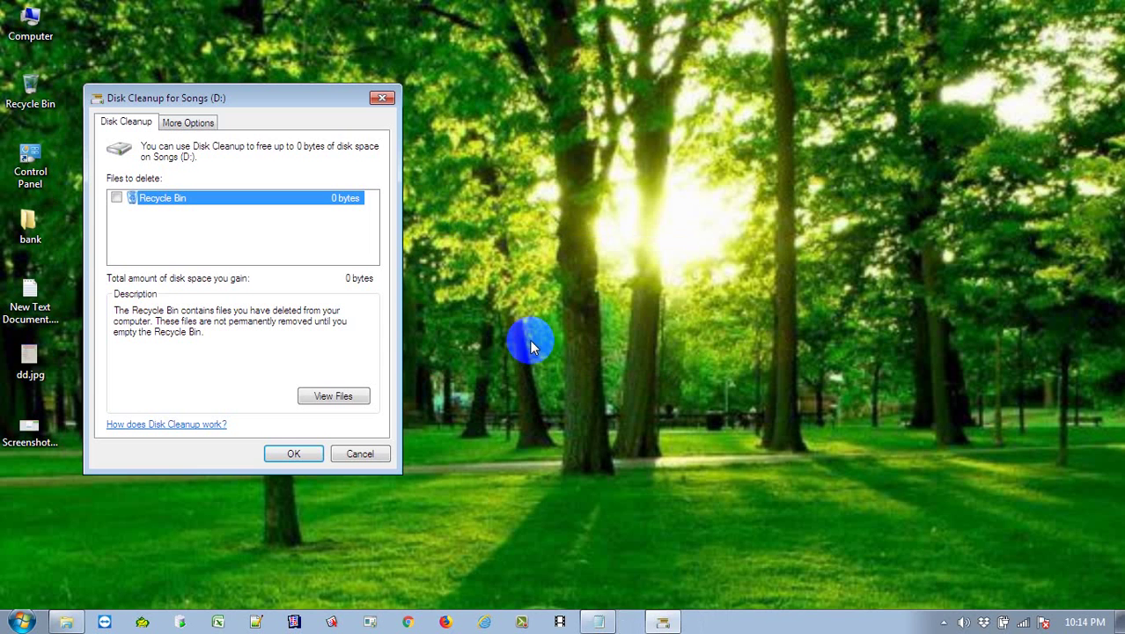
{"action": "left_click", "coordinate": [292, 453]}
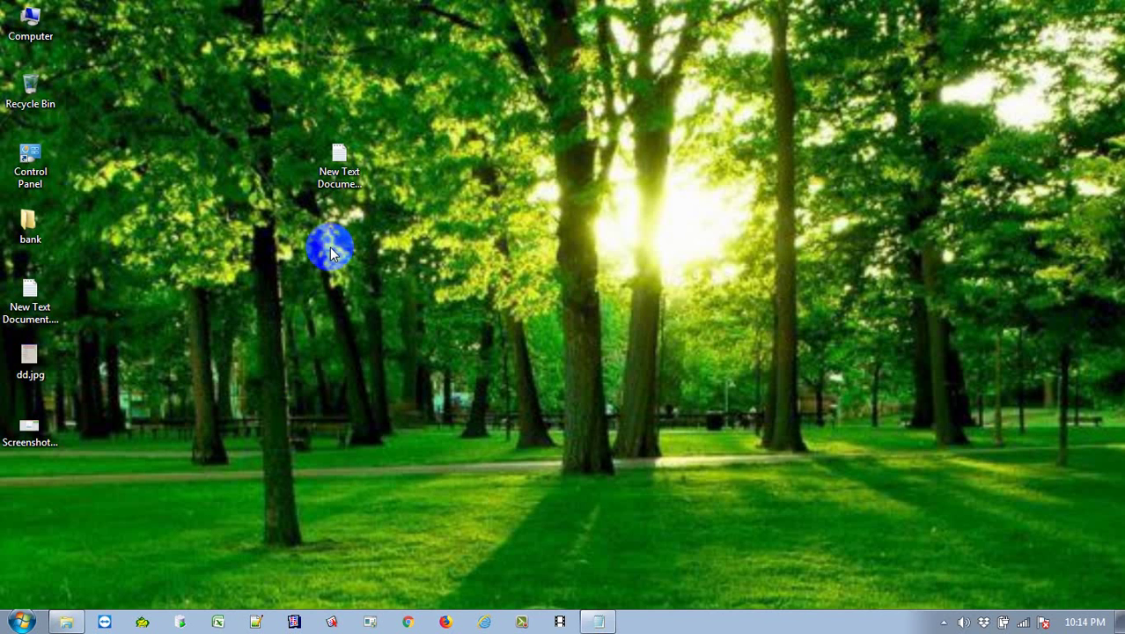
{"action": "right_click", "coordinate": [157, 163]}
{"action": "left_click", "coordinate": [192, 209]}
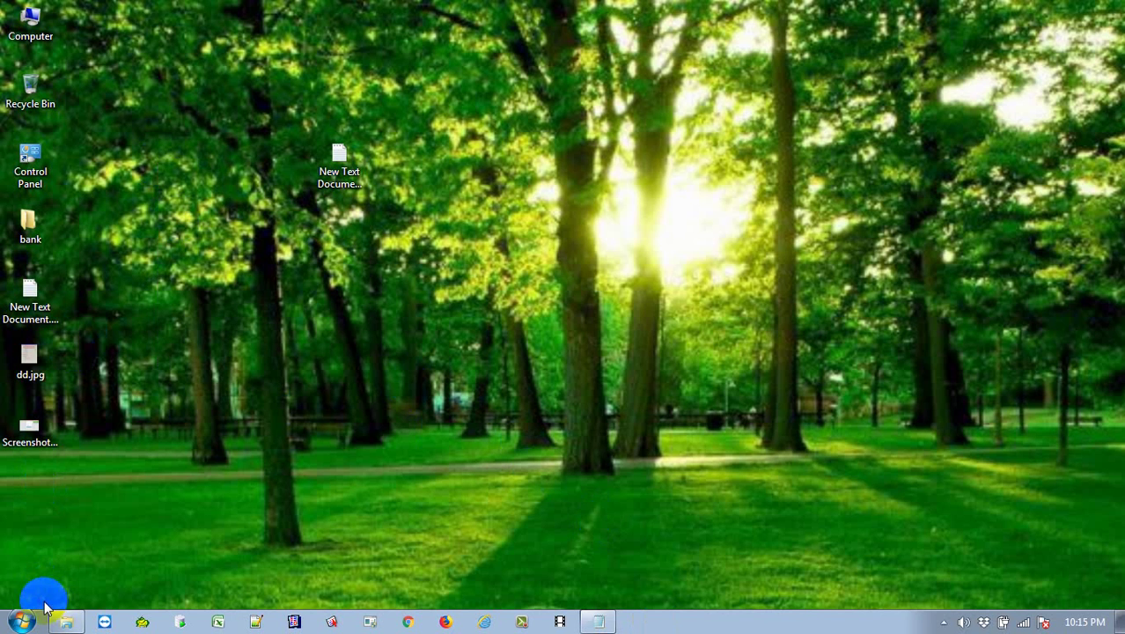
- Search for "disk" and open Disk Defragmenter
{"action": "left_click", "coordinate": [23, 620]}
{"action": "mouse_move", "coordinate": [48, 405]}
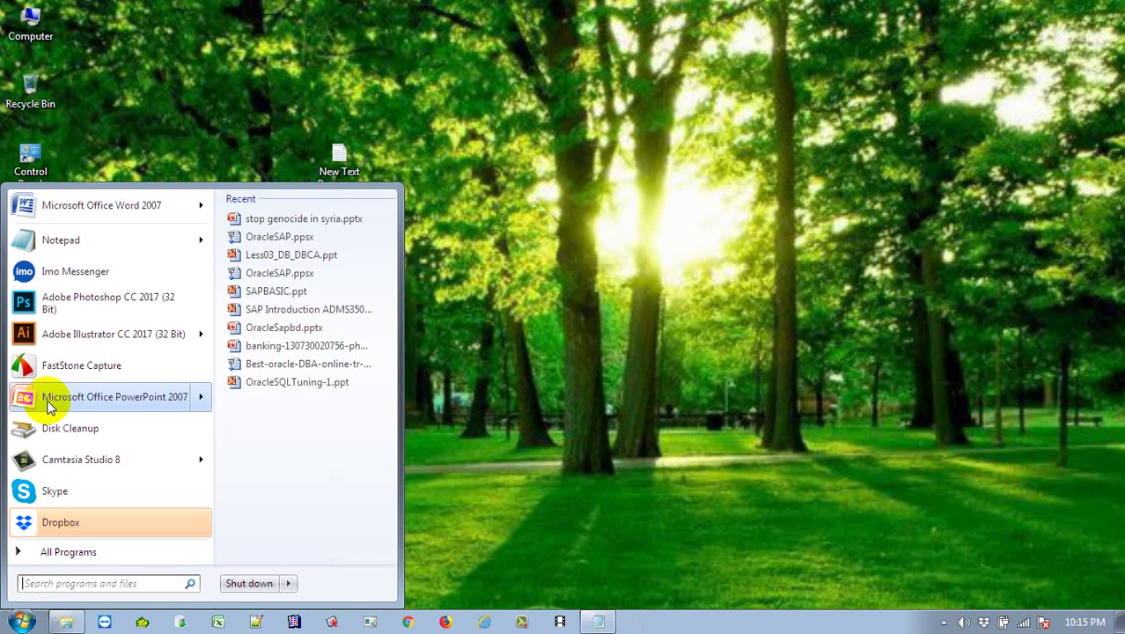
{"action": "type", "text": "disk"}
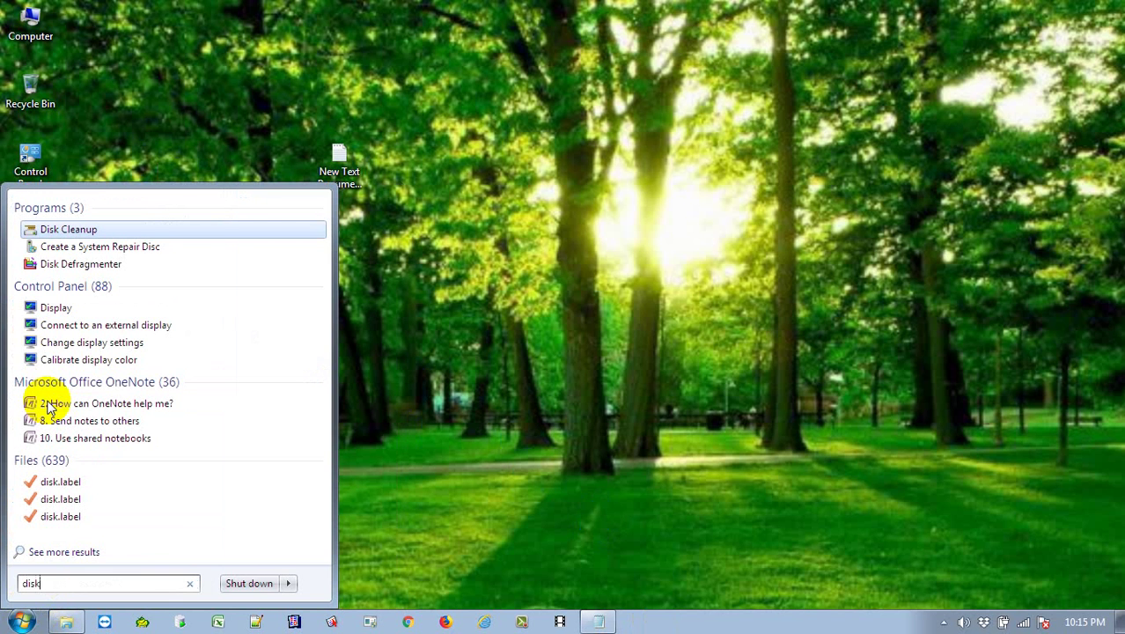
{"action": "key", "text": "Down"}
{"action": "key", "text": "Return"}
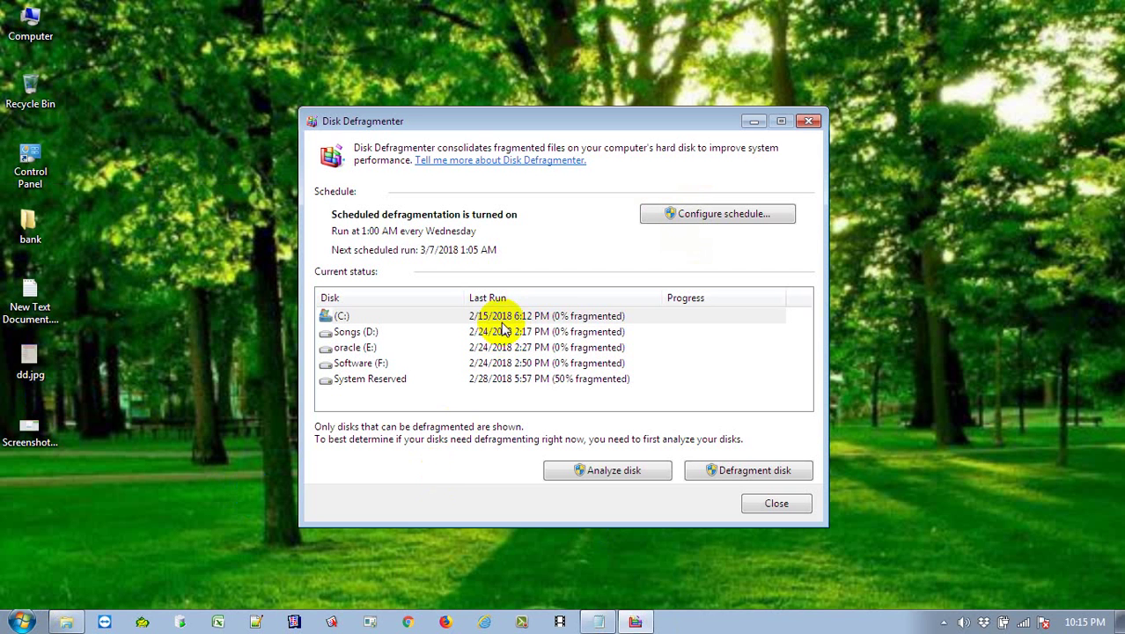
- Start defragmenting (C:), Songs (D:), oracle (E:) and Software (F:) one after another
{"action": "left_click", "coordinate": [503, 320]}
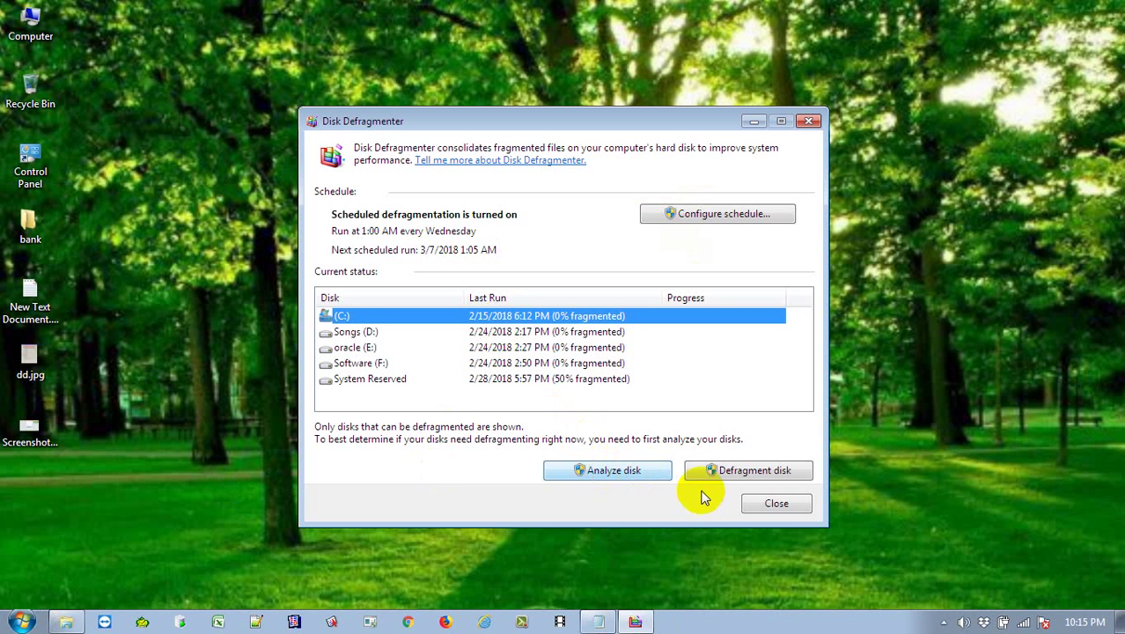
{"action": "left_click", "coordinate": [730, 478]}
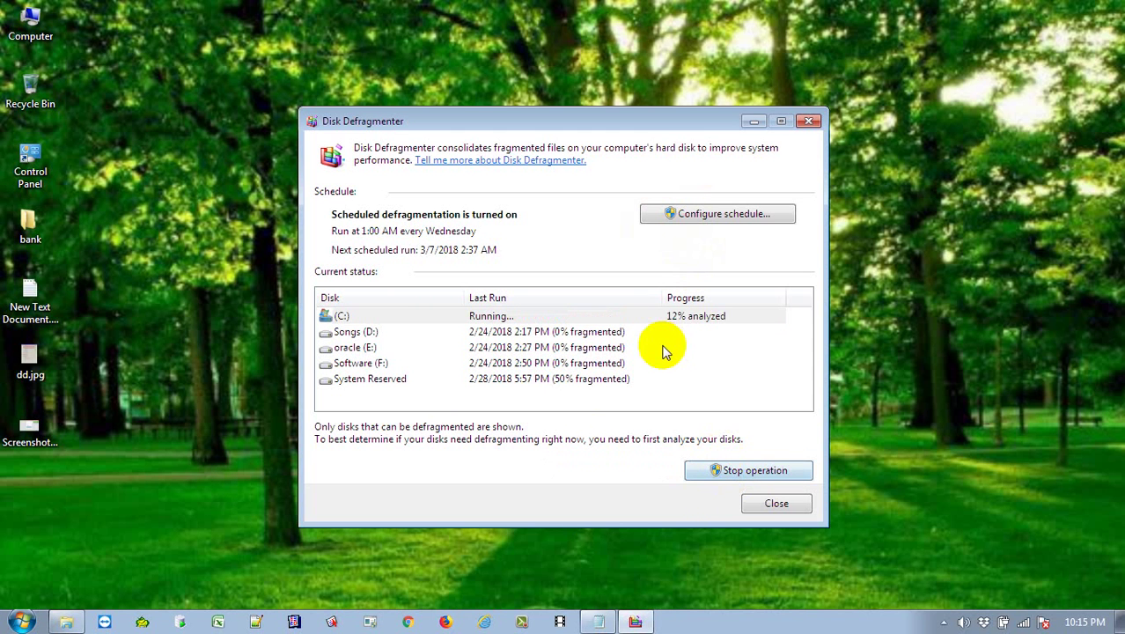
{"action": "left_click", "coordinate": [621, 331]}
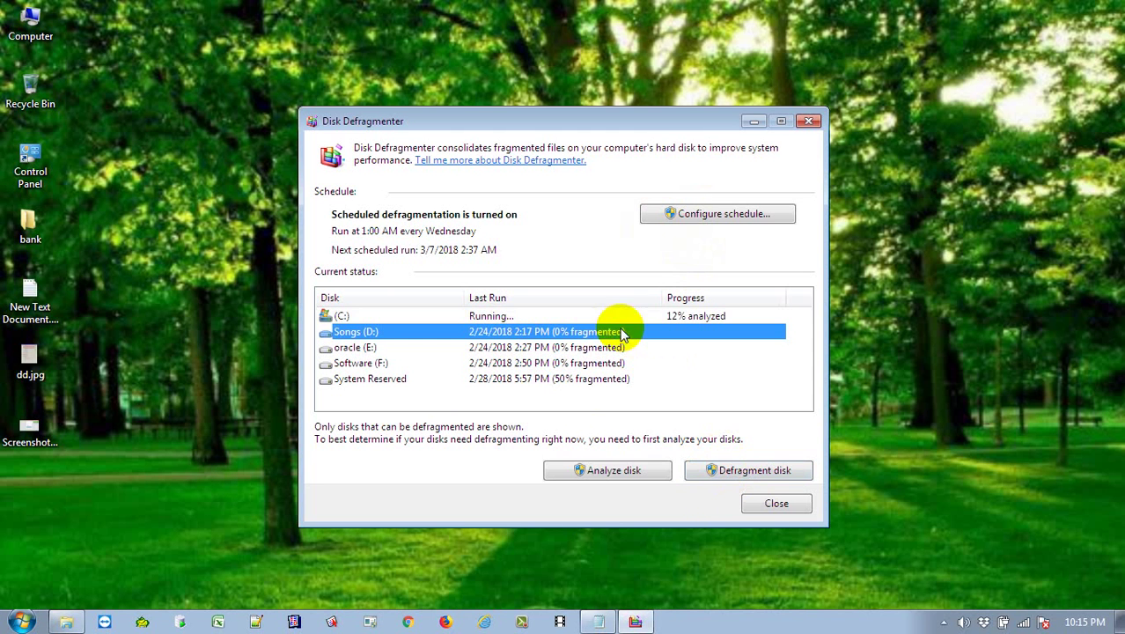
{"action": "left_click", "coordinate": [730, 477]}
{"action": "left_click", "coordinate": [537, 349]}
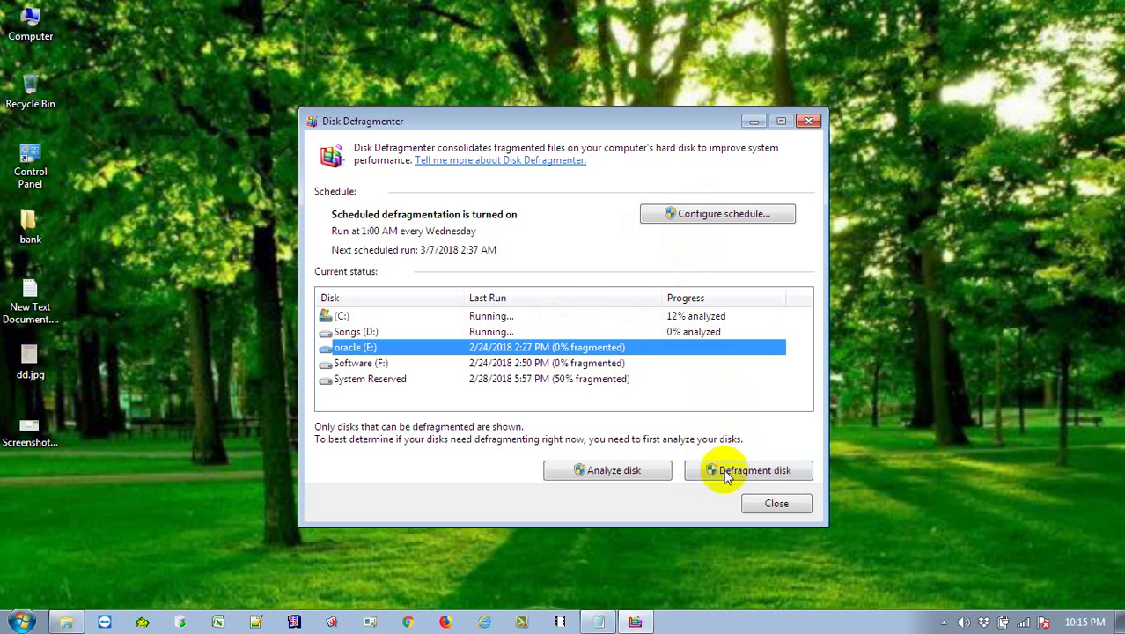
{"action": "left_click", "coordinate": [727, 475]}
{"action": "left_click", "coordinate": [550, 363]}
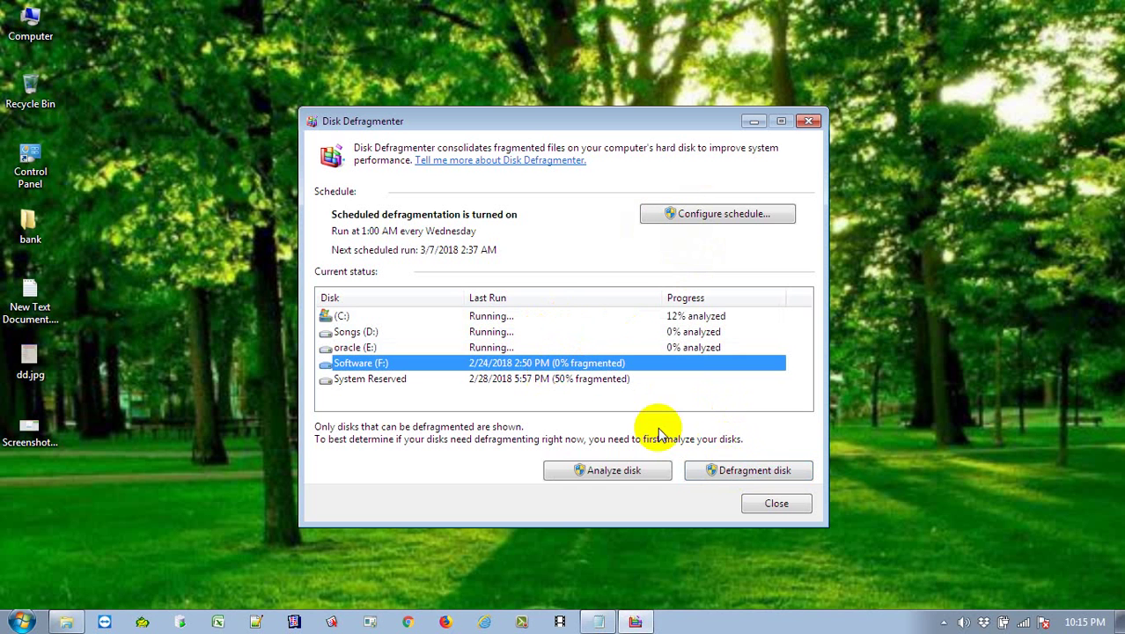
{"action": "left_click", "coordinate": [724, 471]}
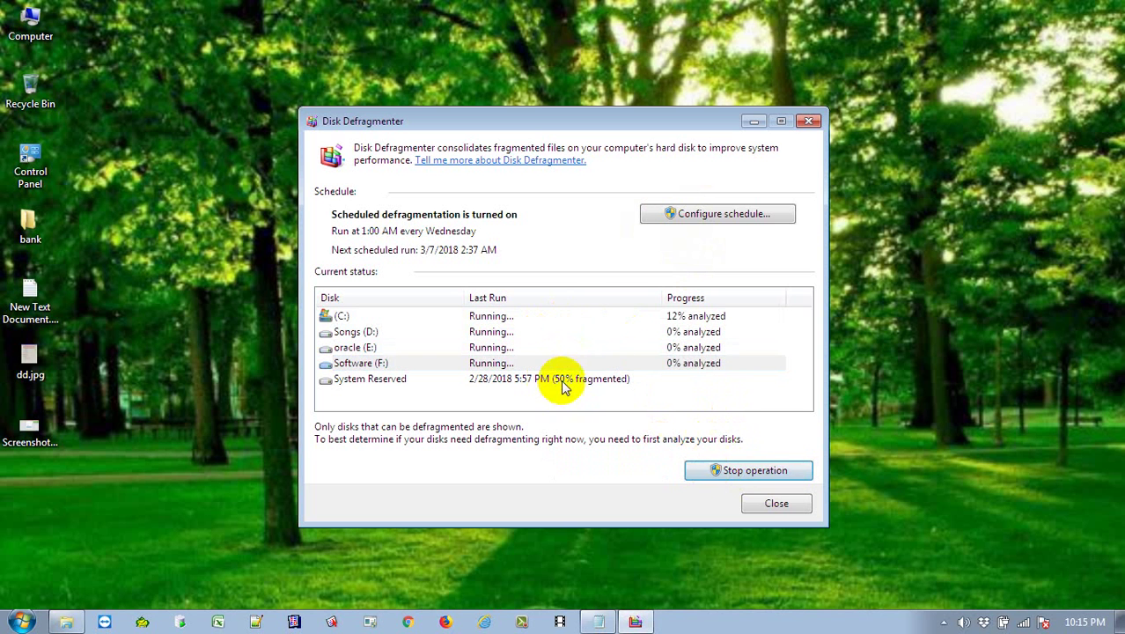
- Start defragmenting the System Reserved disk and stop that operation
{"action": "left_click", "coordinate": [564, 384]}
{"action": "left_click", "coordinate": [744, 471]}
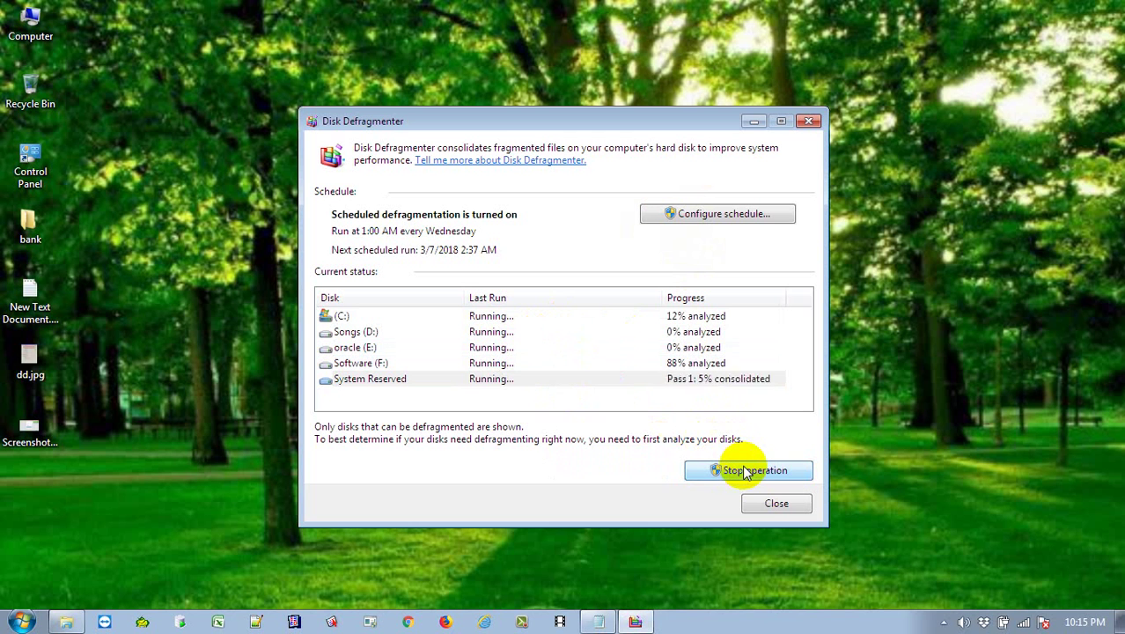
{"action": "left_click", "coordinate": [743, 471]}
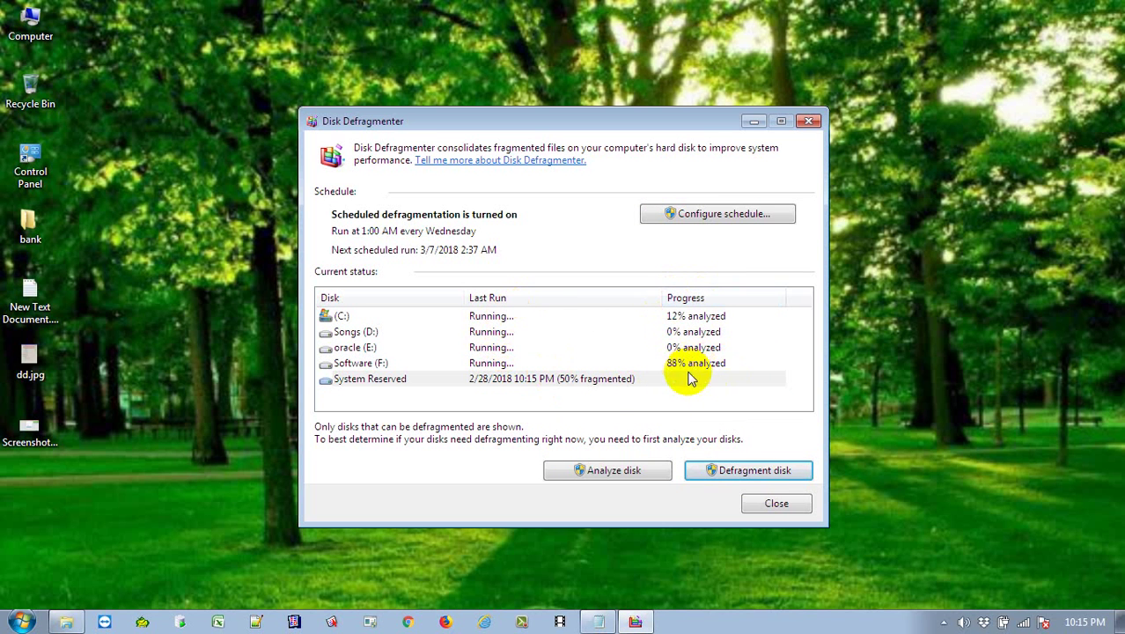
- Check the defragmentation progress of oracle (E:), Songs (D:) and (C:)
{"action": "left_click", "coordinate": [654, 349]}
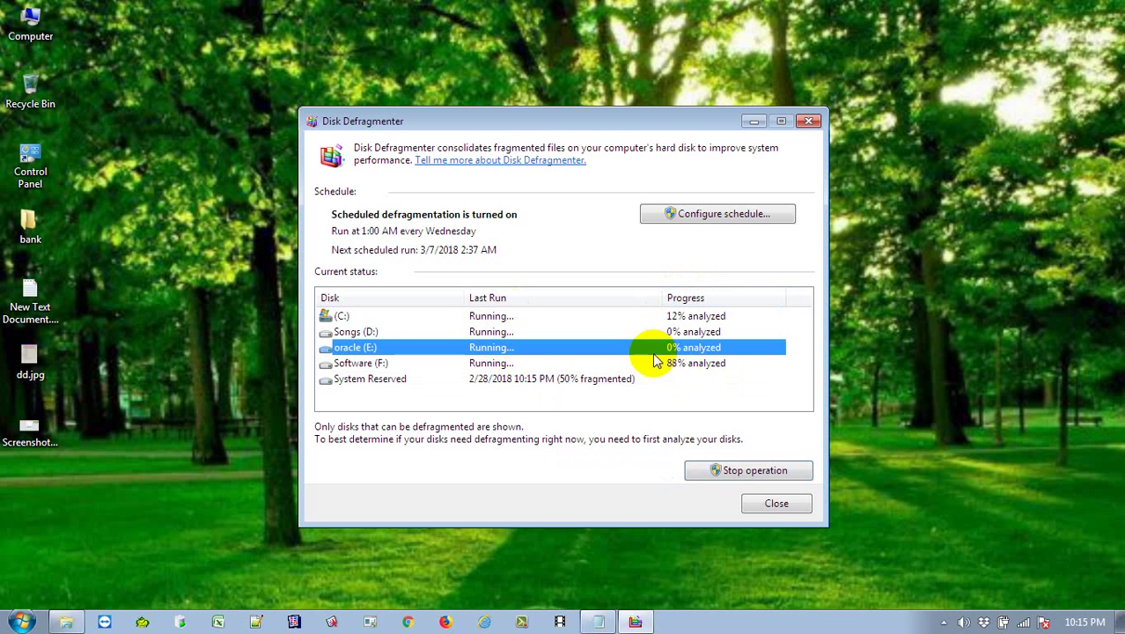
{"action": "left_click", "coordinate": [654, 332]}
{"action": "left_click", "coordinate": [653, 316]}
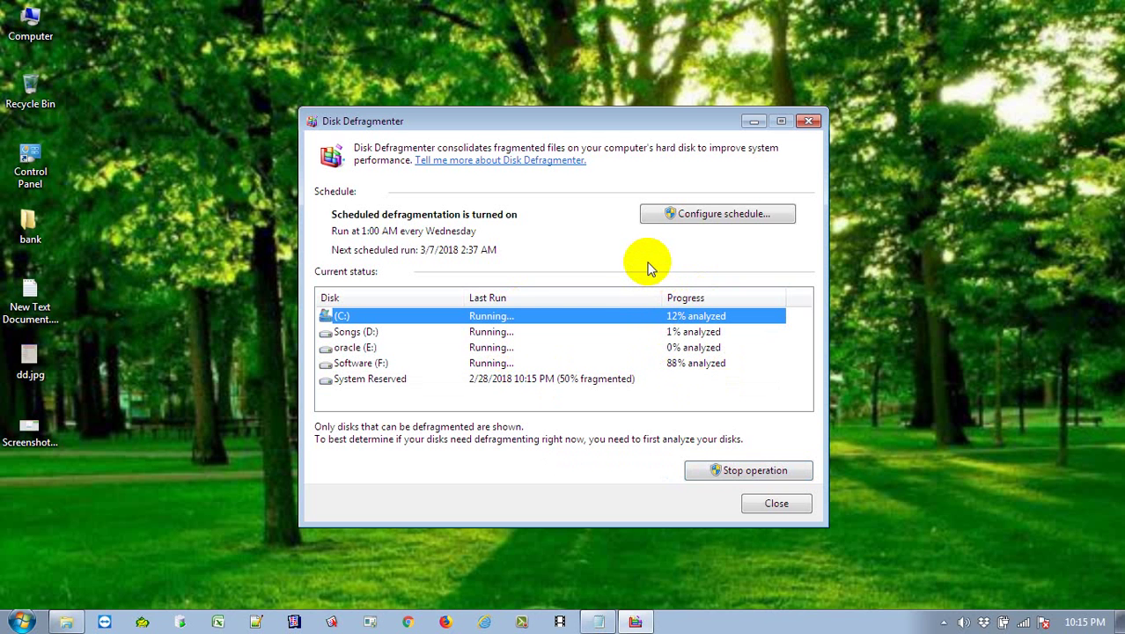
{"action": "left_click", "coordinate": [657, 349]}
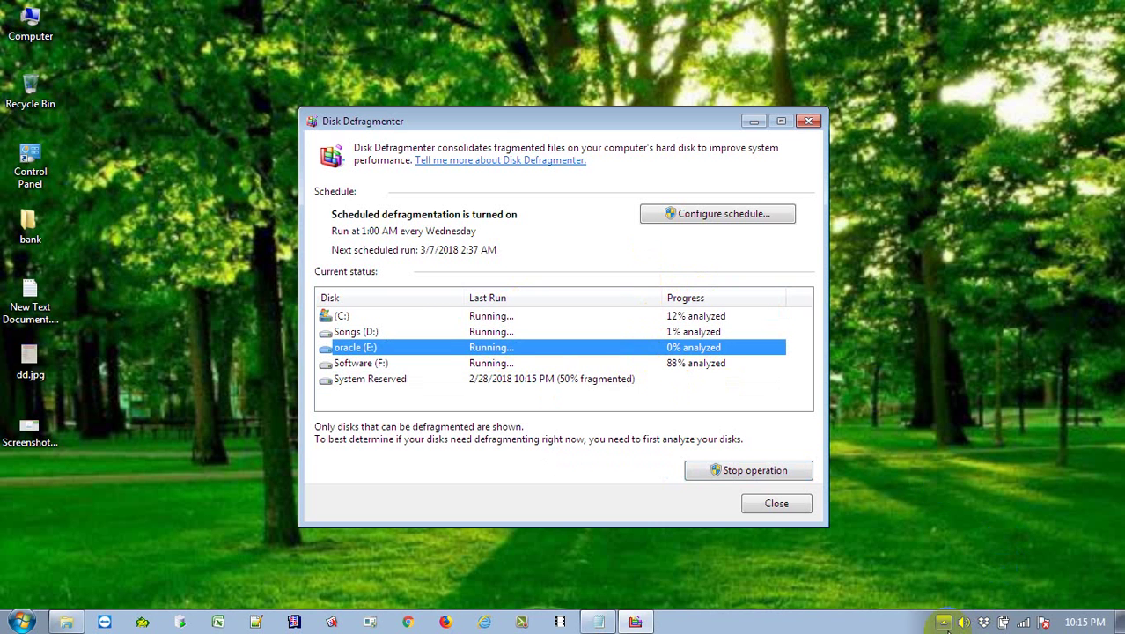
{"action": "left_click", "coordinate": [943, 621]}
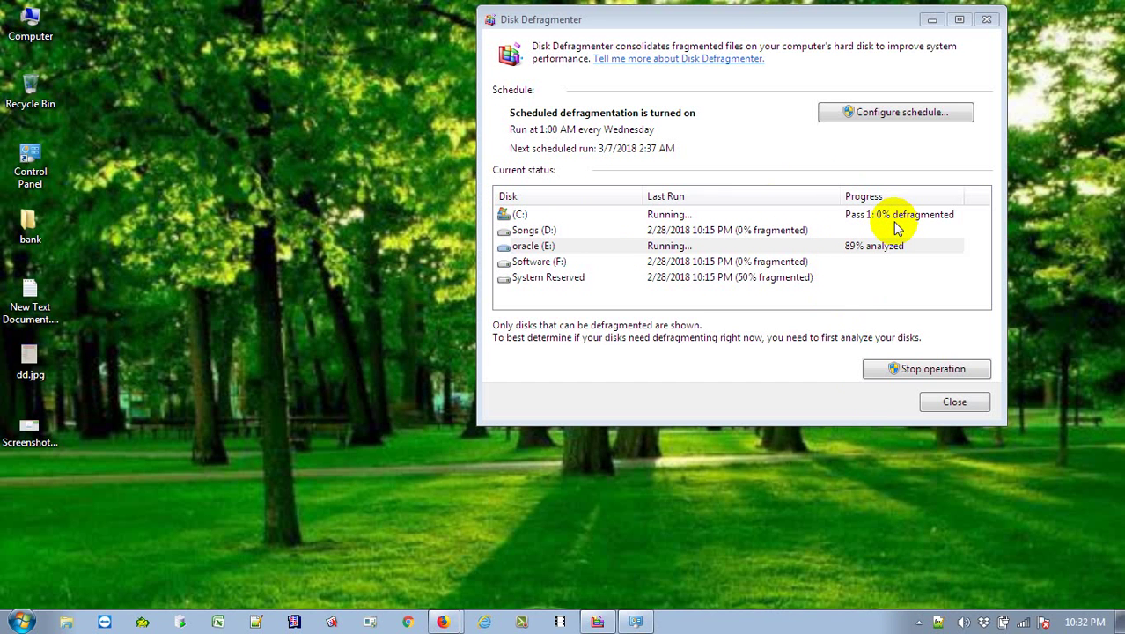
- Review the last run, fragmentation status and progress of every listed disk, from (C:) to System Reserved
{"action": "left_click", "coordinate": [784, 144]}
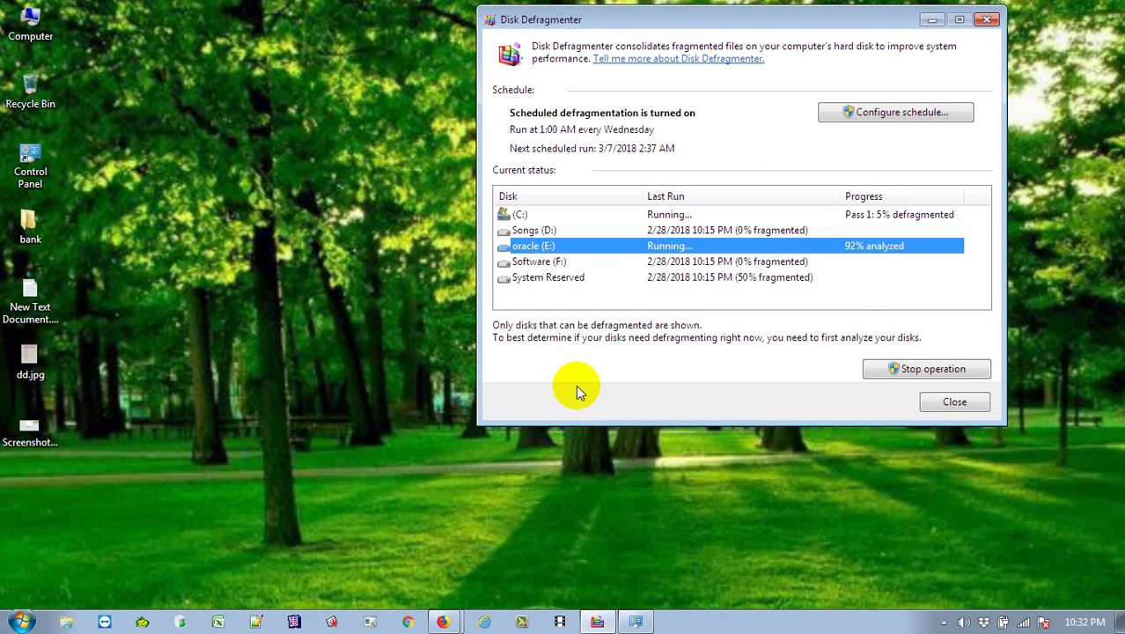
{"action": "left_click", "coordinate": [943, 621]}
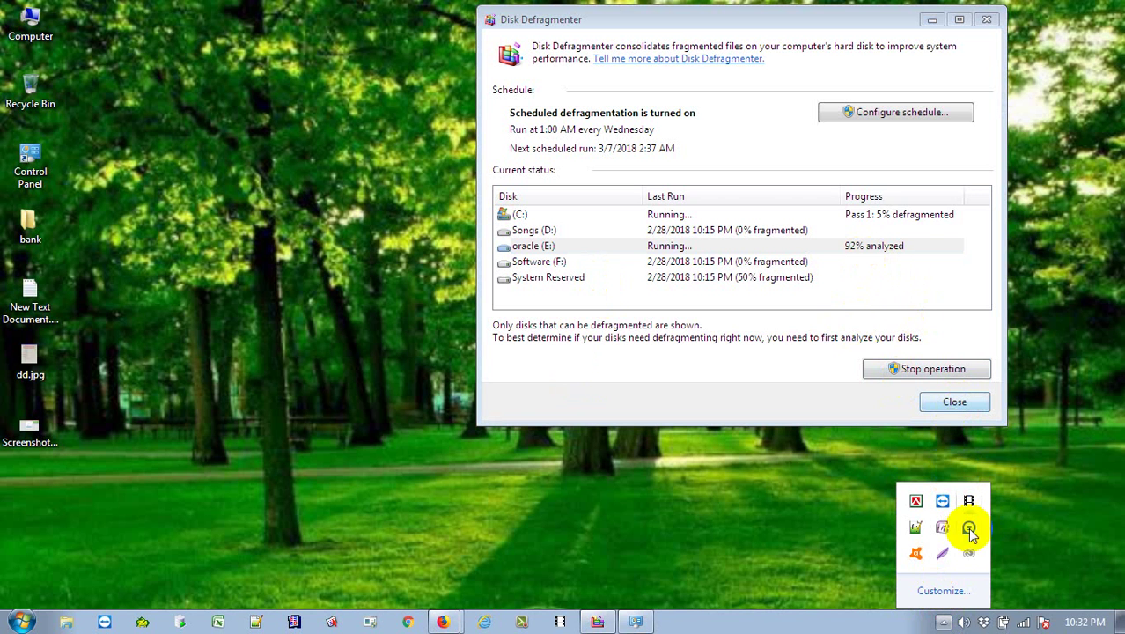
{"action": "left_click", "coordinate": [850, 250]}
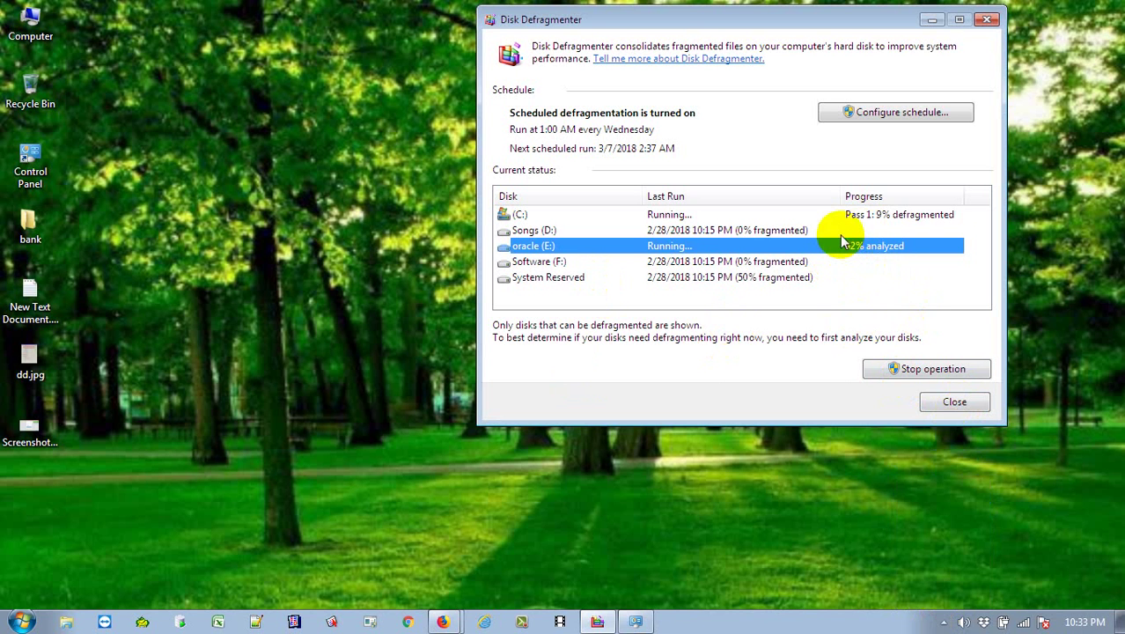
{"action": "left_click", "coordinate": [837, 231]}
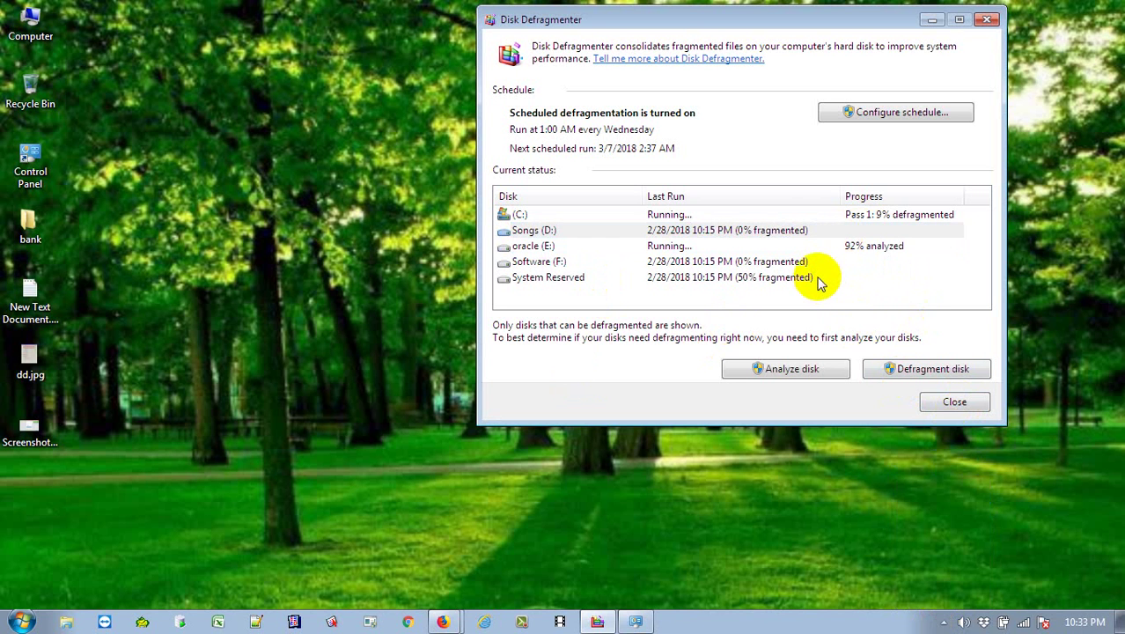
{"action": "left_click", "coordinate": [811, 245]}
{"action": "left_click", "coordinate": [809, 230]}
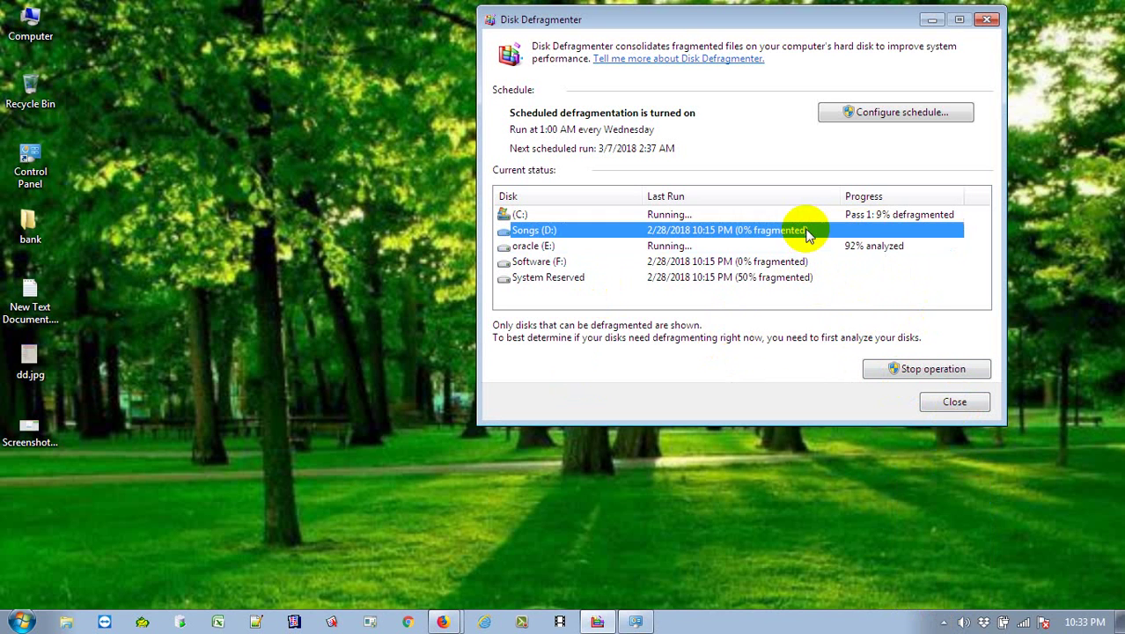
{"action": "left_click", "coordinate": [806, 215]}
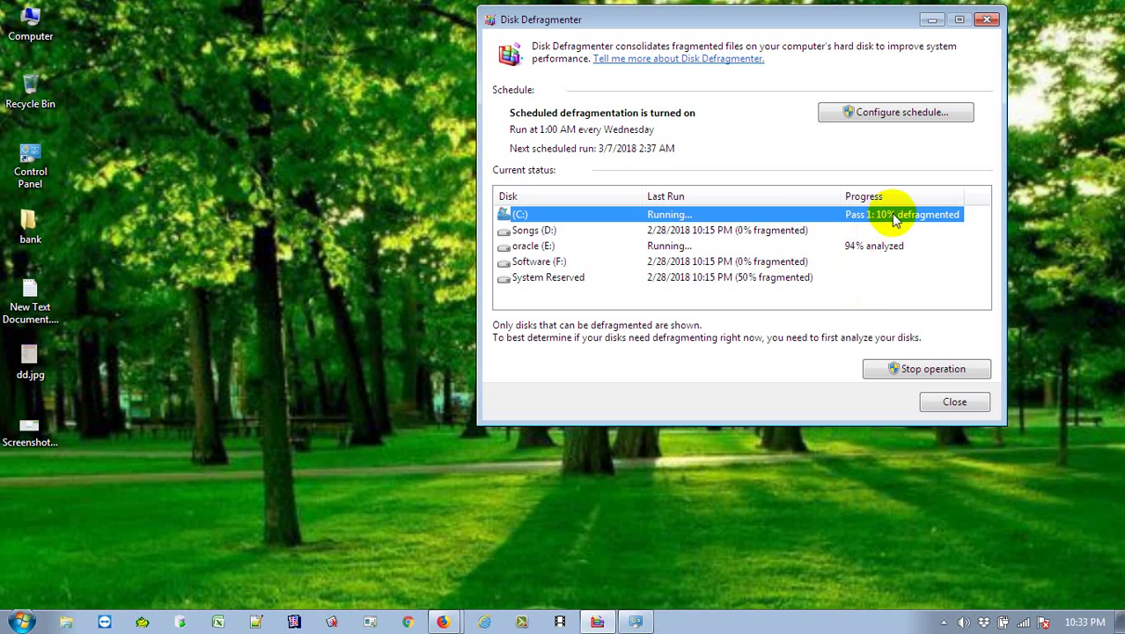
{"action": "left_click", "coordinate": [880, 480]}
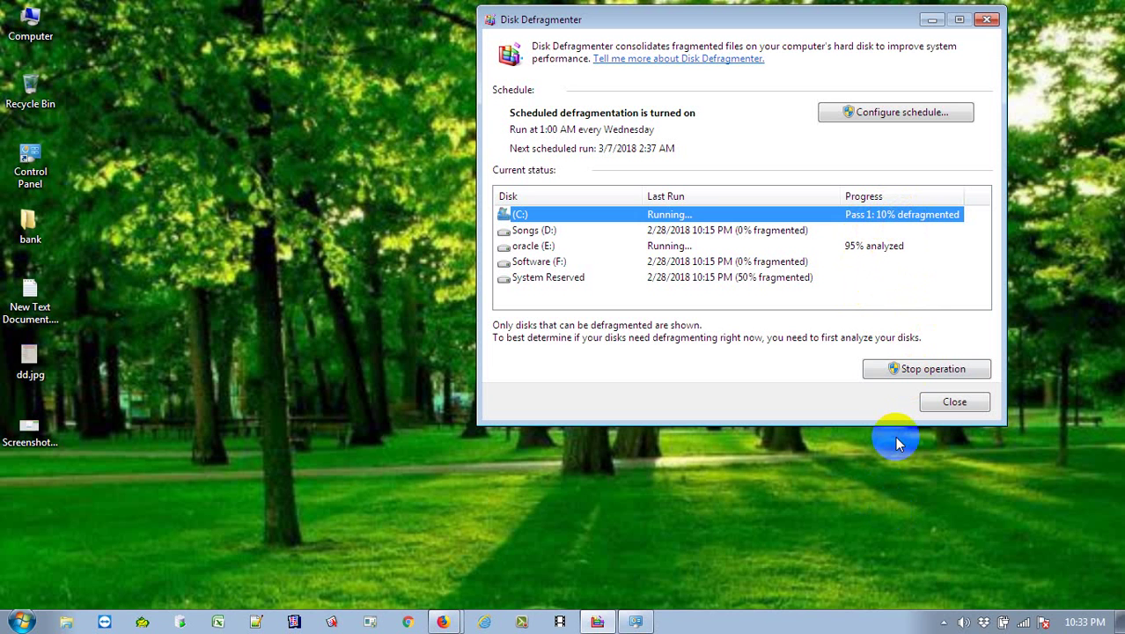
{"action": "left_click", "coordinate": [794, 233]}
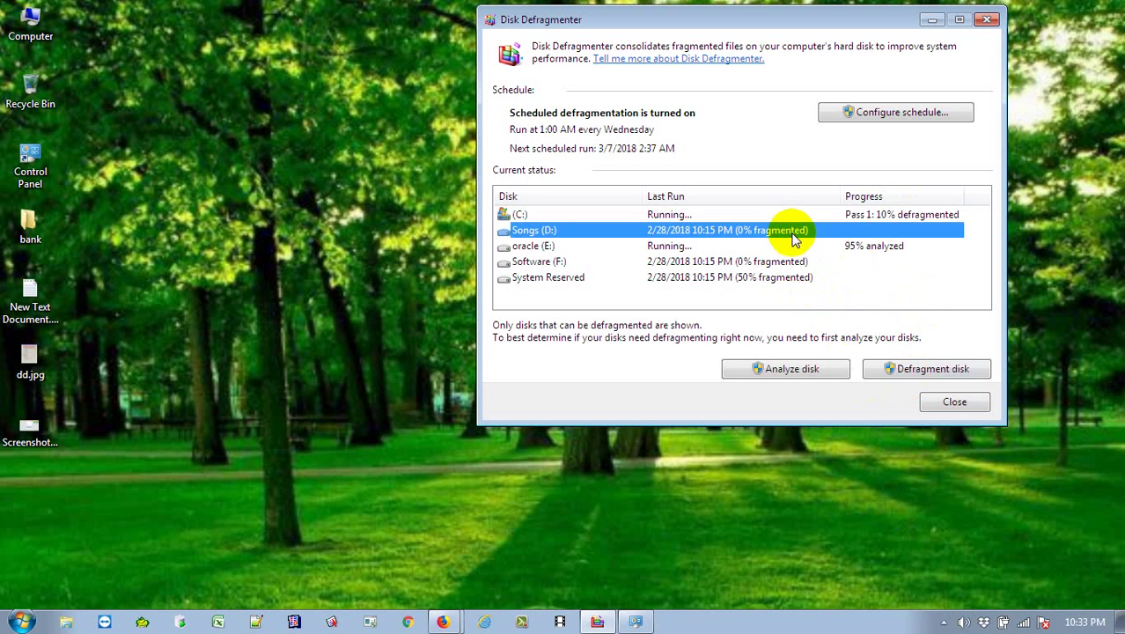
{"action": "left_click", "coordinate": [797, 250]}
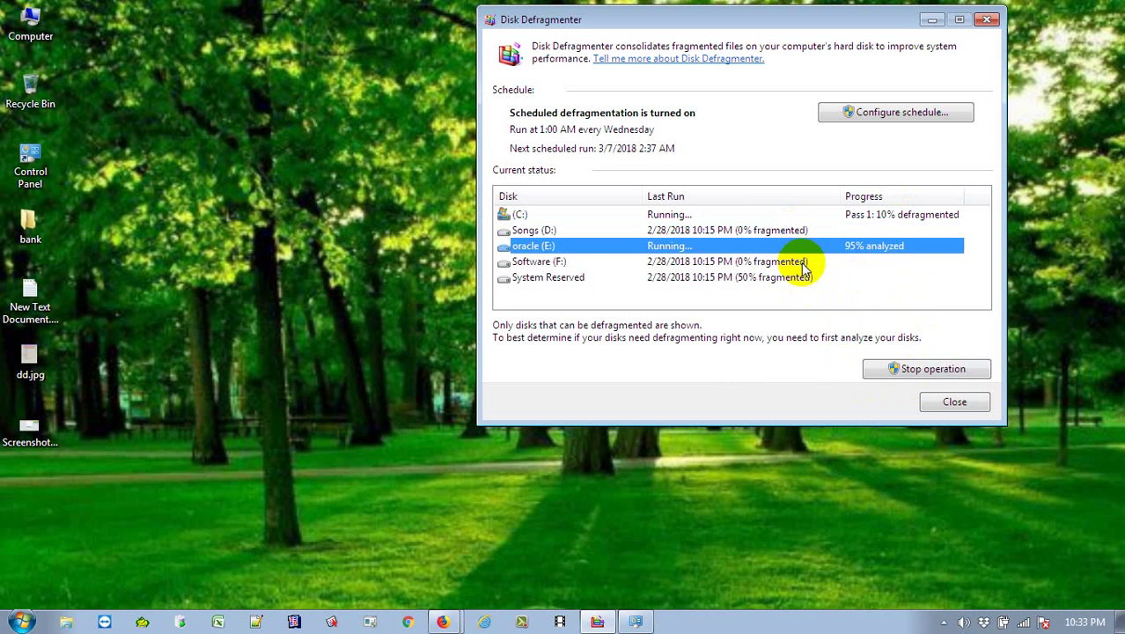
{"action": "left_click", "coordinate": [802, 262]}
{"action": "left_click", "coordinate": [807, 277]}
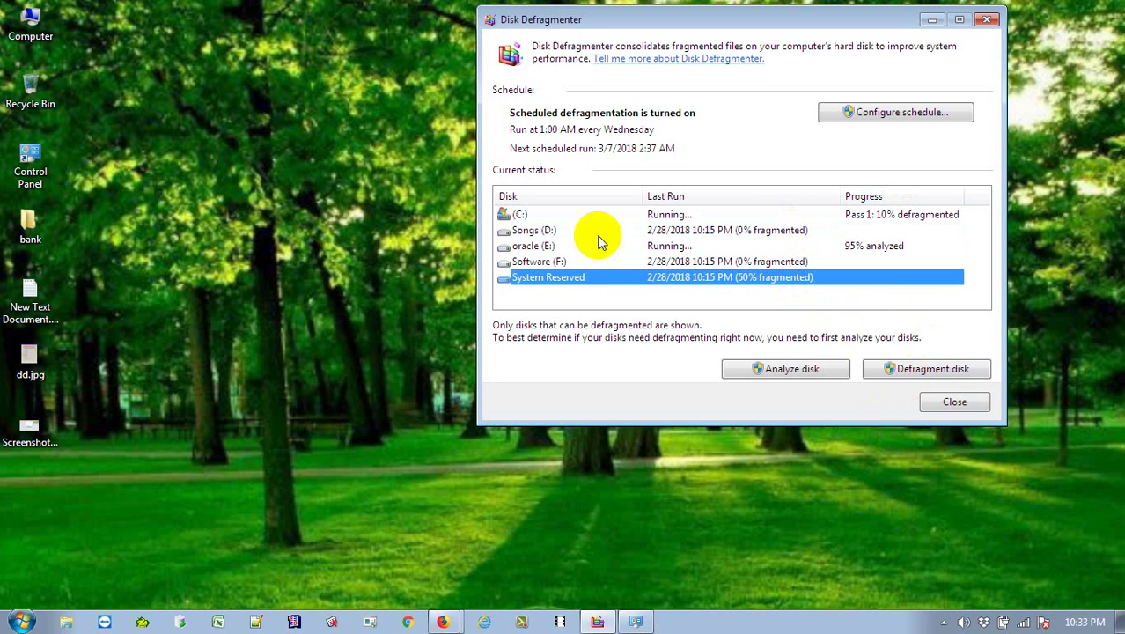
- Refresh the desktop four times while leaving Disk Defragmenter open
{"action": "left_click", "coordinate": [306, 193]}
{"action": "right_click", "coordinate": [308, 197]}
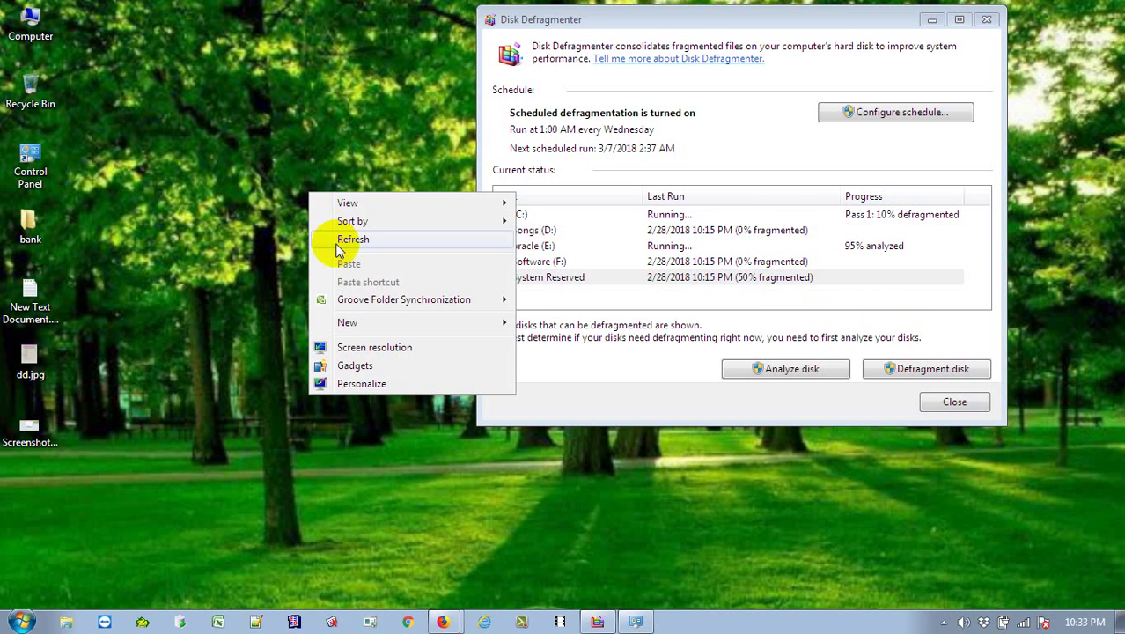
{"action": "left_click", "coordinate": [337, 240]}
{"action": "right_click", "coordinate": [260, 184]}
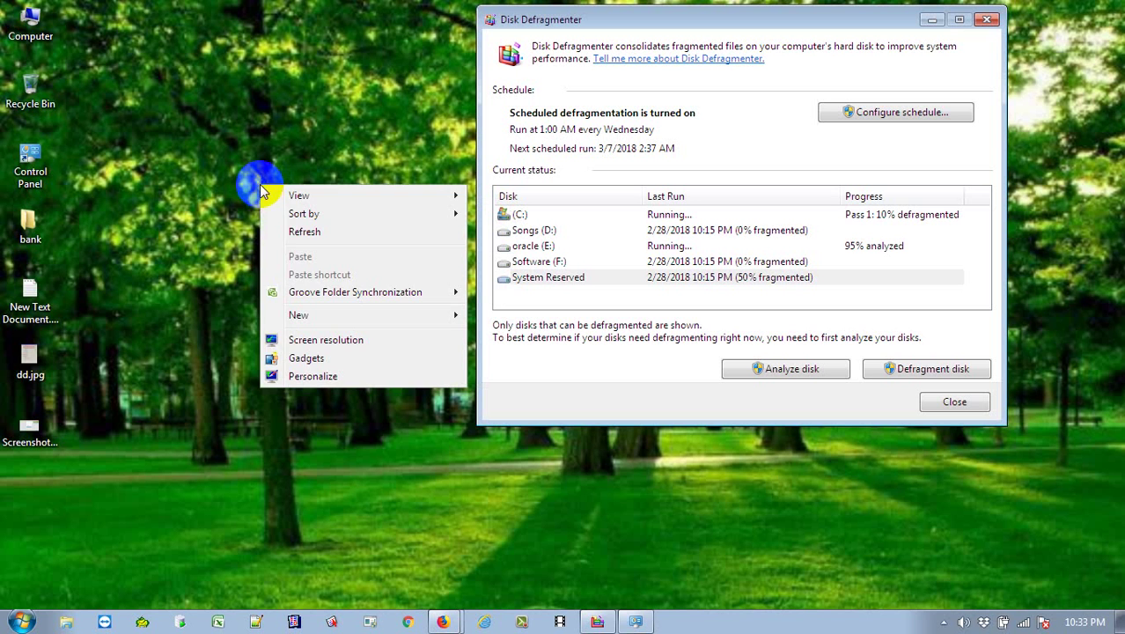
{"action": "left_click", "coordinate": [273, 226]}
{"action": "right_click", "coordinate": [233, 181]}
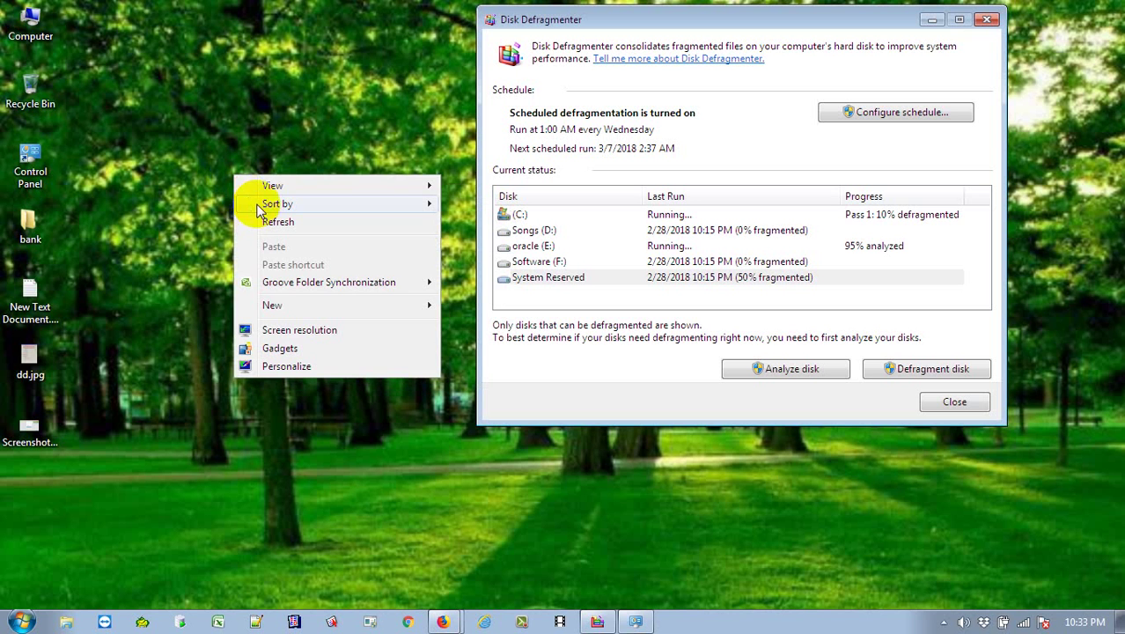
{"action": "left_click", "coordinate": [261, 219]}
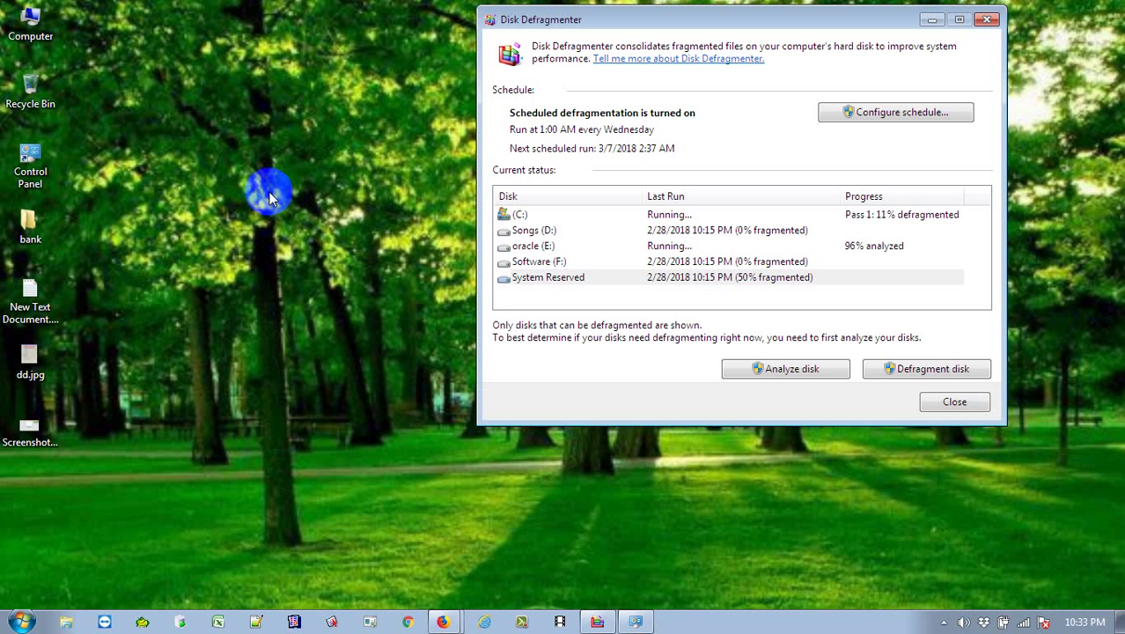
{"action": "right_click", "coordinate": [268, 188]}
{"action": "left_click", "coordinate": [308, 246]}
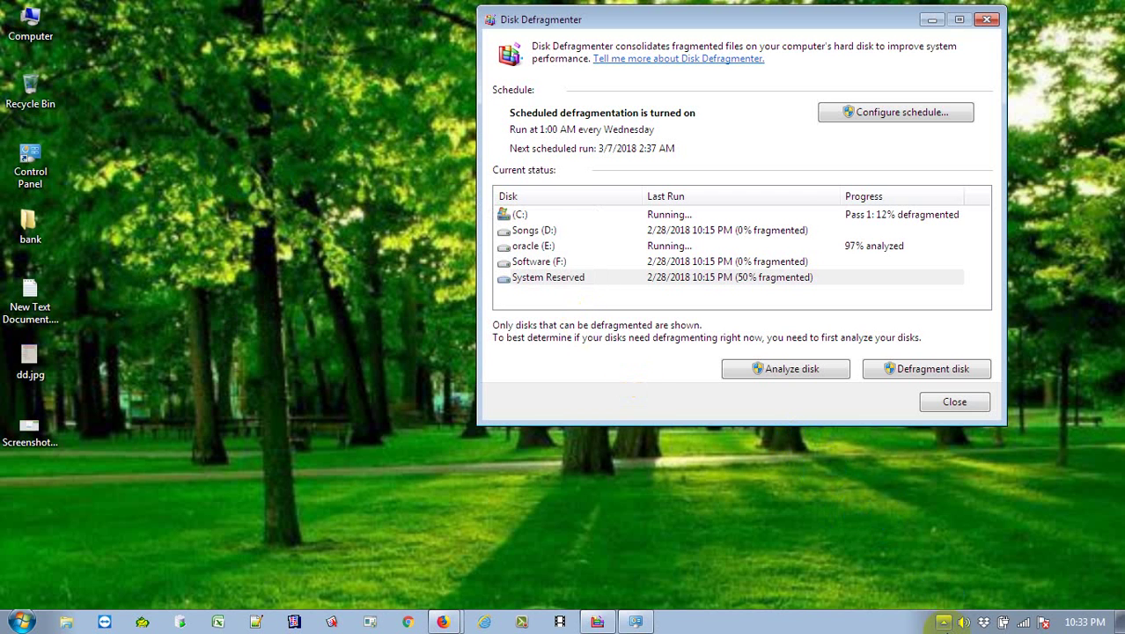
- Check the defragmentation progress of (C:) and the last run status of Songs (D:), oracle (E:), Software (F:) and System Reserved
{"action": "left_click", "coordinate": [944, 621]}
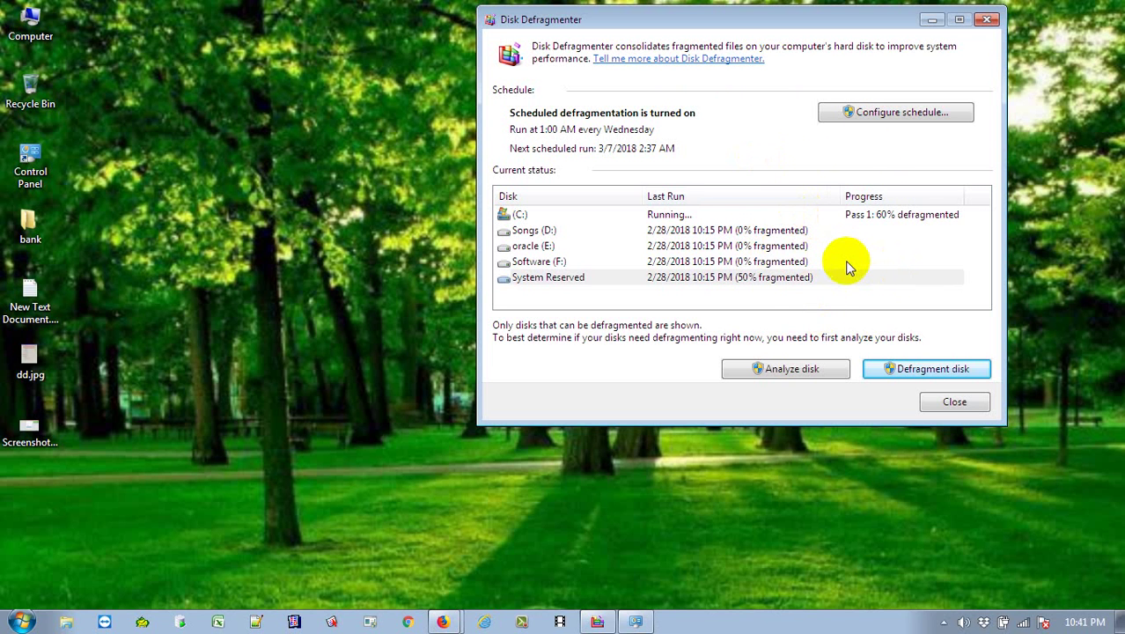
{"action": "left_click", "coordinate": [866, 220]}
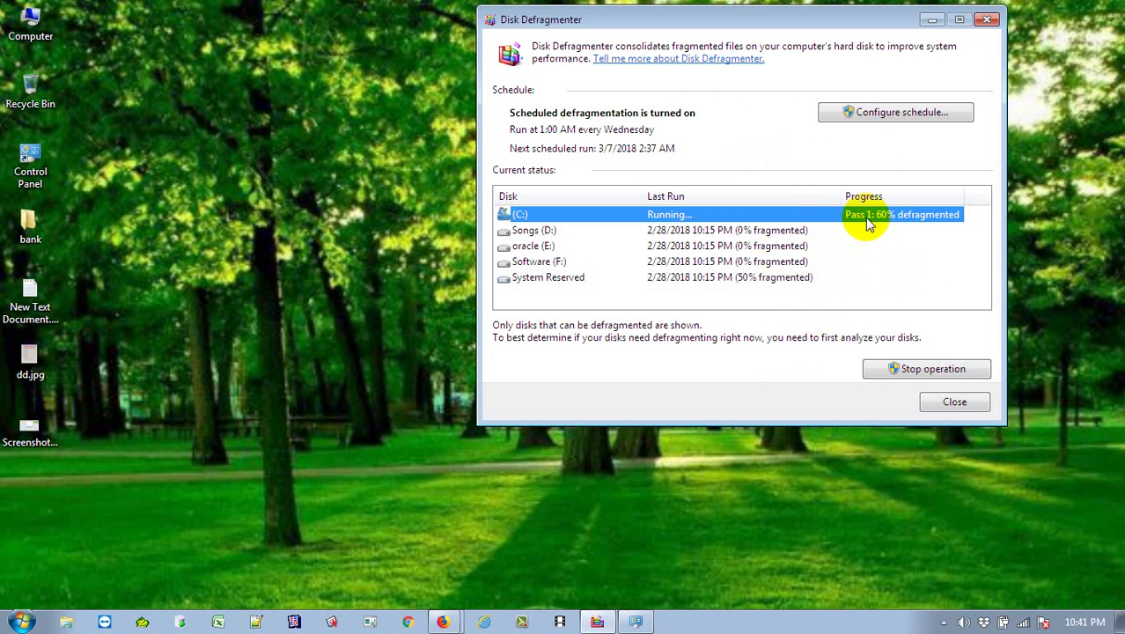
{"action": "left_click", "coordinate": [832, 238]}
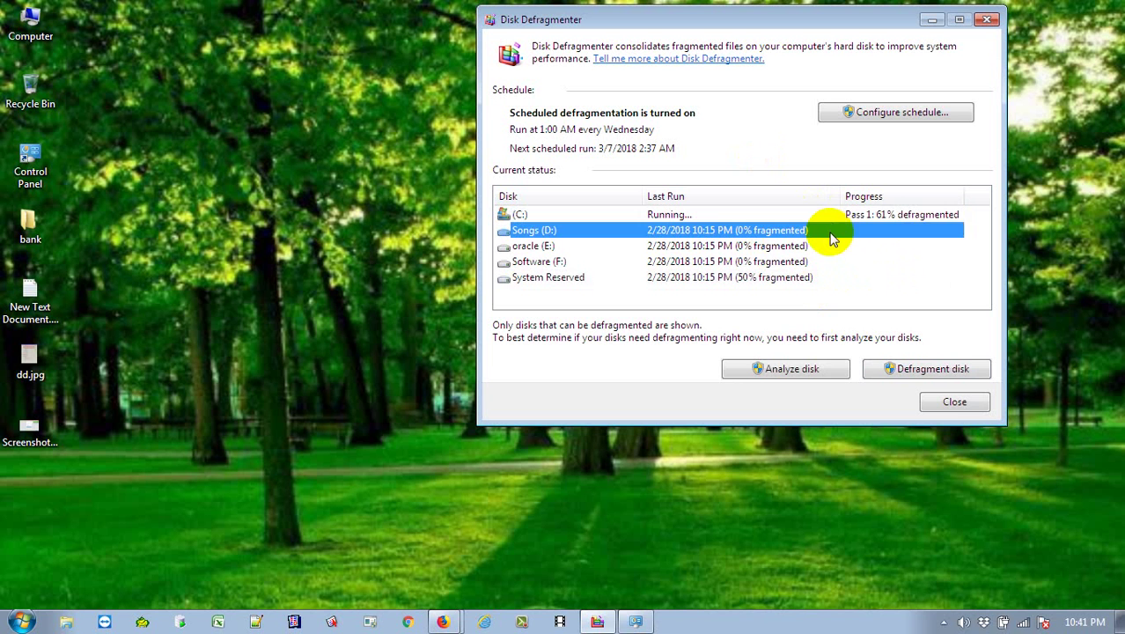
{"action": "left_click", "coordinate": [814, 249]}
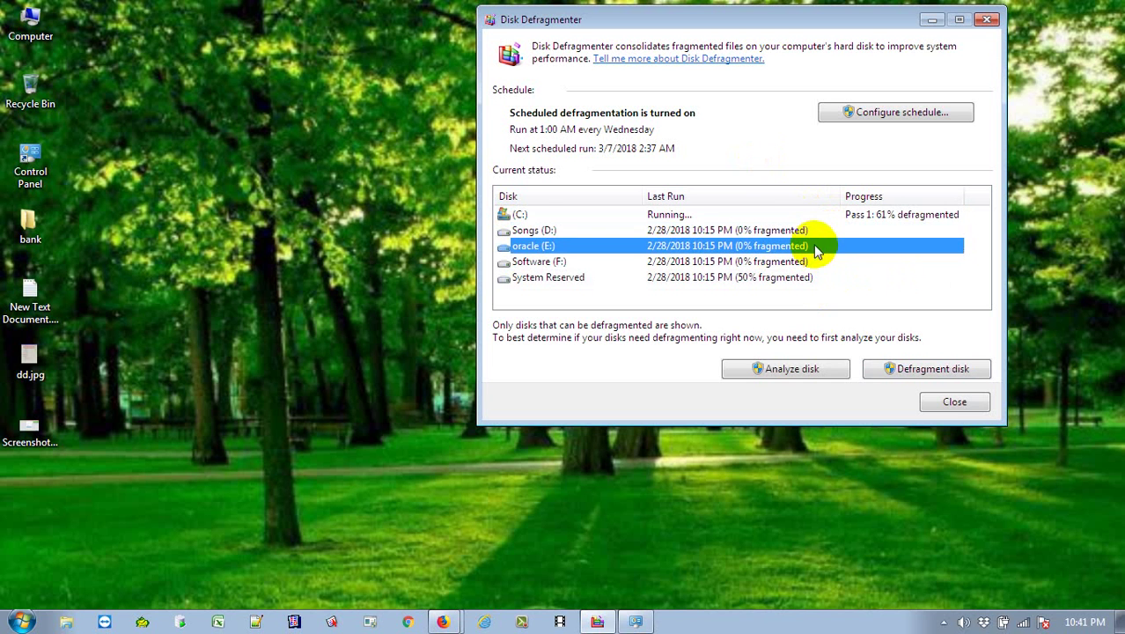
{"action": "left_click", "coordinate": [814, 235]}
{"action": "left_click", "coordinate": [816, 217]}
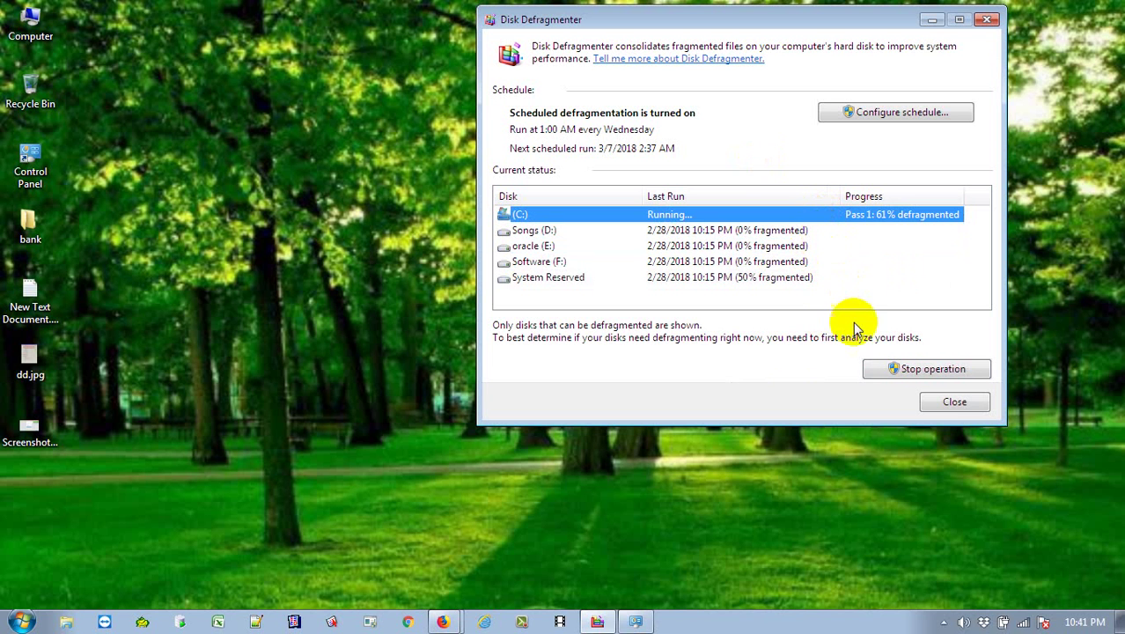
{"action": "left_click", "coordinate": [804, 280]}
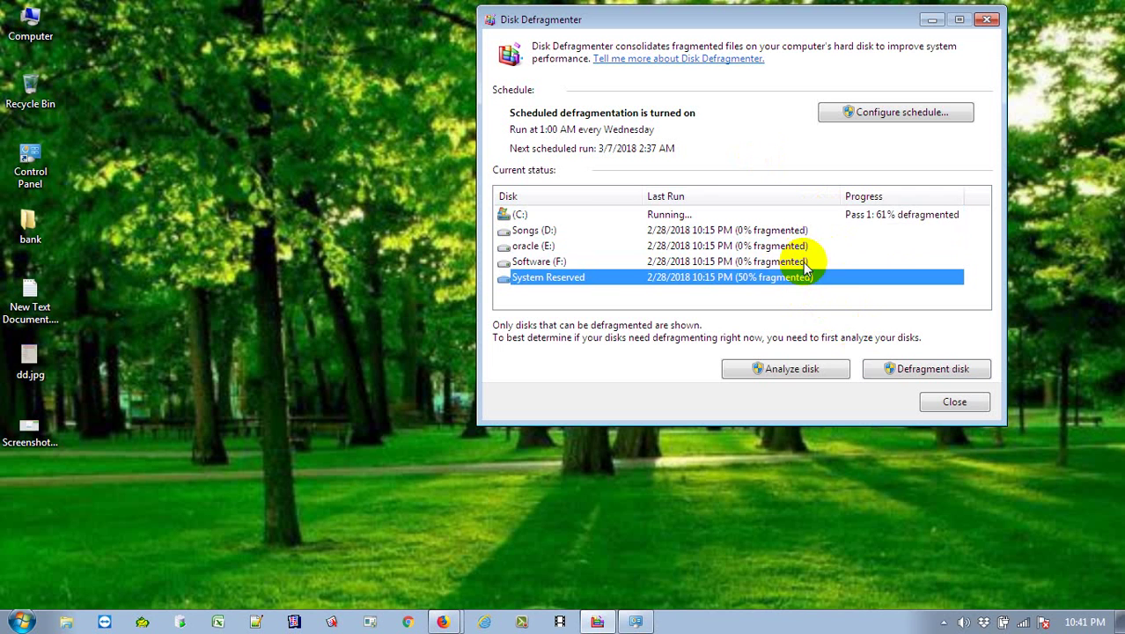
{"action": "left_click", "coordinate": [803, 261]}
{"action": "left_click", "coordinate": [796, 247]}
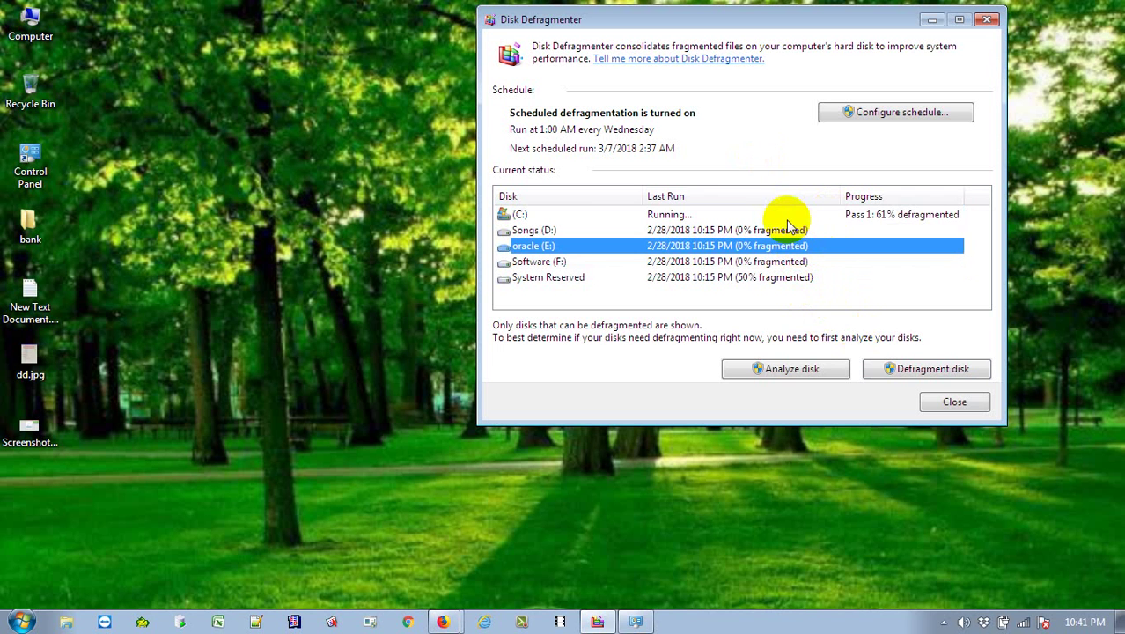
{"action": "left_click", "coordinate": [789, 220]}
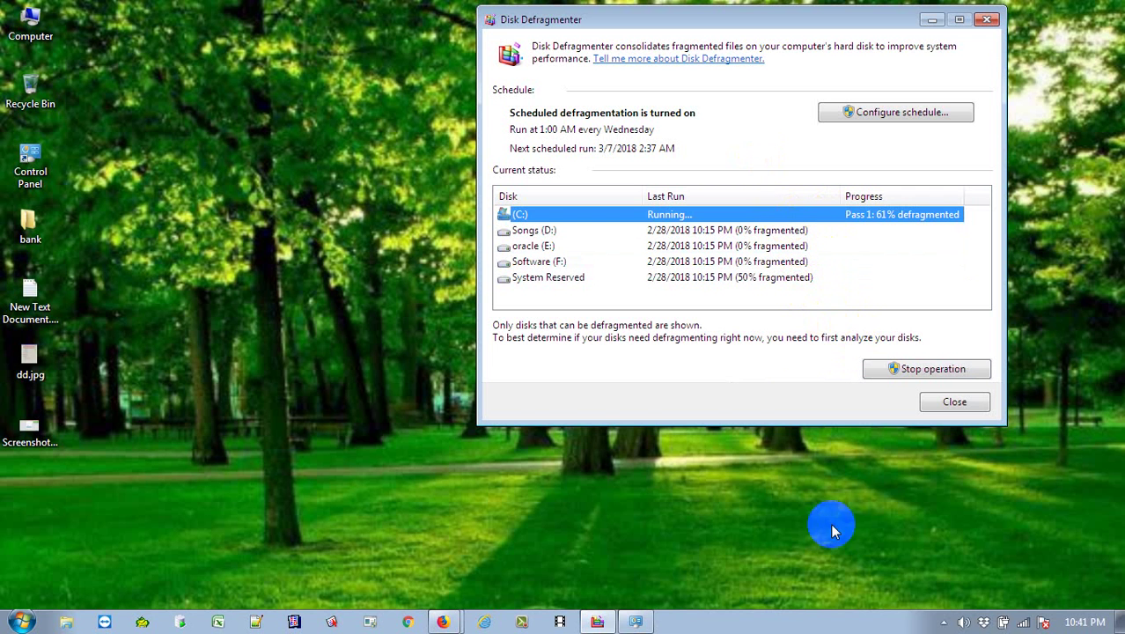
- Refresh the desktop once while leaving the (C:) defragmentation running
{"action": "left_click", "coordinate": [821, 569]}
{"action": "right_click", "coordinate": [821, 570]}
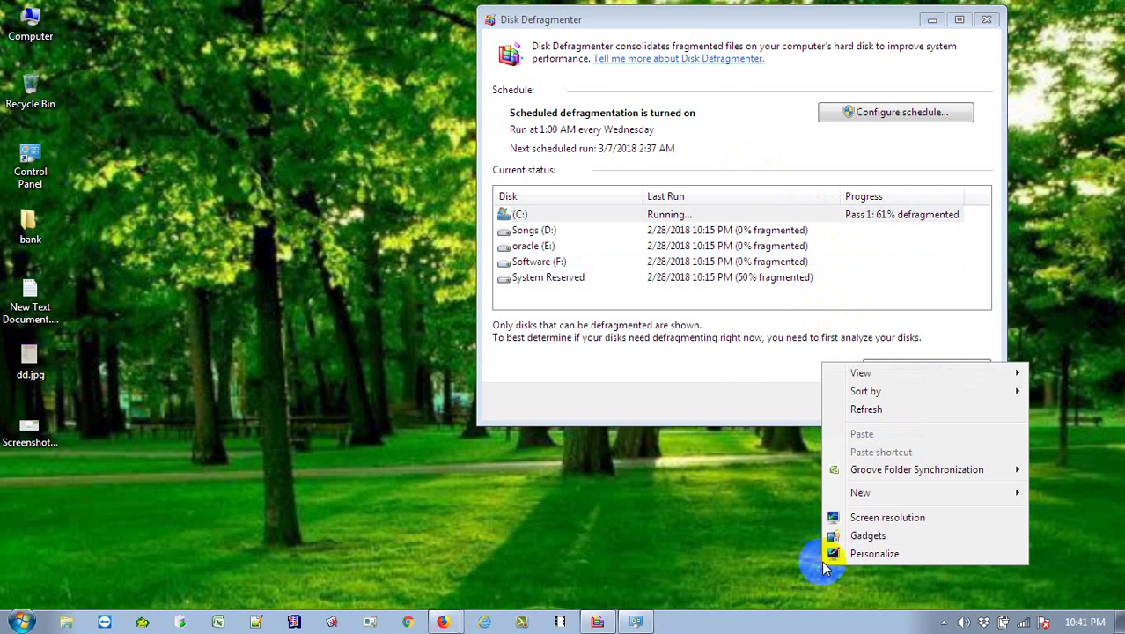
{"action": "left_click", "coordinate": [851, 411]}
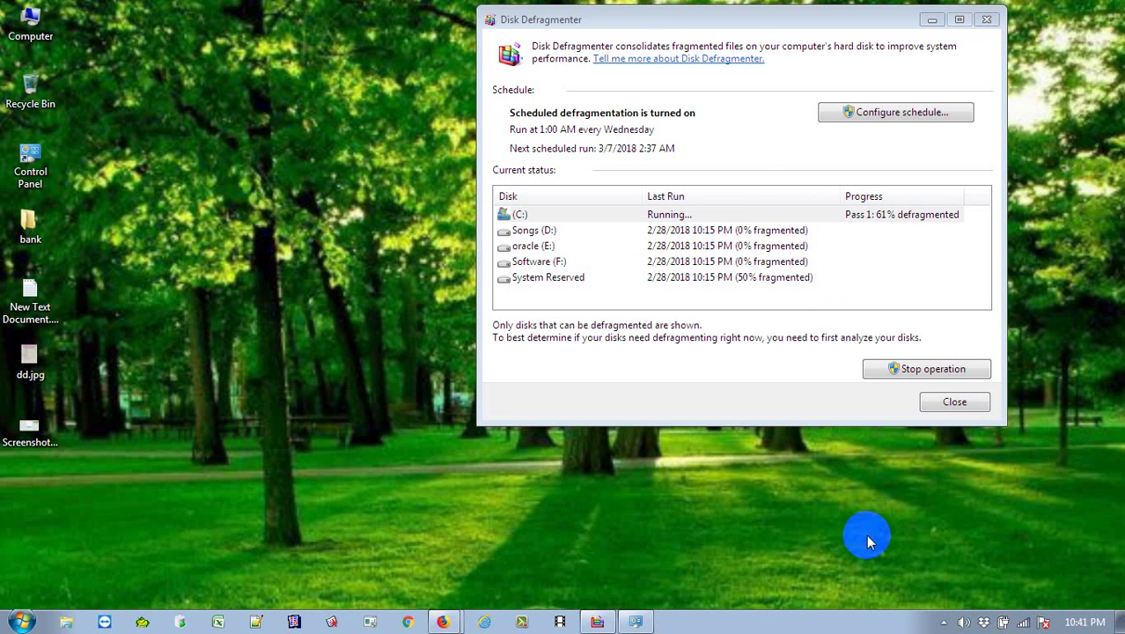
{"action": "left_click", "coordinate": [944, 623]}
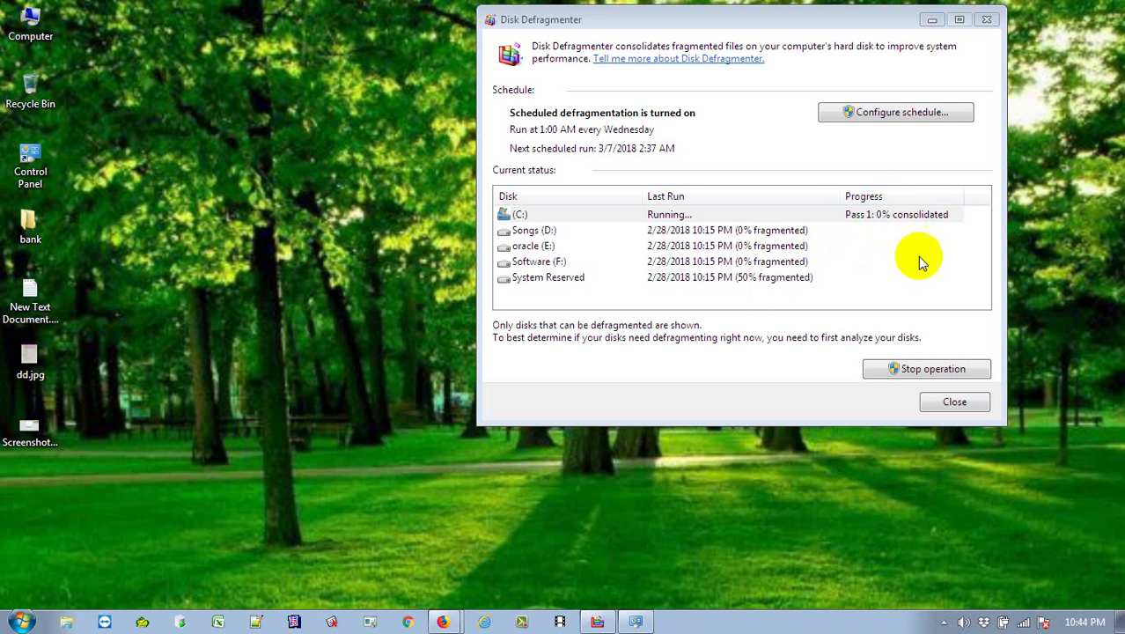
- Recheck the progress of (C:) and compare it with the status of Songs (D:), oracle (E:) and System Reserved
{"action": "left_click", "coordinate": [793, 231]}
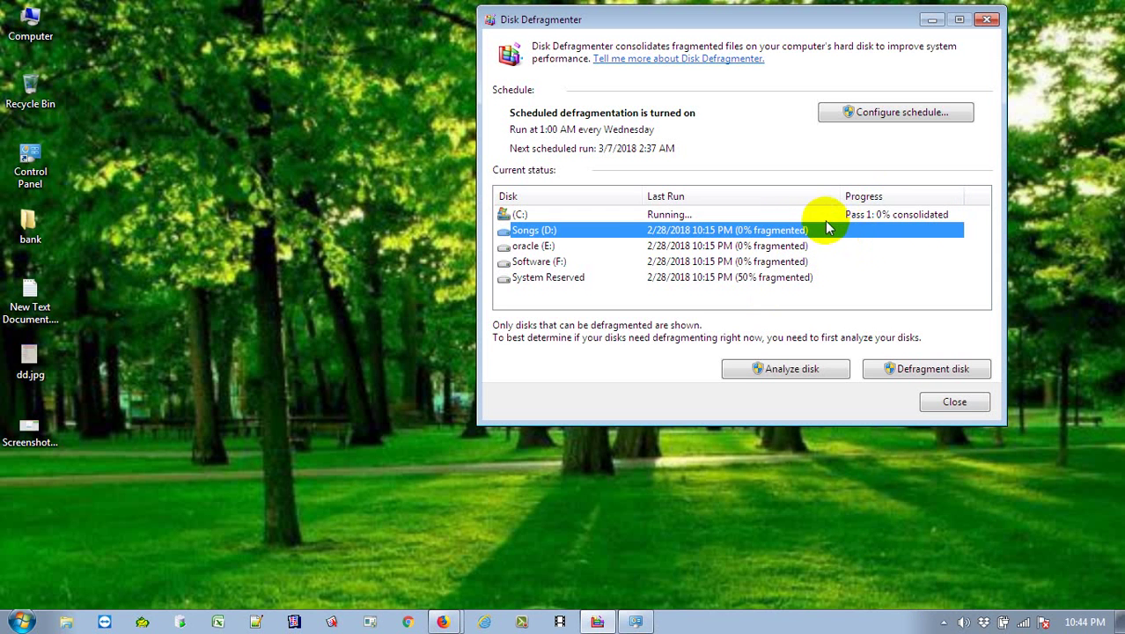
{"action": "left_click", "coordinate": [822, 218]}
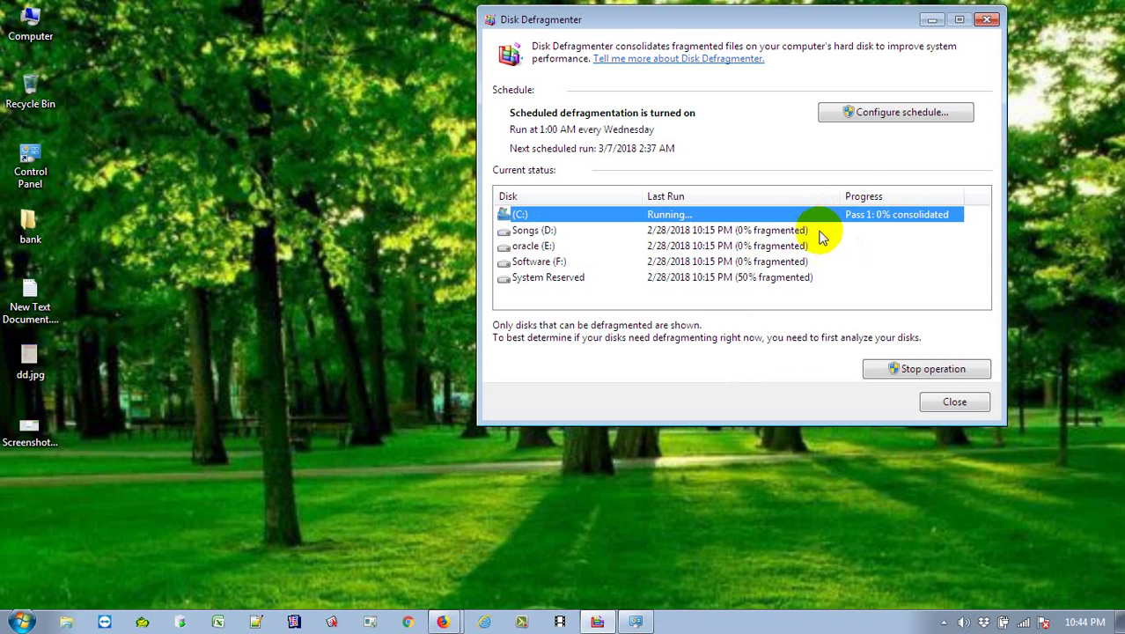
{"action": "left_click", "coordinate": [816, 231]}
{"action": "left_click", "coordinate": [816, 232], "text": "ctrl"}
{"action": "left_click", "coordinate": [818, 250]}
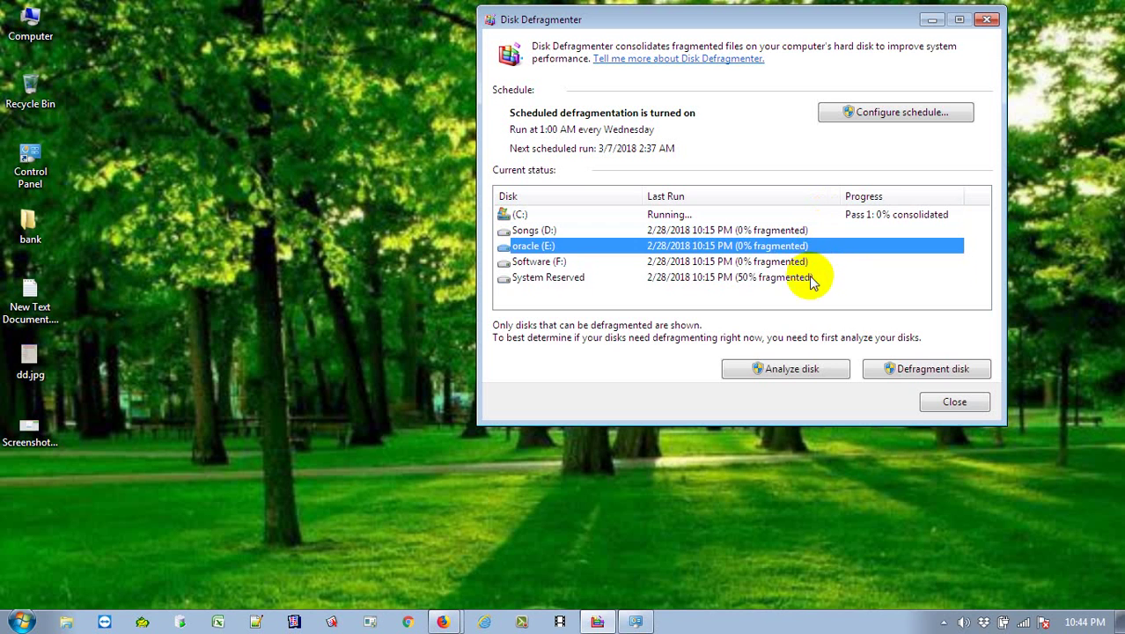
{"action": "left_click", "coordinate": [811, 280]}
{"action": "left_click", "coordinate": [809, 297]}
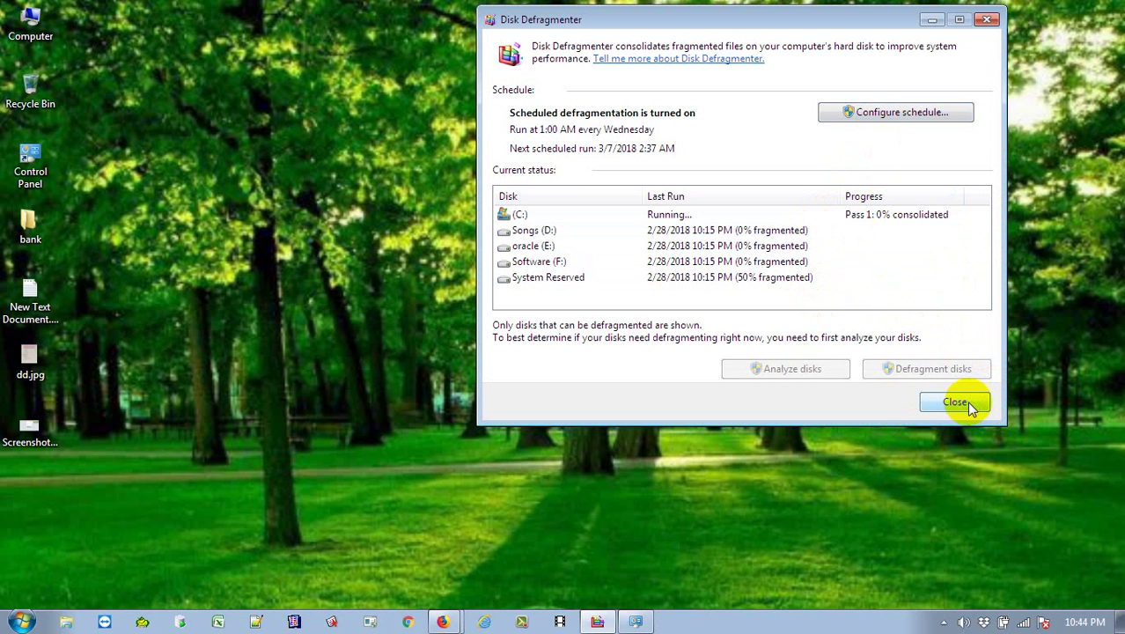
{"action": "left_click", "coordinate": [802, 213]}
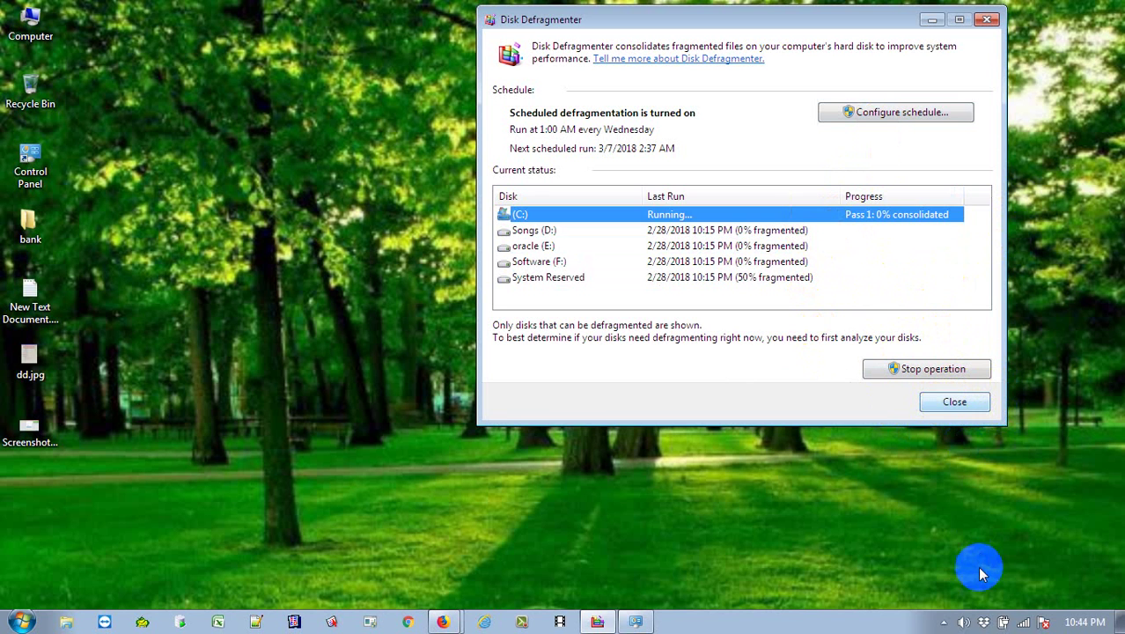
{"action": "left_click", "coordinate": [943, 621]}
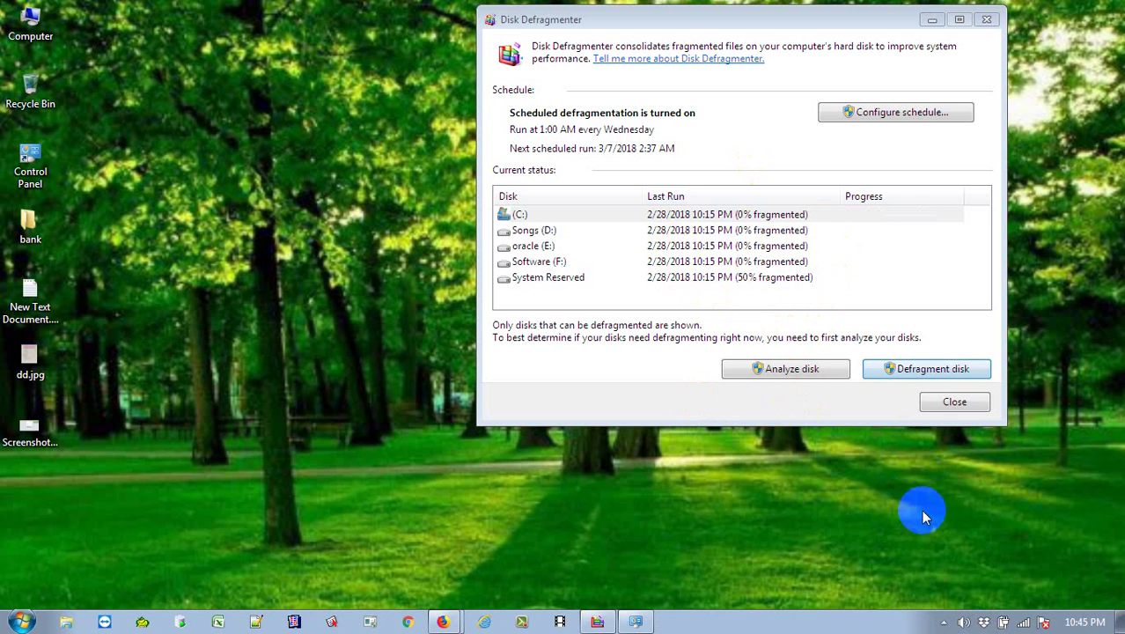
{"action": "left_click", "coordinate": [943, 622]}
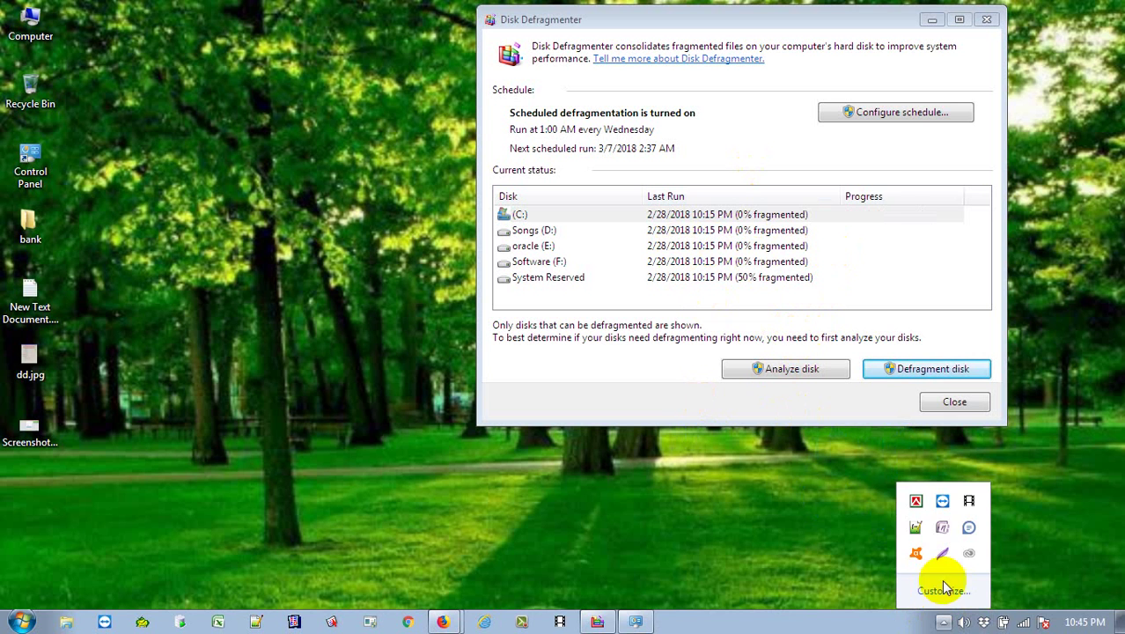